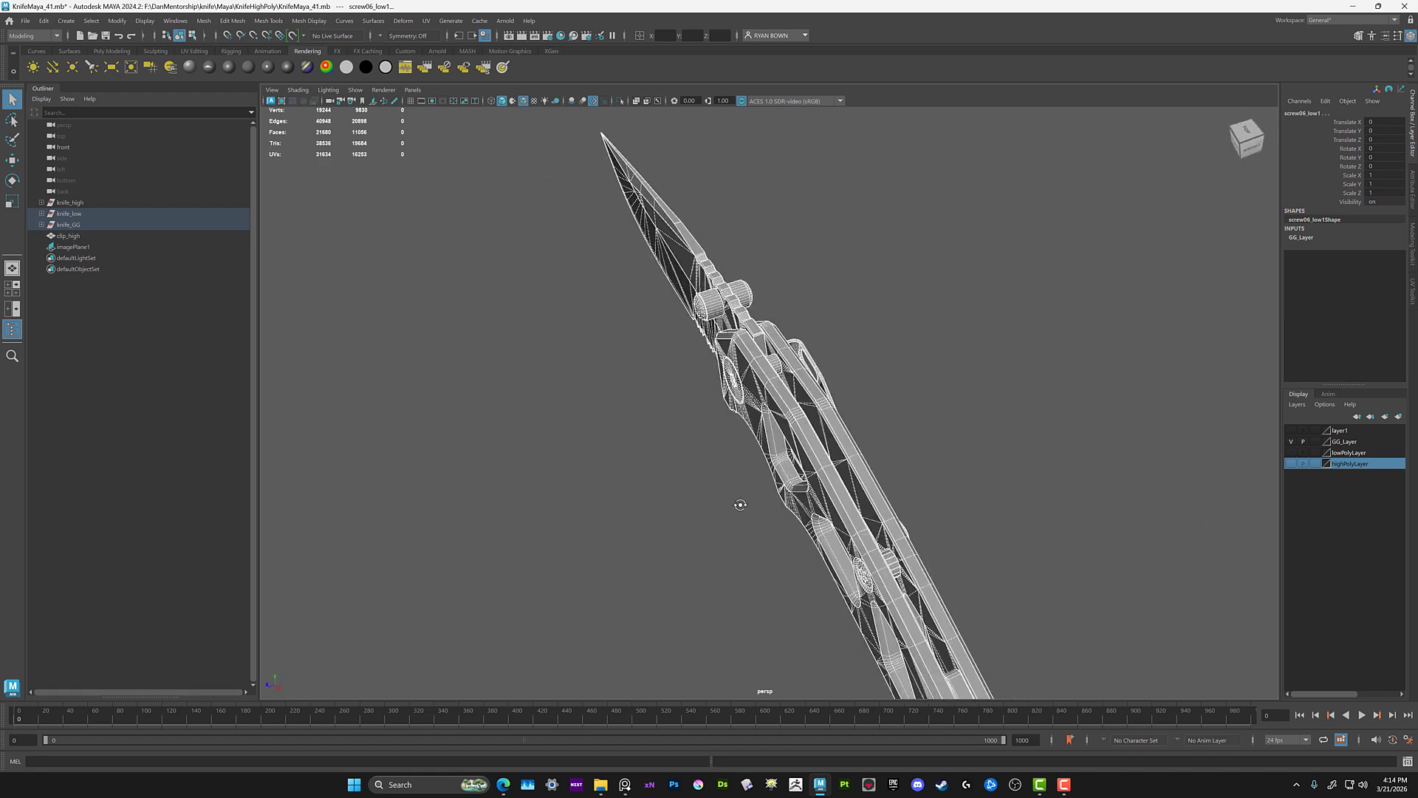
- Examine the exploded low-poly knife parts beside the assembled knife and clear the selection
middle_click_drag(731, 487, 558, 339, "alt")
left_click_drag(558, 340, 616, 377, "alt")
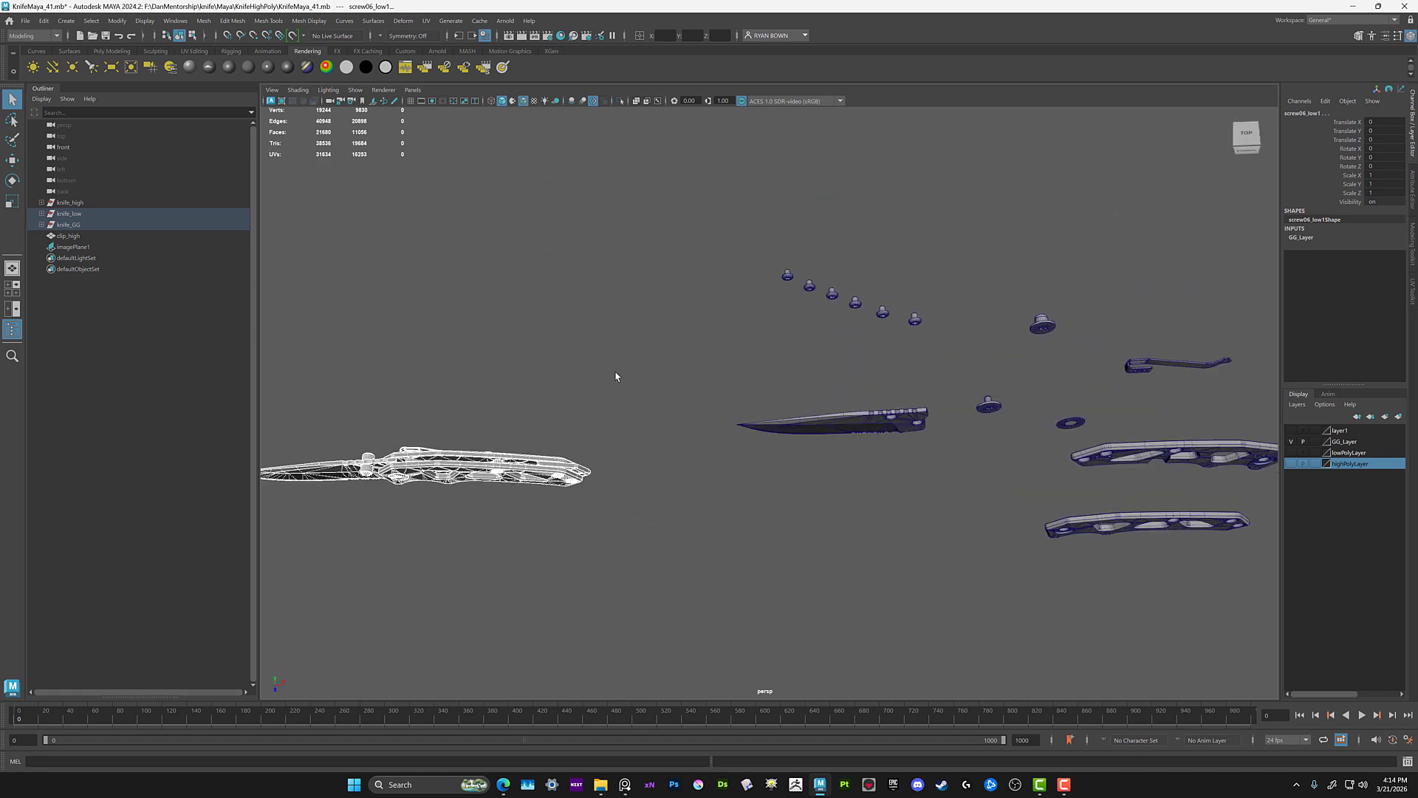
left_click_drag(716, 463, 808, 391, "alt")
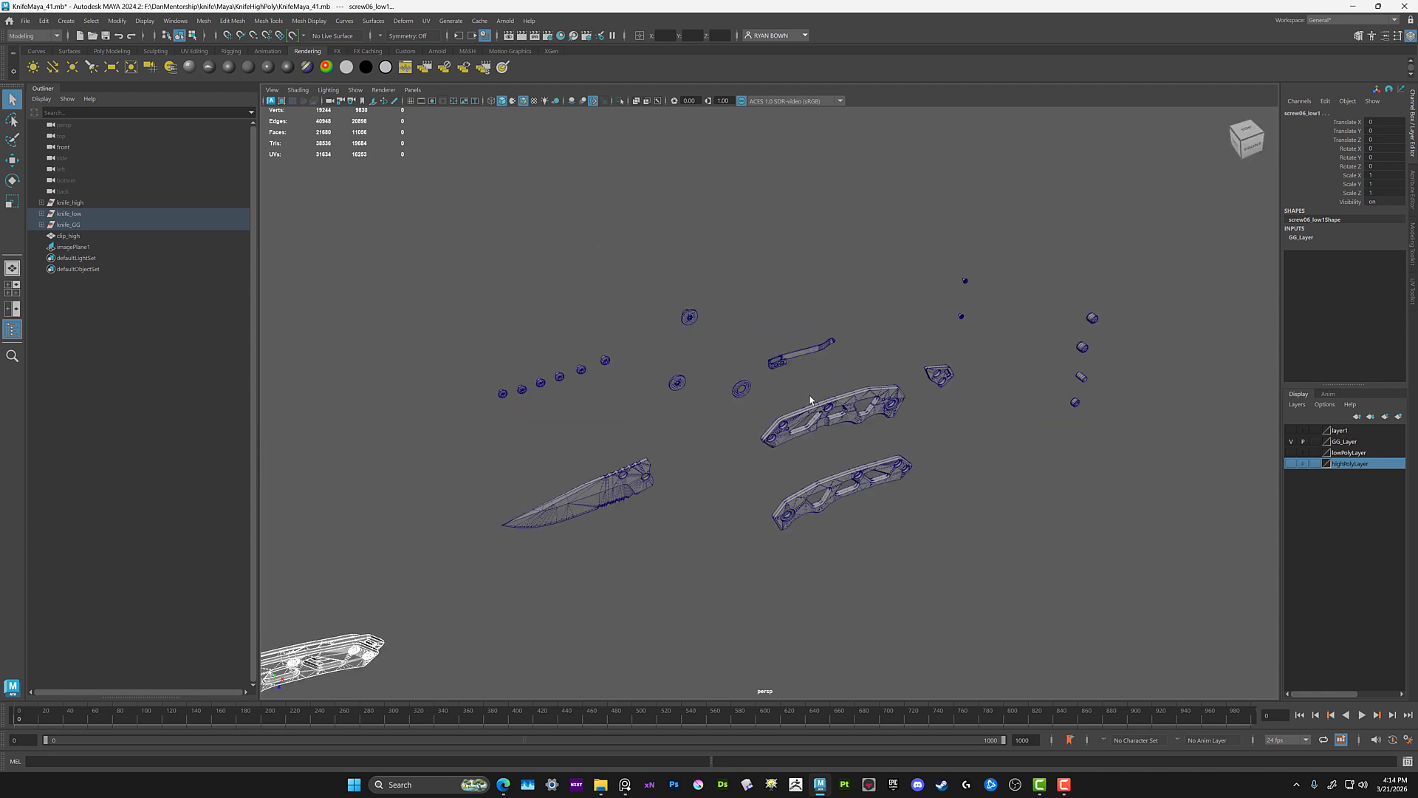
left_click_drag(884, 430, 670, 344, "alt")
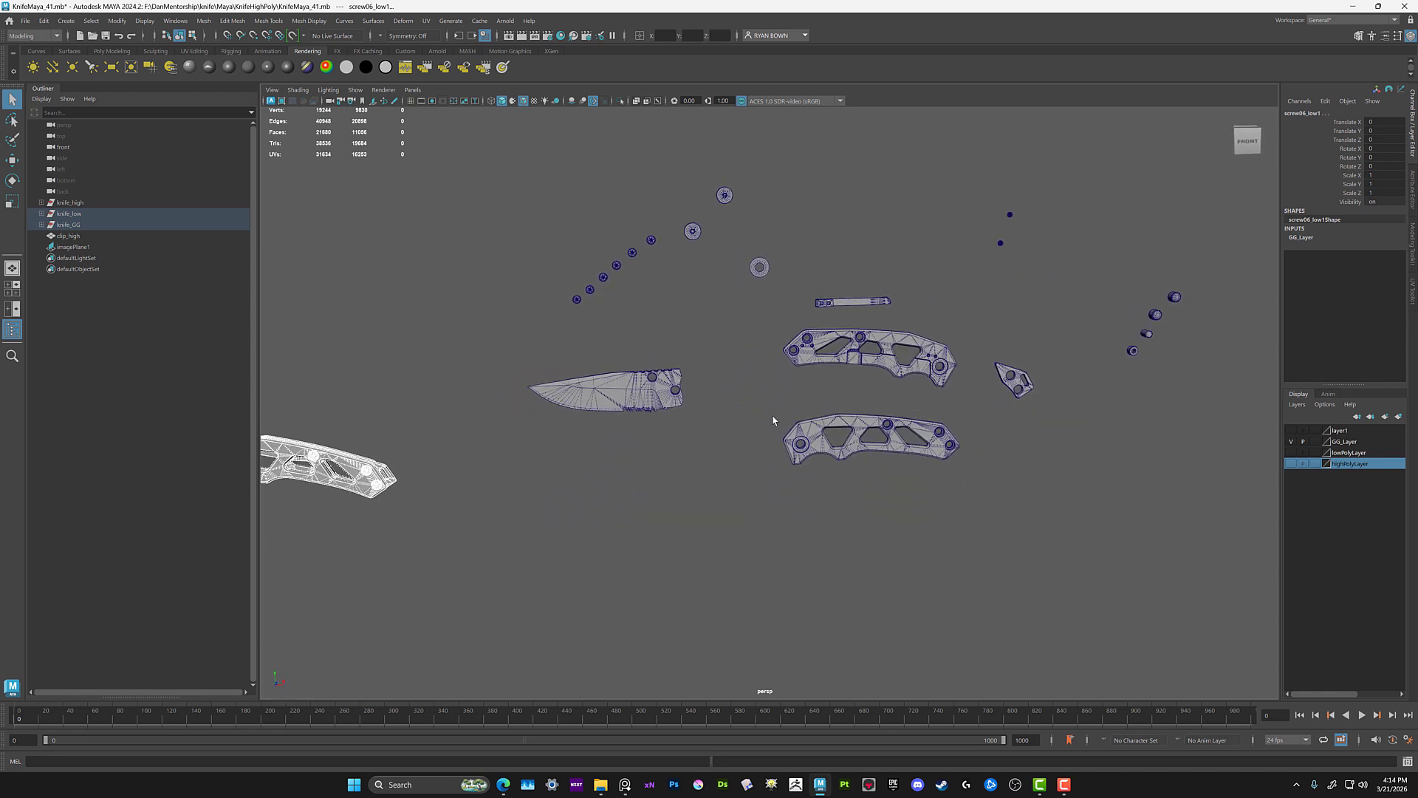
left_click_drag(773, 421, 769, 422, "alt")
middle_click_drag(769, 422, 978, 437, "alt")
right_click_drag(775, 436, 858, 446, "alt")
left_click(860, 448)
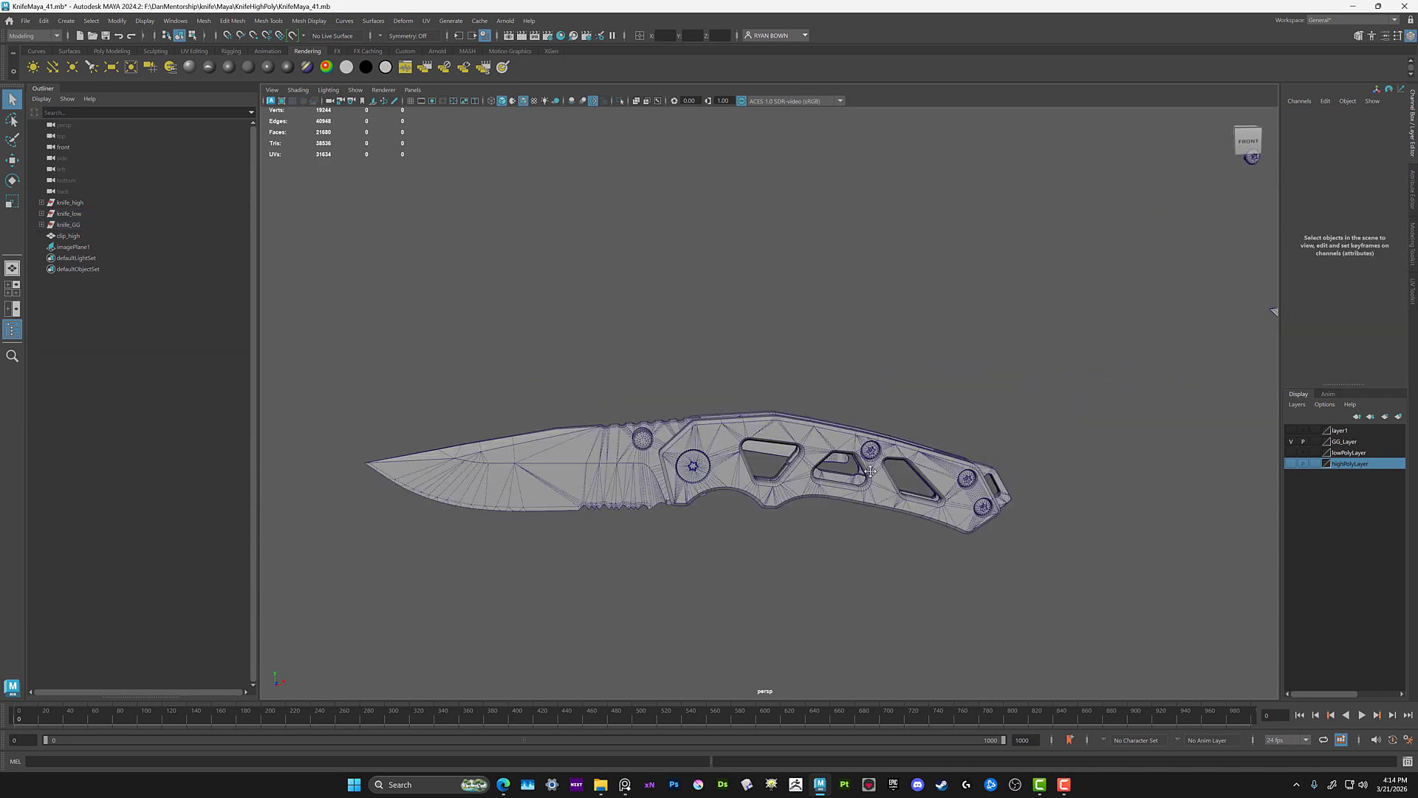
- Select the assembled knife's back handle and inspect it through the handle cutouts and from above
middle_click_drag(870, 472, 773, 410, "alt")
right_click_drag(774, 410, 851, 507, "alt")
left_click_drag(827, 499, 852, 547, "alt")
middle_click_drag(852, 548, 735, 346, "alt")
right_click_drag(736, 347, 754, 468, "alt")
left_click(714, 478)
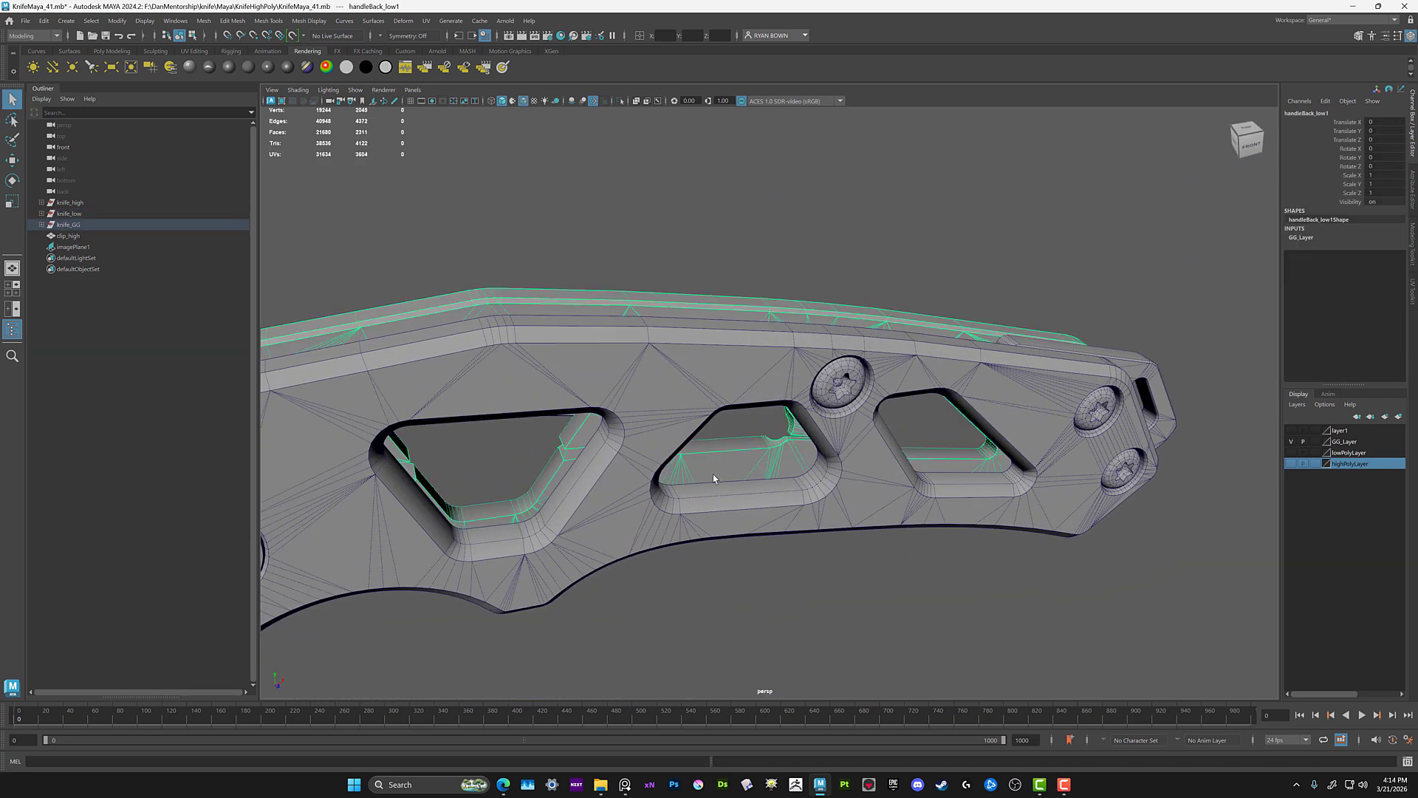
mouse_move(713, 478)
left_mouse_down("alt")
mouse_move(826, 446)
mouse_move(756, 444)
mouse_move(693, 408)
mouse_move(848, 491)
mouse_move(740, 477)
left_mouse_up("alt")
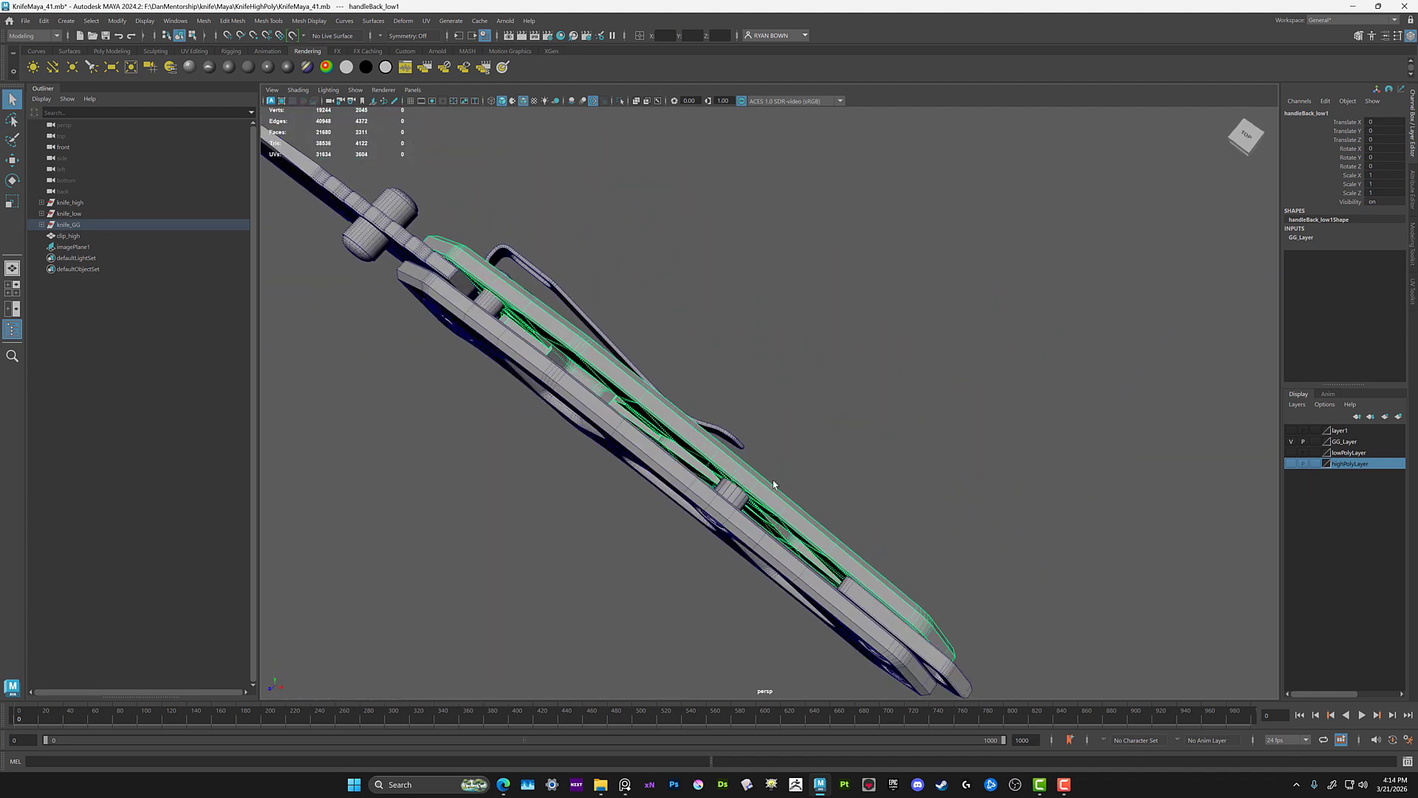
right_click_drag(852, 479, 734, 332, "alt")
left_click_drag(734, 332, 760, 299, "alt")
right_click_drag(804, 377, 759, 327, "alt")
middle_click_drag(760, 326, 731, 431, "alt")
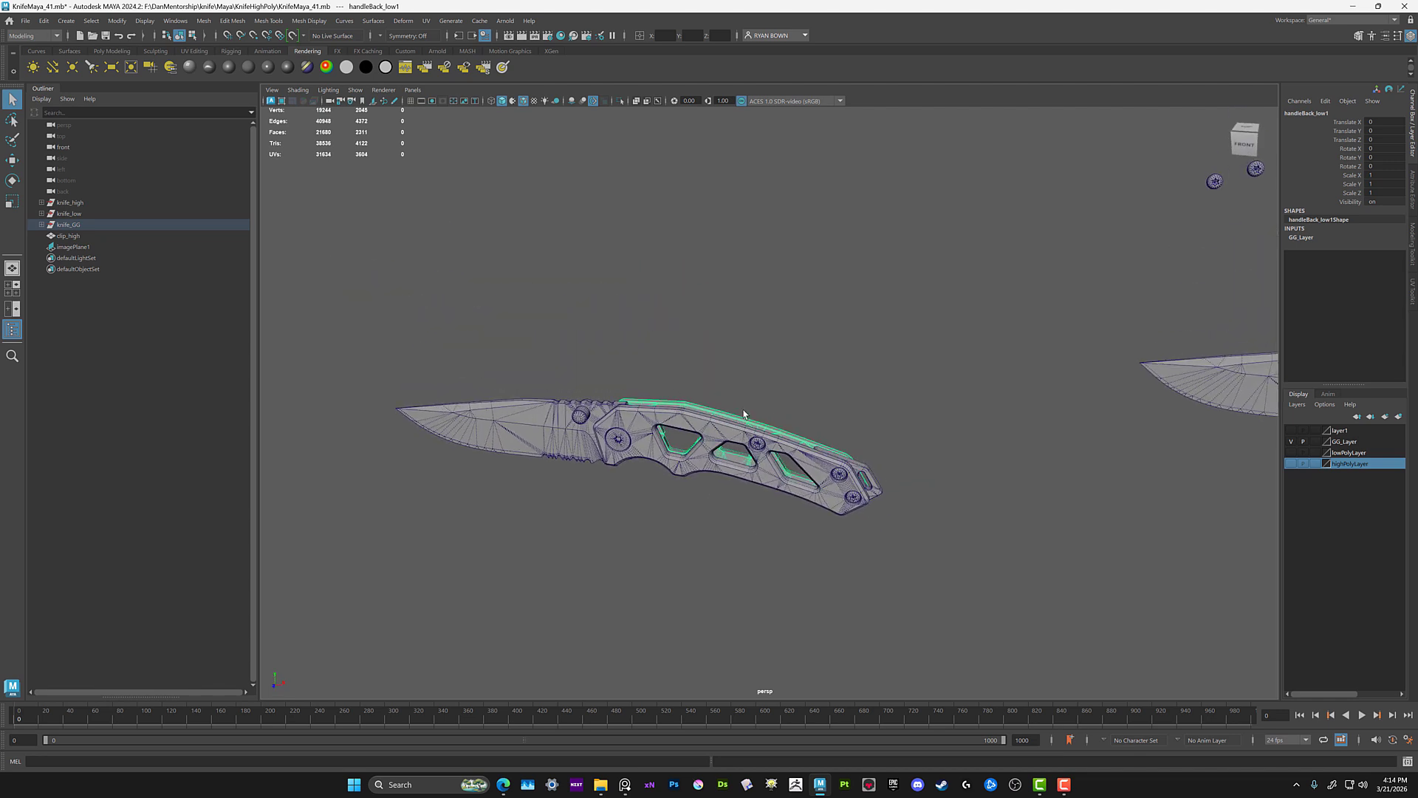
- Inspect the assembled knife's front side up close and compare it with the separated blade and screws
left_click_drag(743, 414, 779, 396, "alt")
middle_click_drag(695, 406, 794, 423, "alt")
right_click_drag(702, 386, 833, 551, "alt")
middle_click_drag(621, 488, 665, 441, "alt")
right_click_drag(879, 443, 796, 354, "alt")
middle_click_drag(902, 402, 741, 423, "alt")
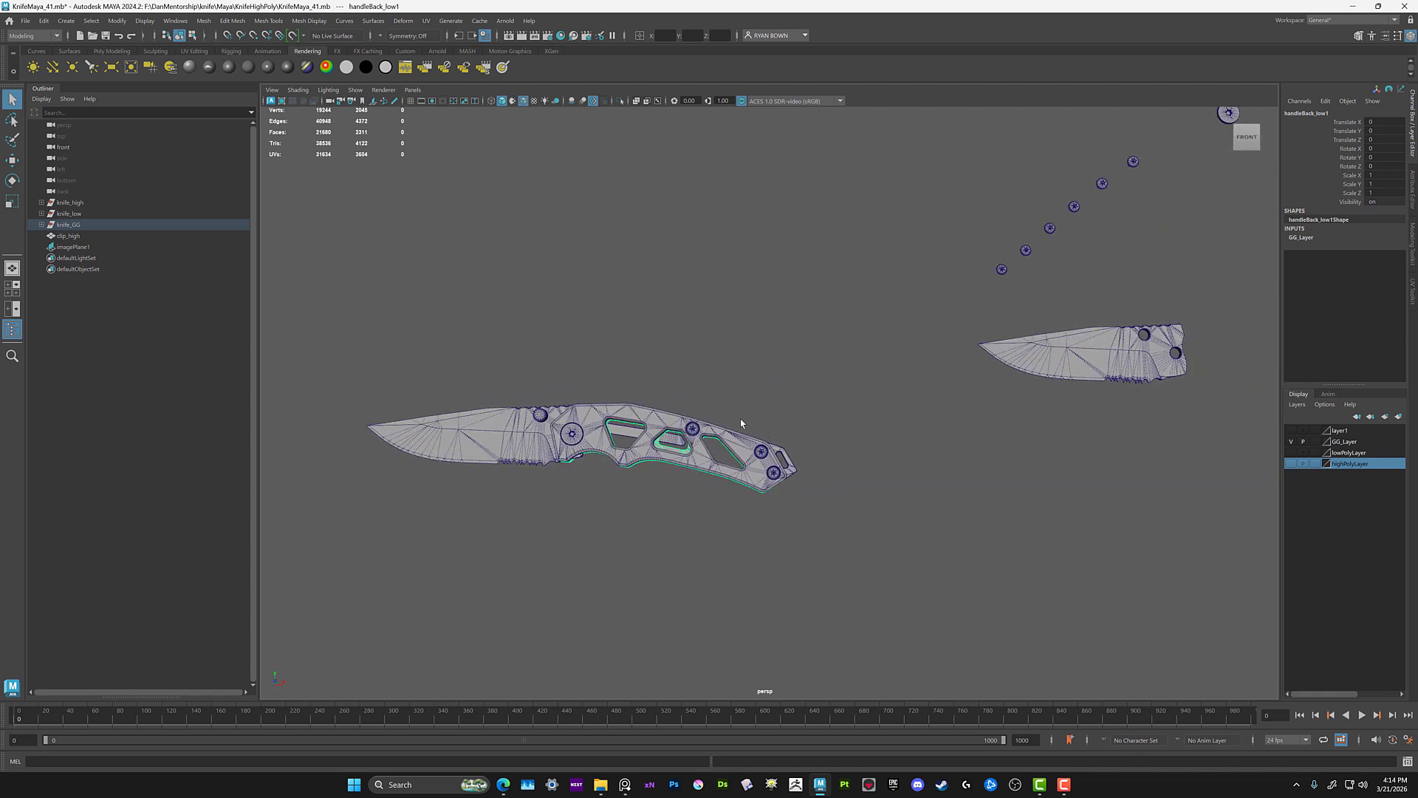
- Select the whole assembled knife and examine the layout of the exploded blade, handles, clip and screws from the front
left_click_drag(365, 349, 836, 579)
middle_click_drag(1067, 480, 743, 541, "alt")
middle_click_drag(868, 505, 639, 514, "alt")
left_click_drag(715, 510, 718, 483, "alt")
right_click_drag(718, 484, 665, 440, "alt")
middle_click_drag(750, 449, 655, 450, "alt")
left_click_drag(655, 450, 662, 443, "alt")
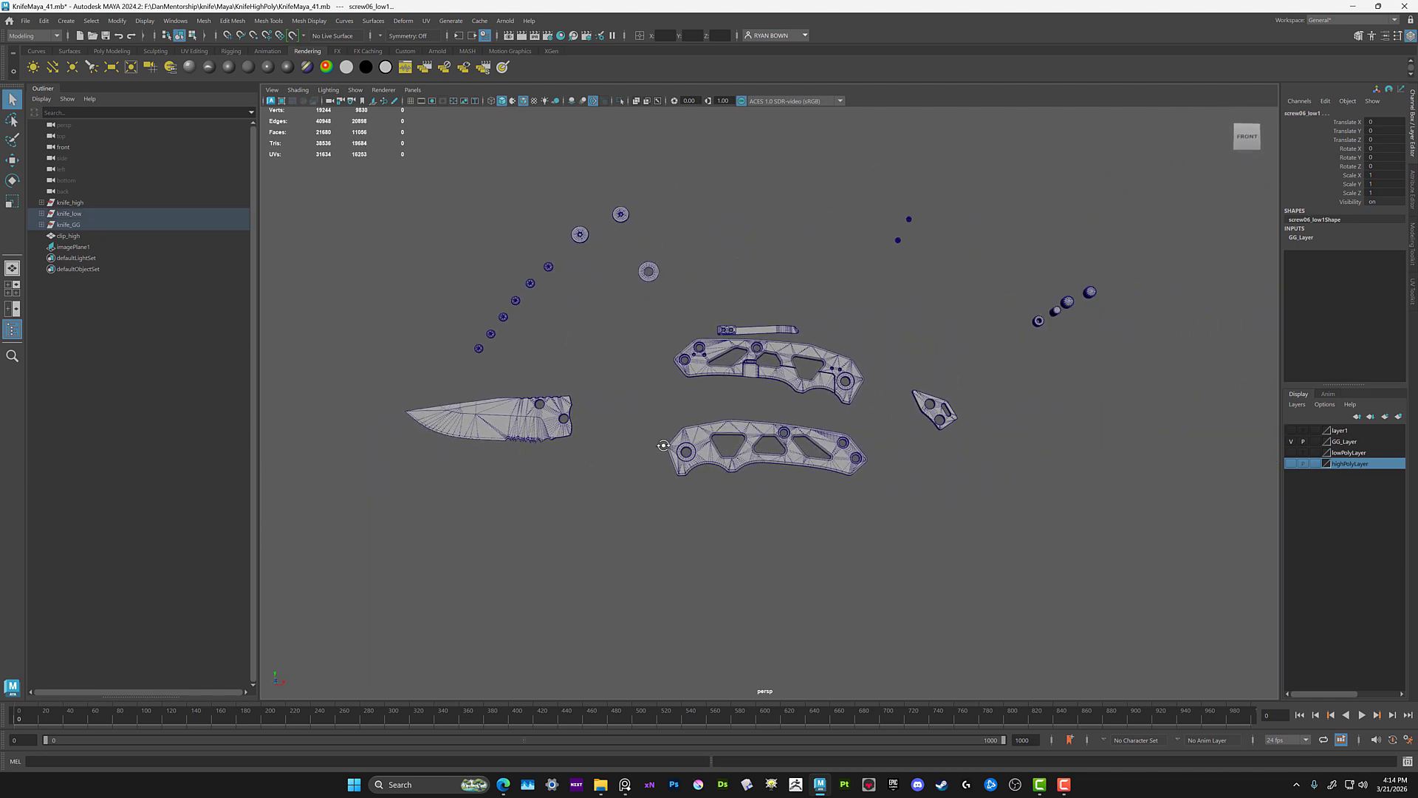
middle_click_drag(670, 437, 687, 446, "alt")
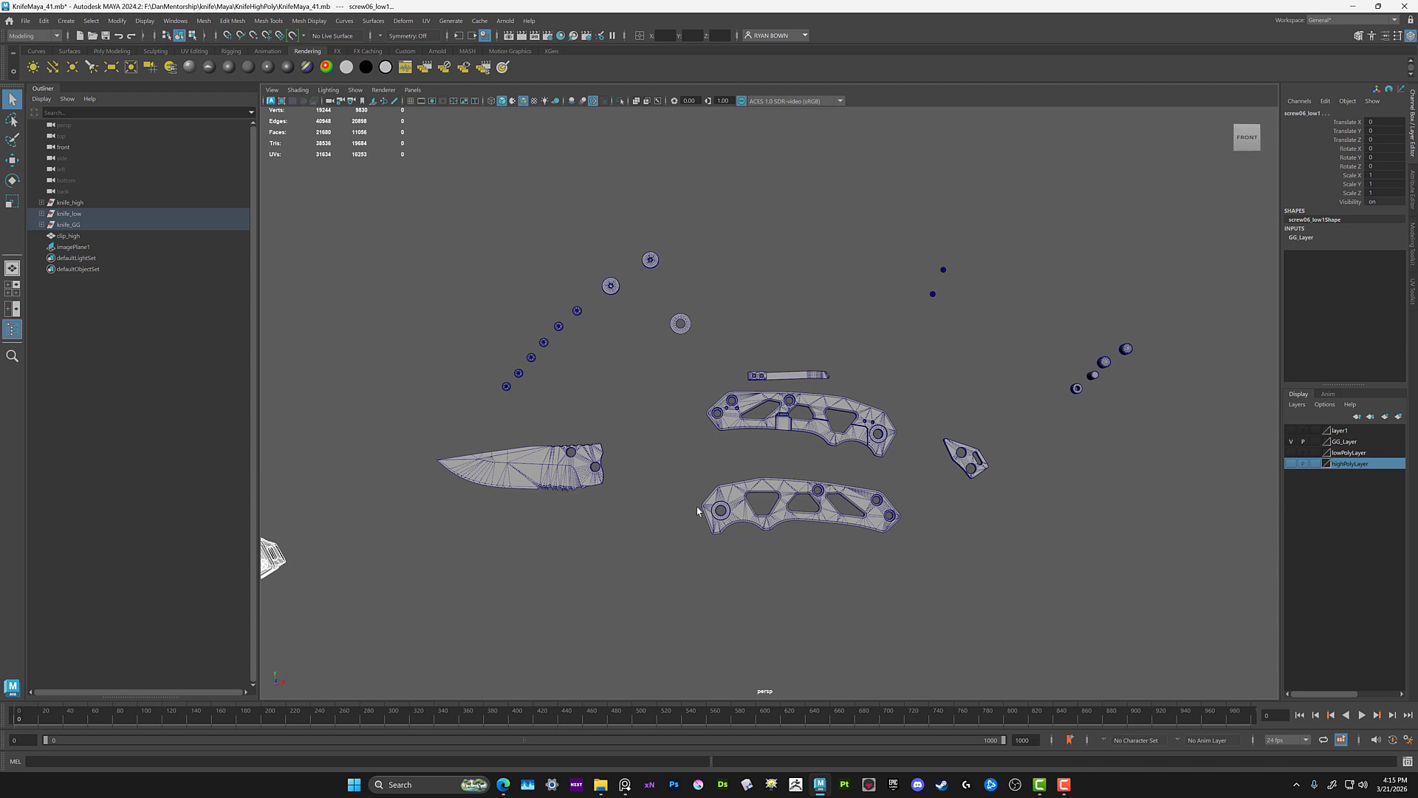
left_click_drag(913, 479, 868, 429, "alt")
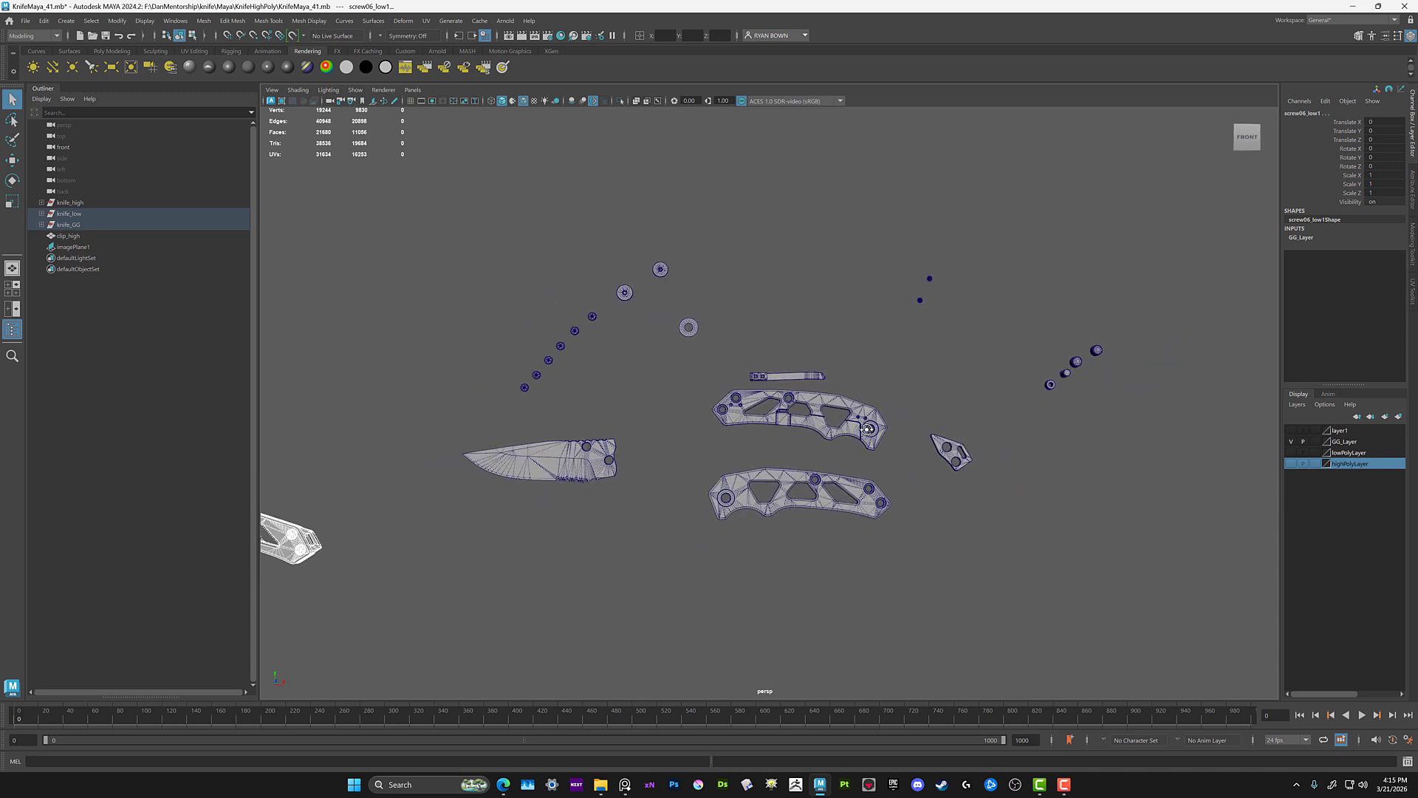
left_click(1244, 136)
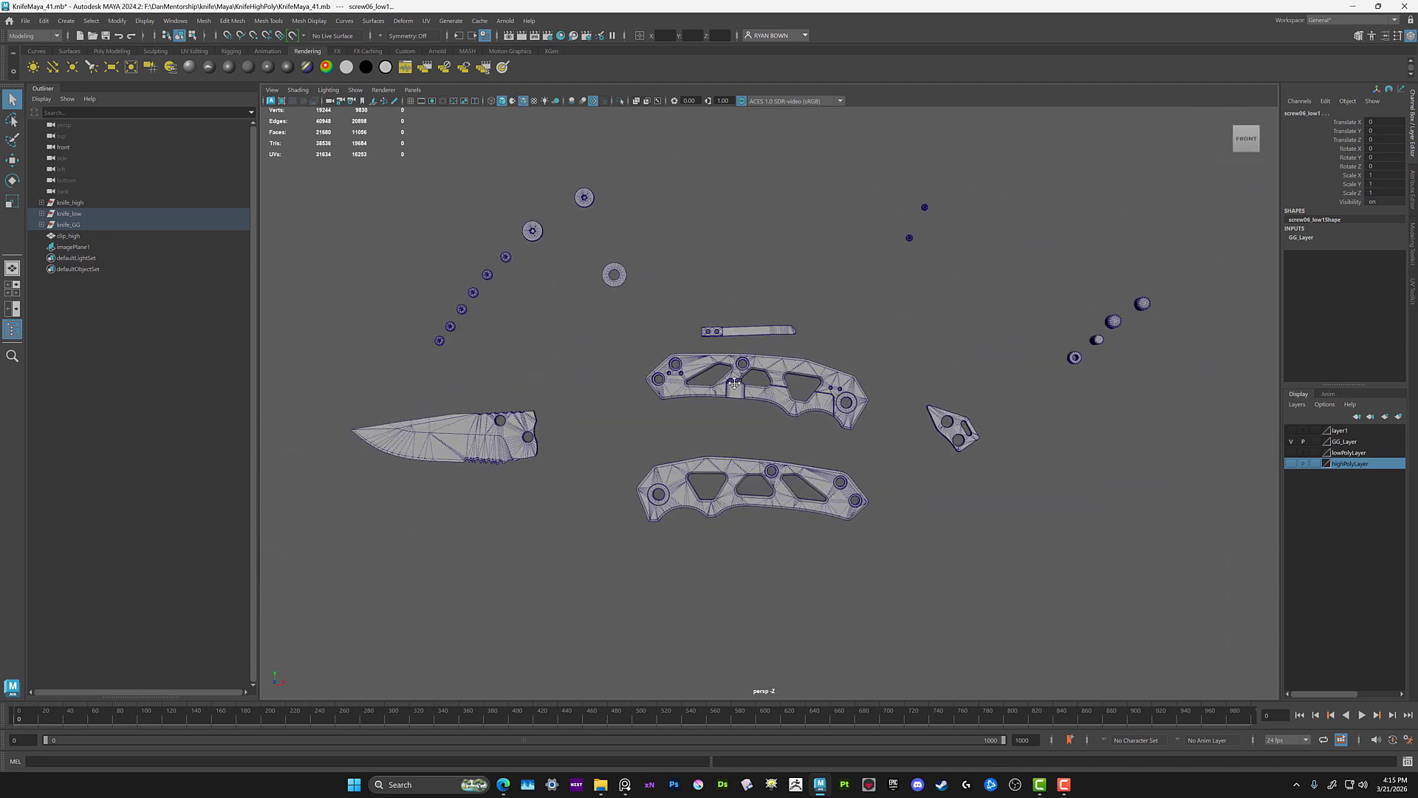
left_click_drag(734, 383, 804, 409, "alt")
scroll(802, 407, "down", 3)
middle_click_drag(730, 369, 793, 393, "alt")
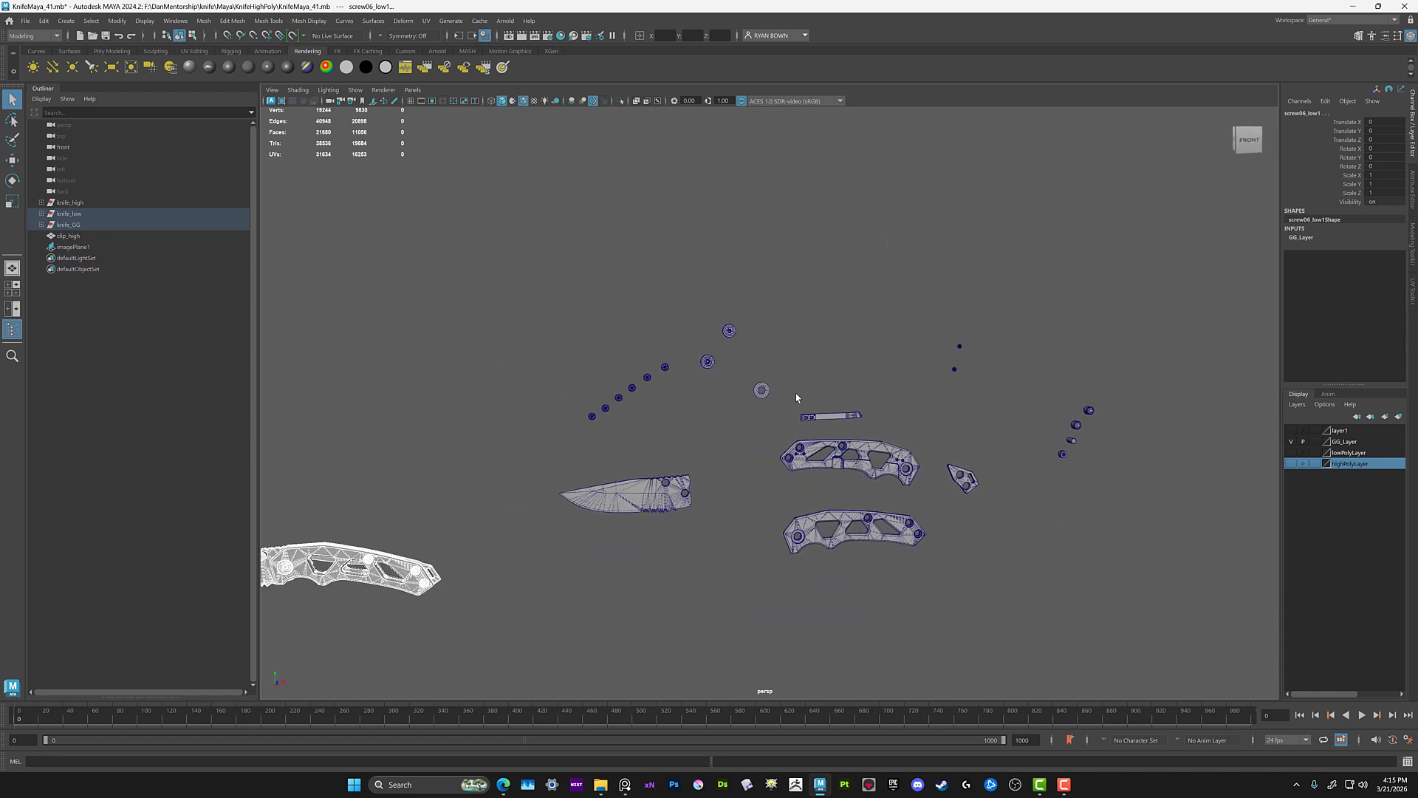
left_click_drag(796, 393, 833, 455, "alt")
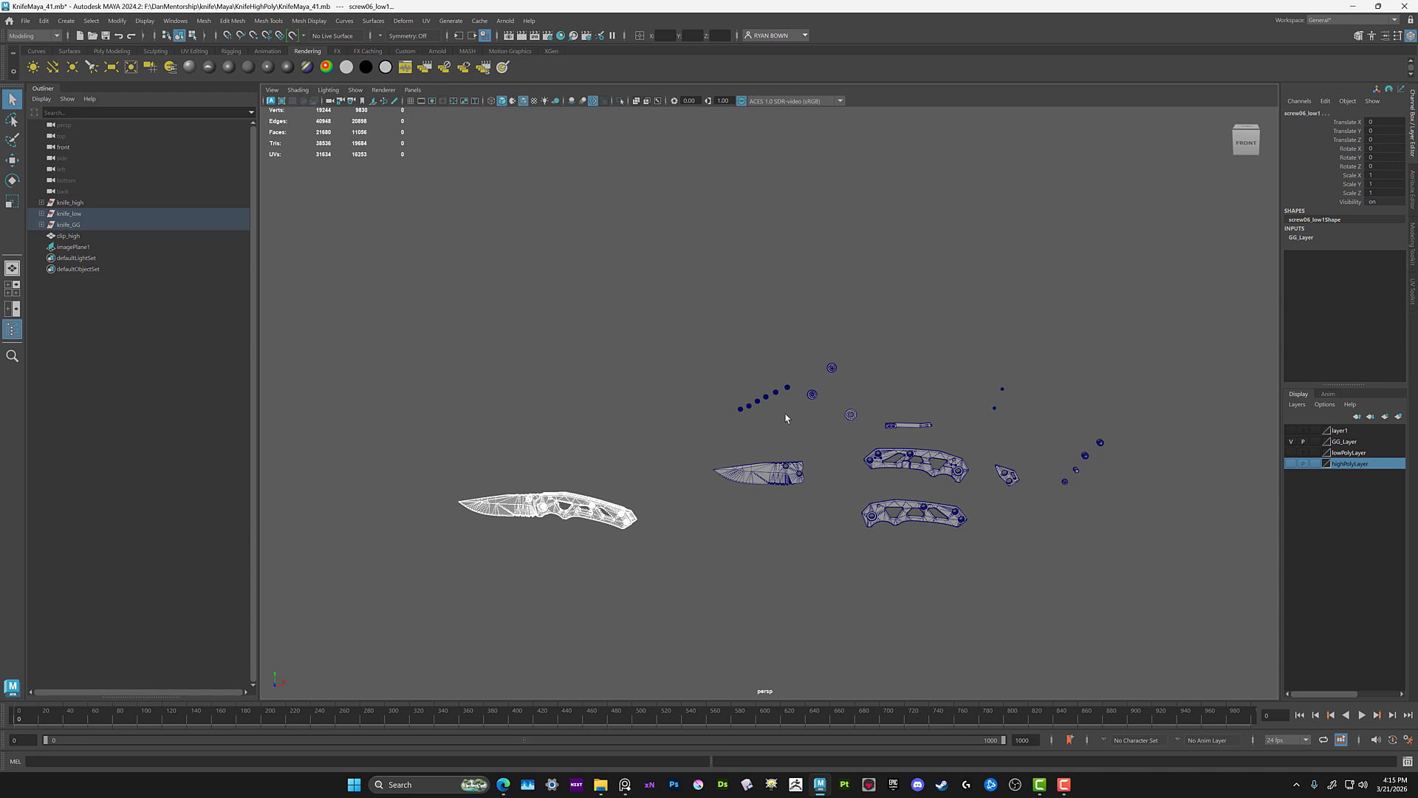
- Select the assembled knife and all exploded parts, and start exporting the selection to the F:\AAAProps\knife folder
left_click_drag(375, 269, 1217, 638)
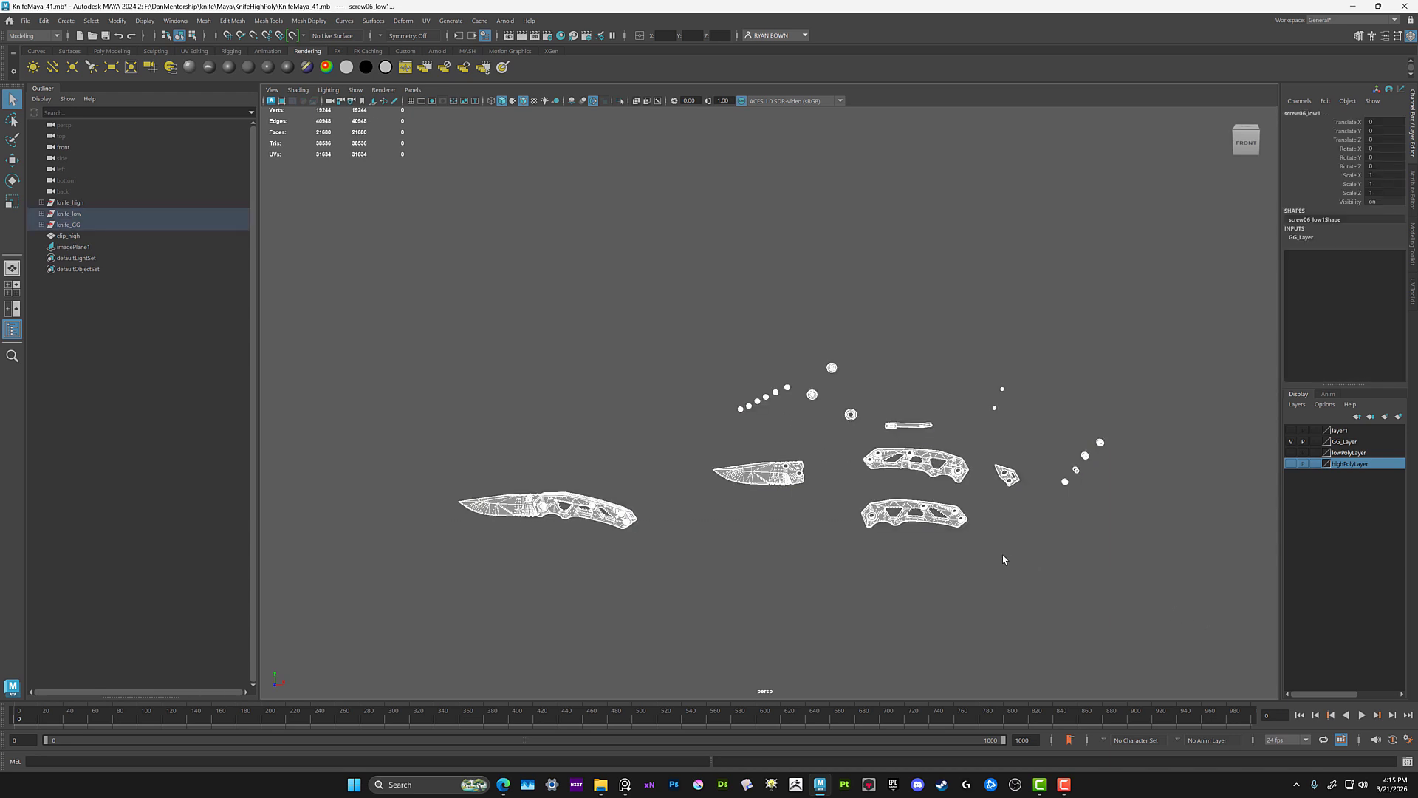
left_click(25, 21)
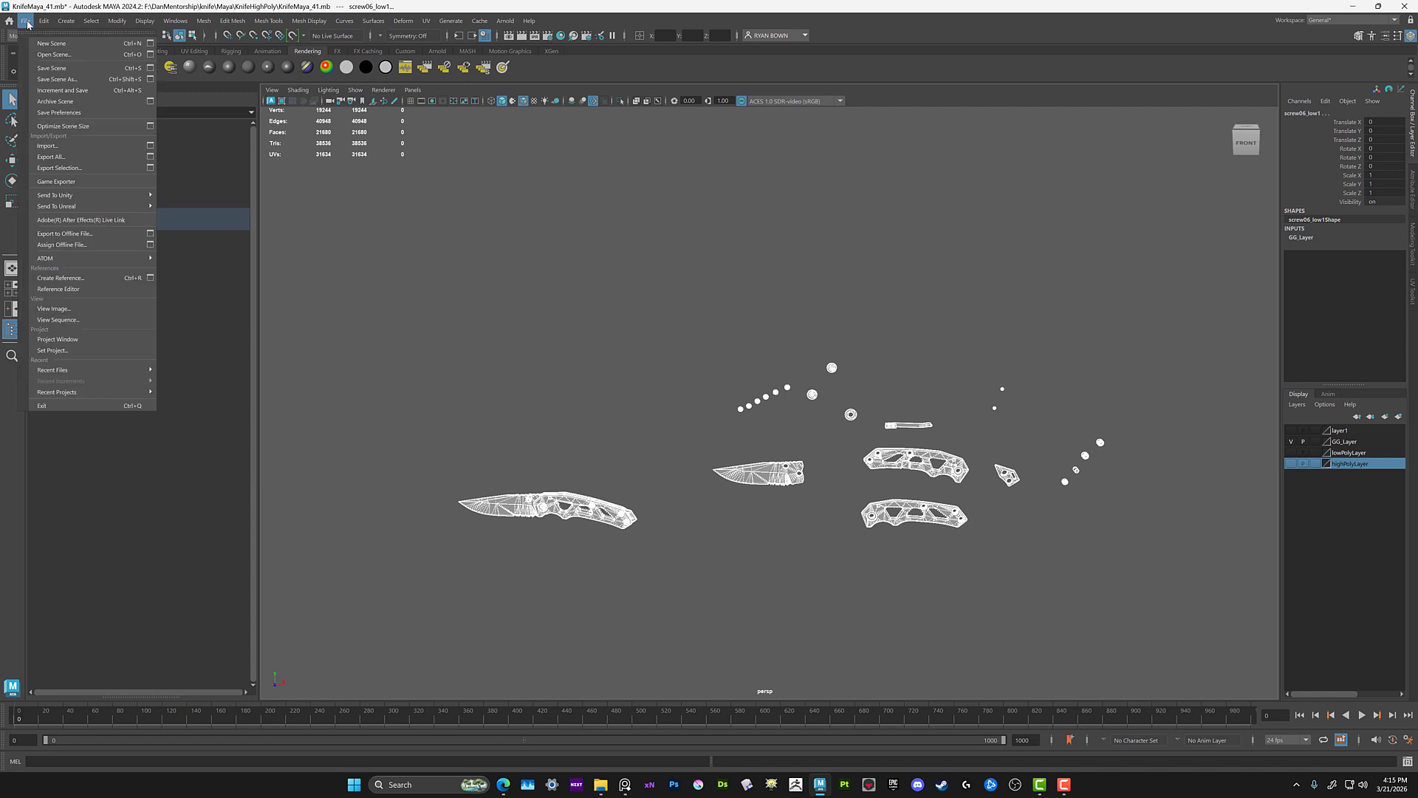
left_click(59, 168)
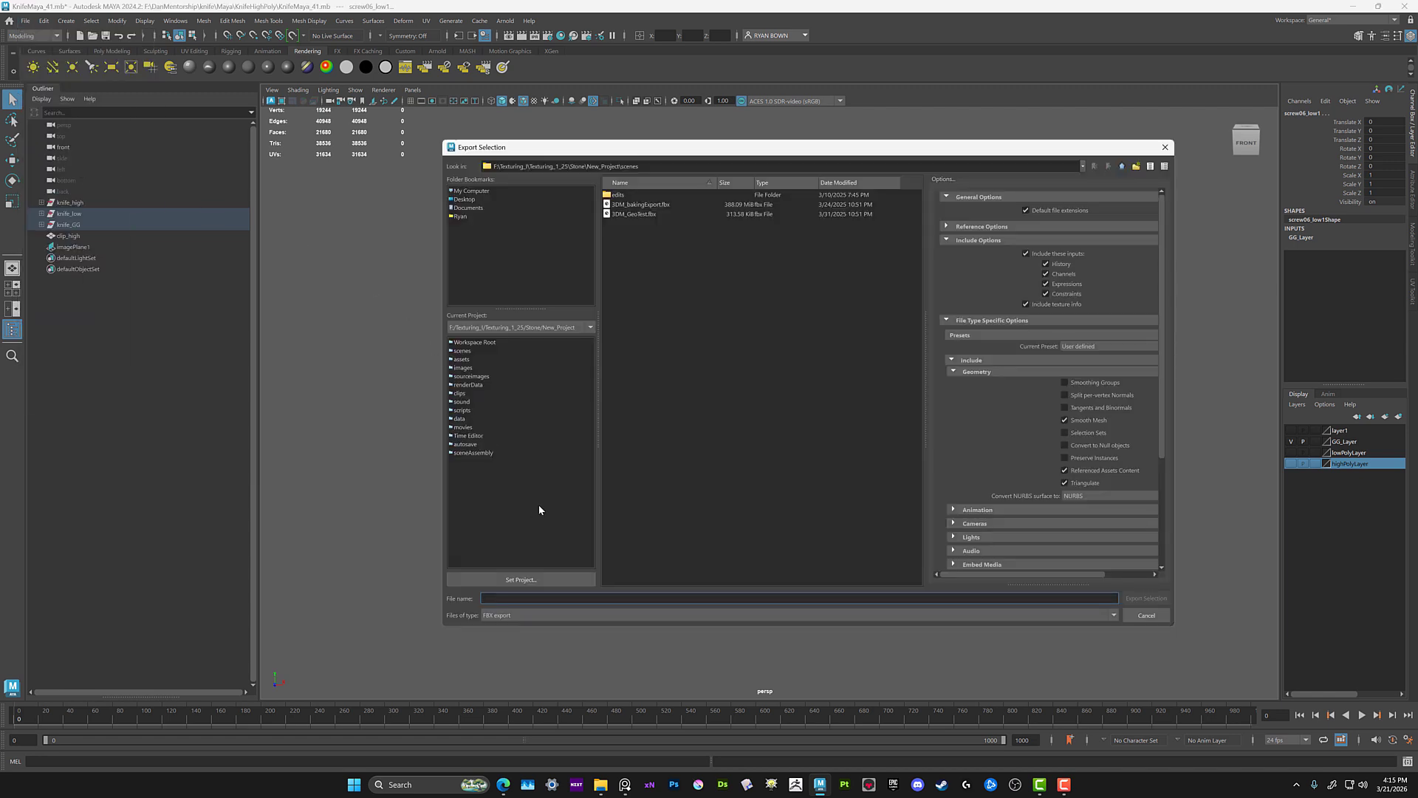
left_click(481, 192)
double_click(644, 196)
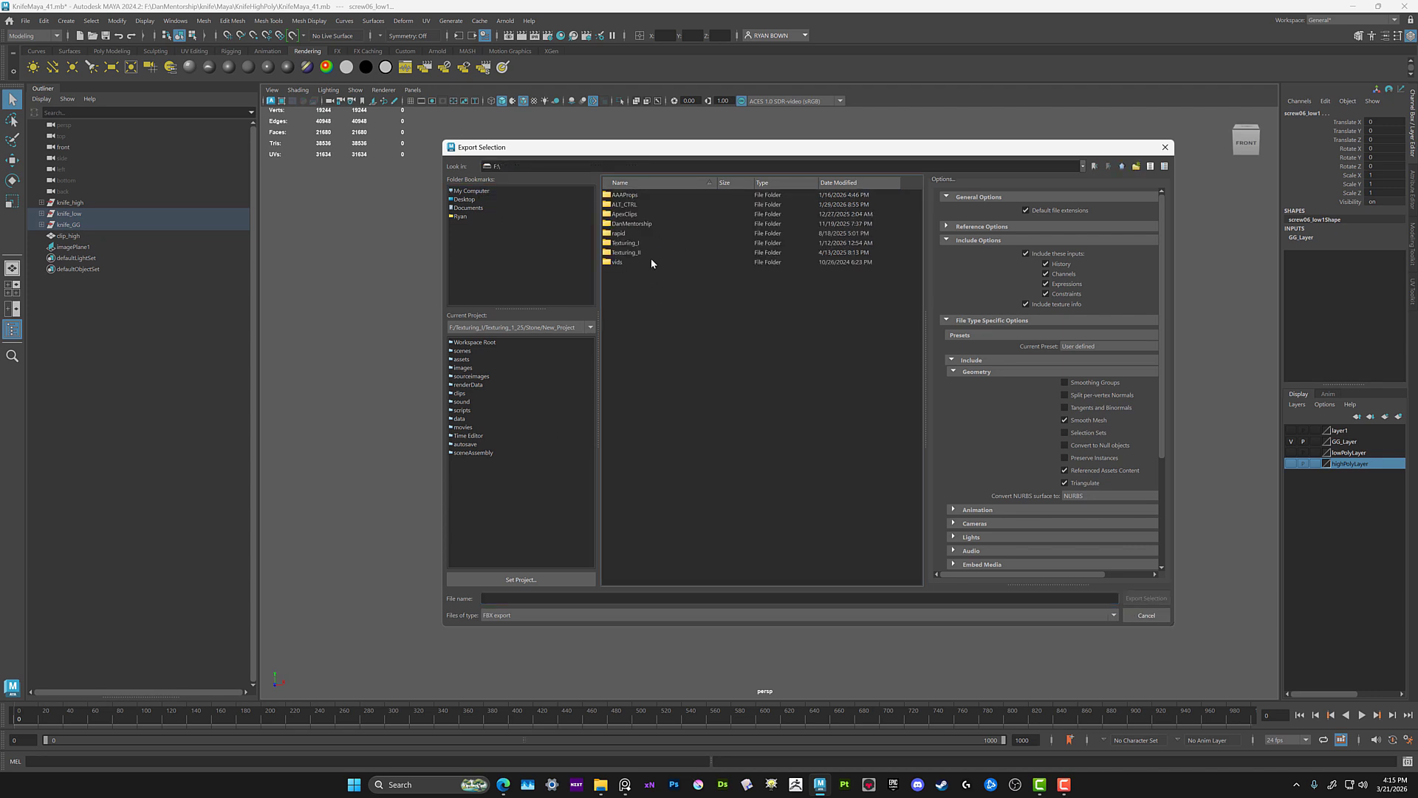
double_click(627, 198)
double_click(621, 204)
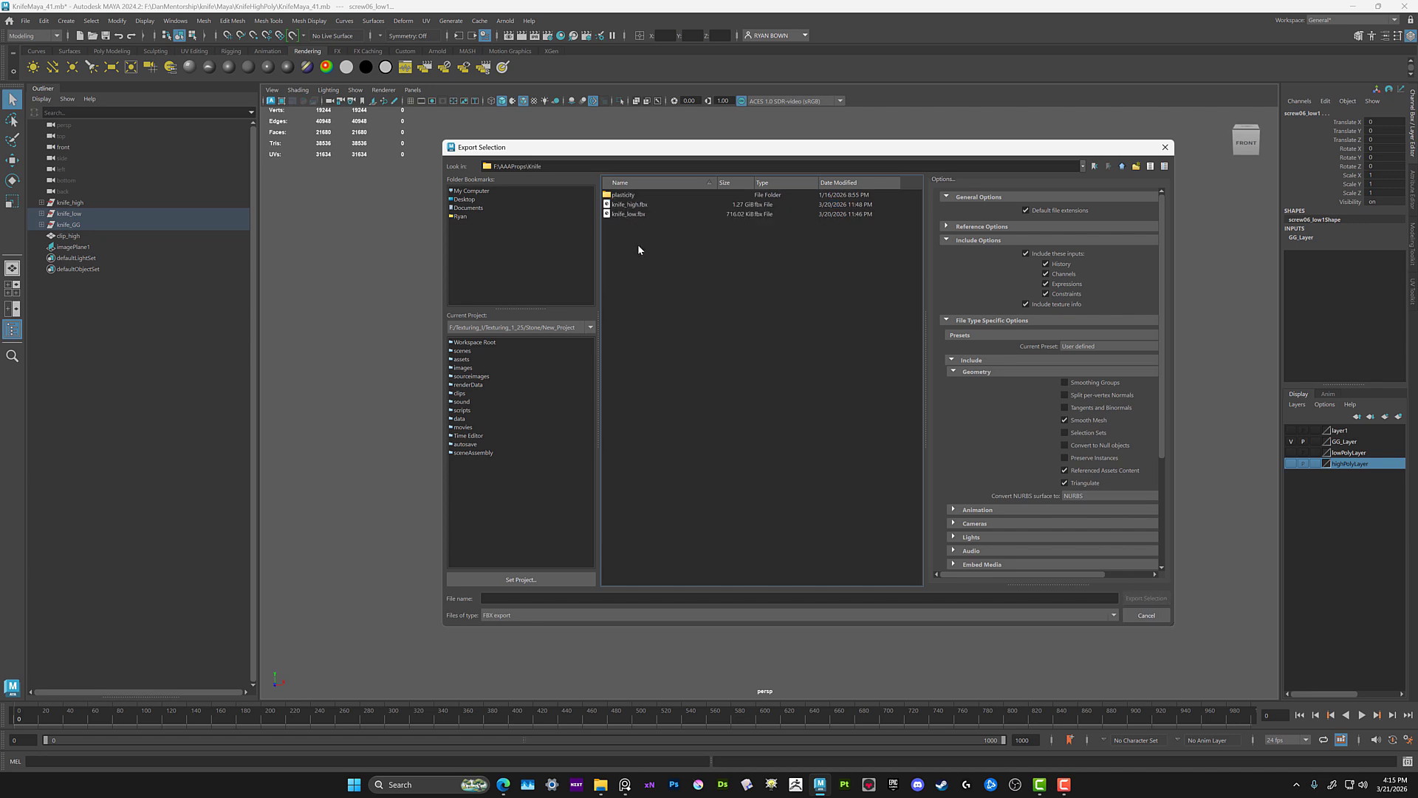
- Name the FBX file knife_GG and export the selection
left_click(519, 599)
type("pa")
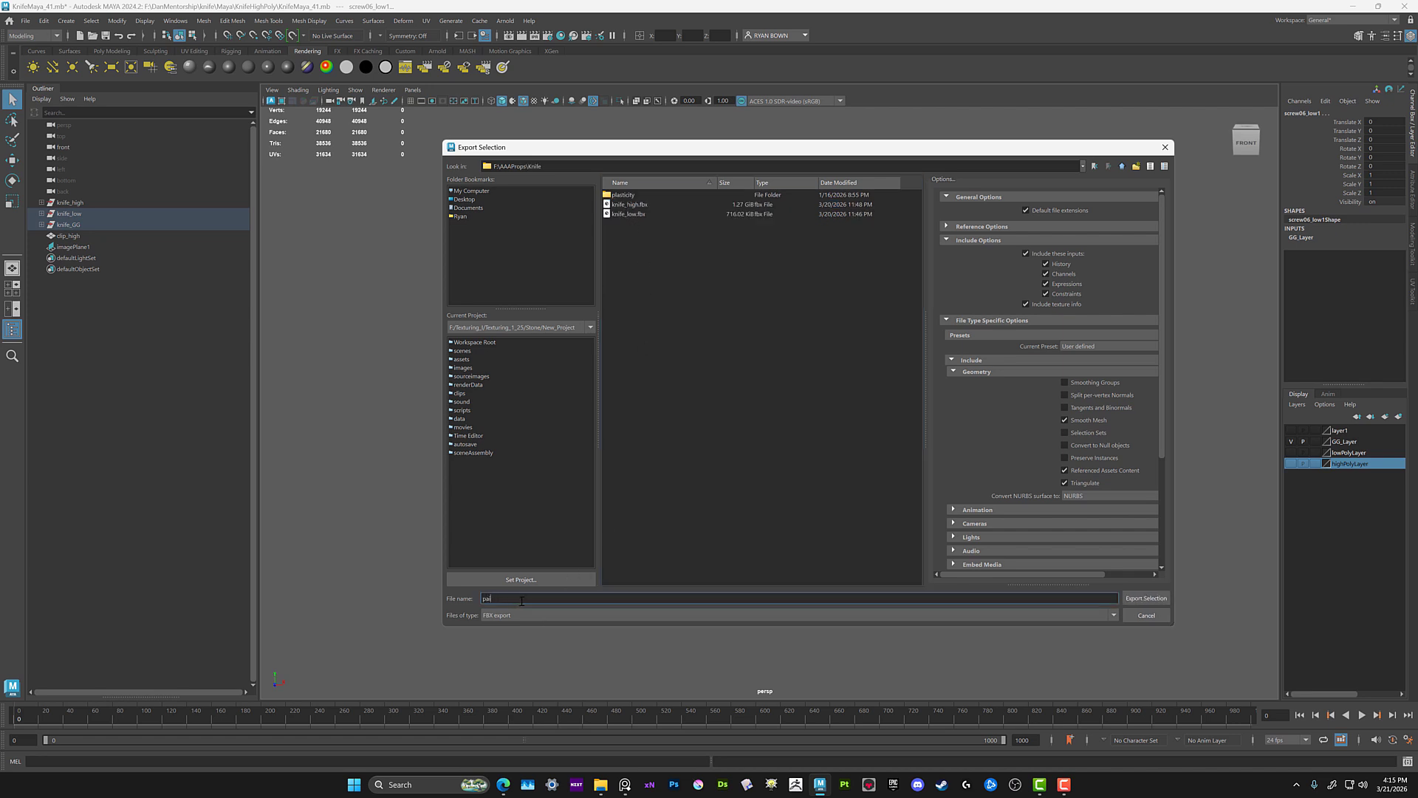
key("BackSpace")
key("BackSpace")
type("knife_")
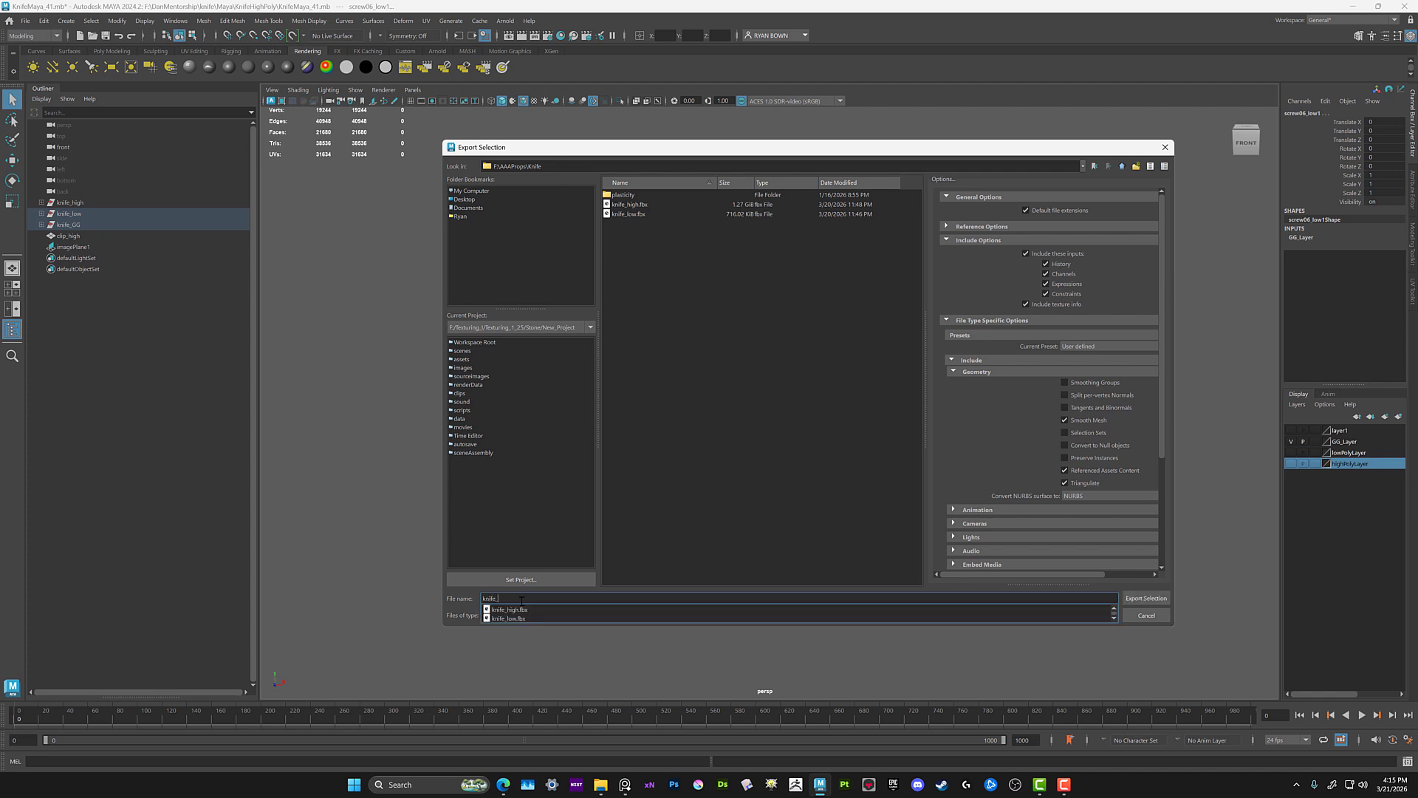
type("GG")
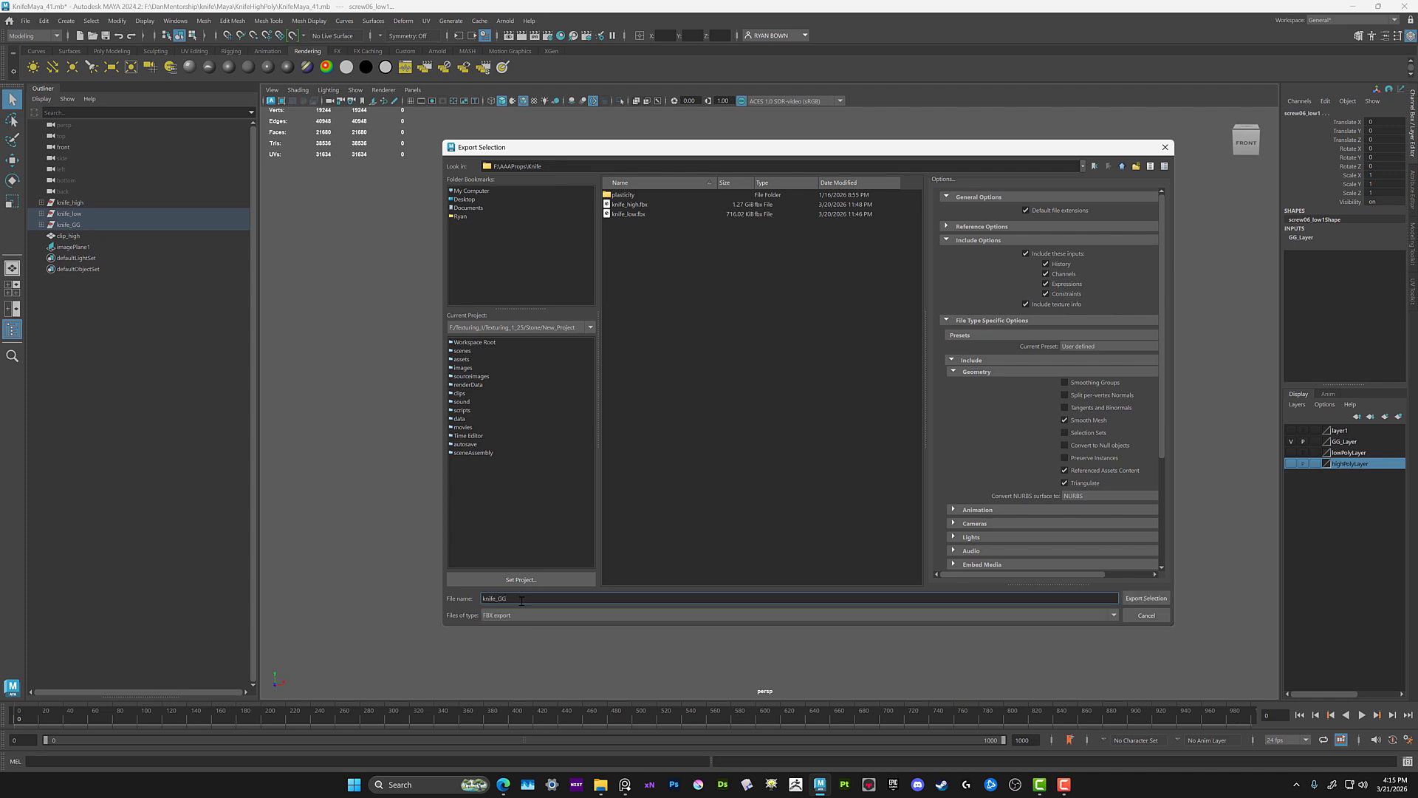
key("Return")
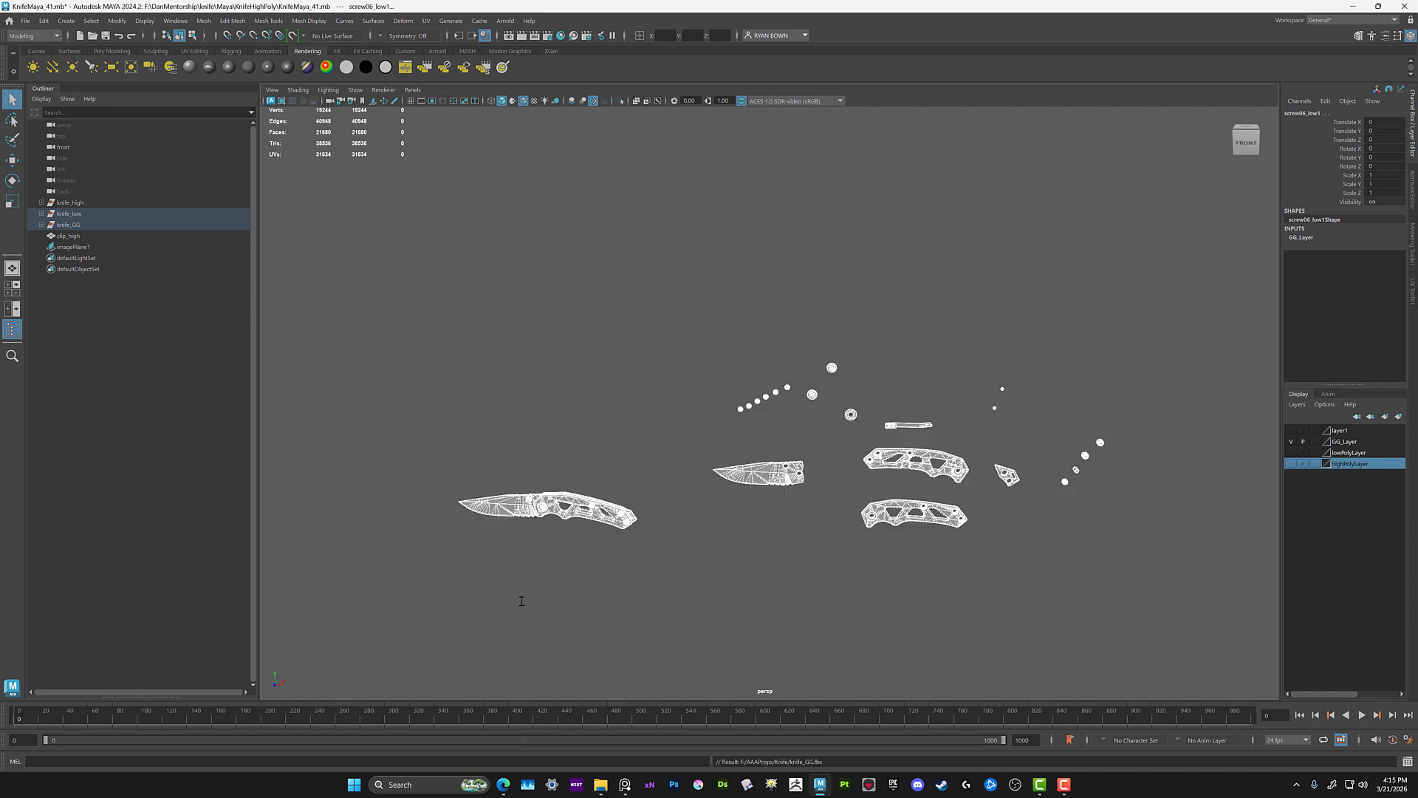
- Switch to Substance 3D Painter and look through the properties, texture set list and texture set settings
left_click(630, 566)
left_click(1357, 7)
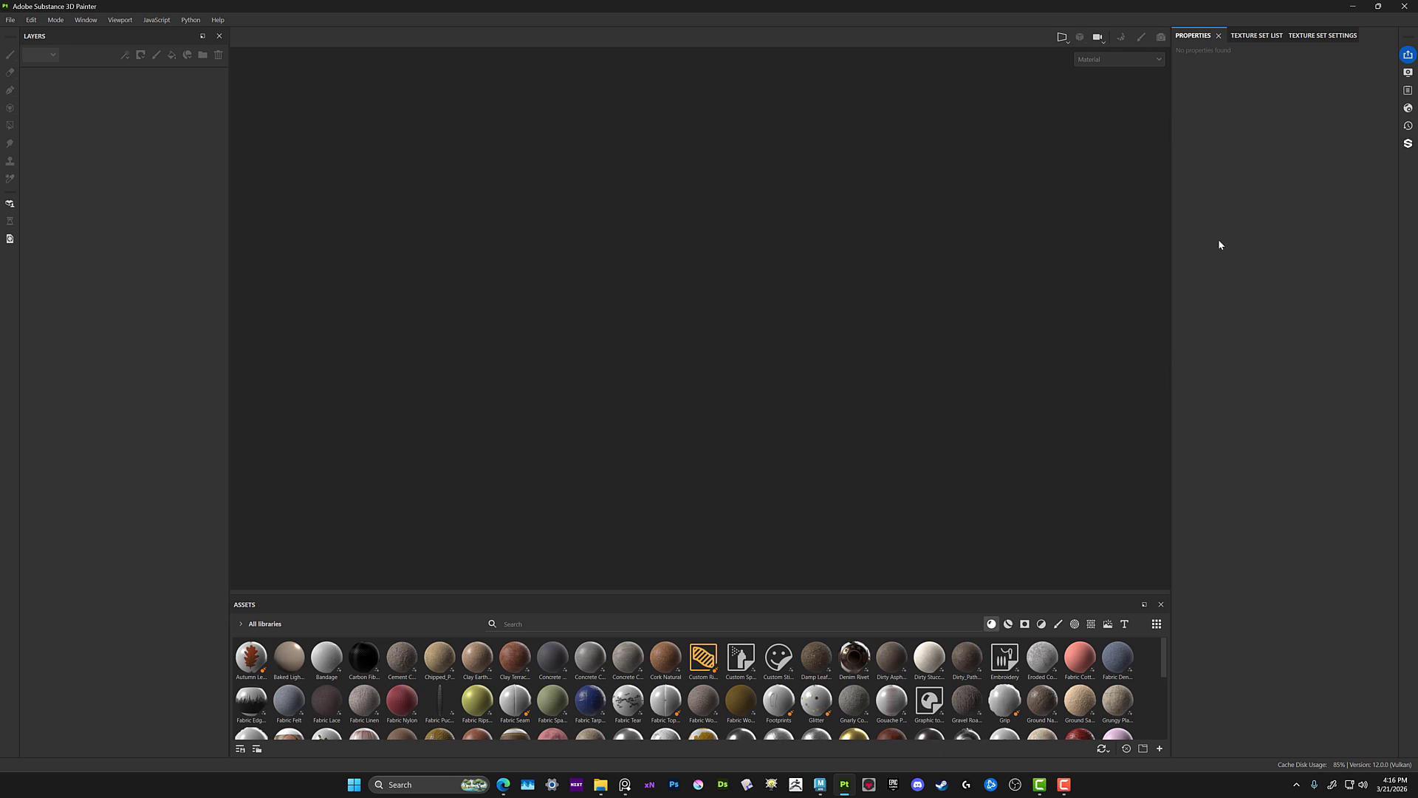
left_click(1322, 36)
left_click(1248, 36)
left_click(1189, 36)
left_click(1275, 36)
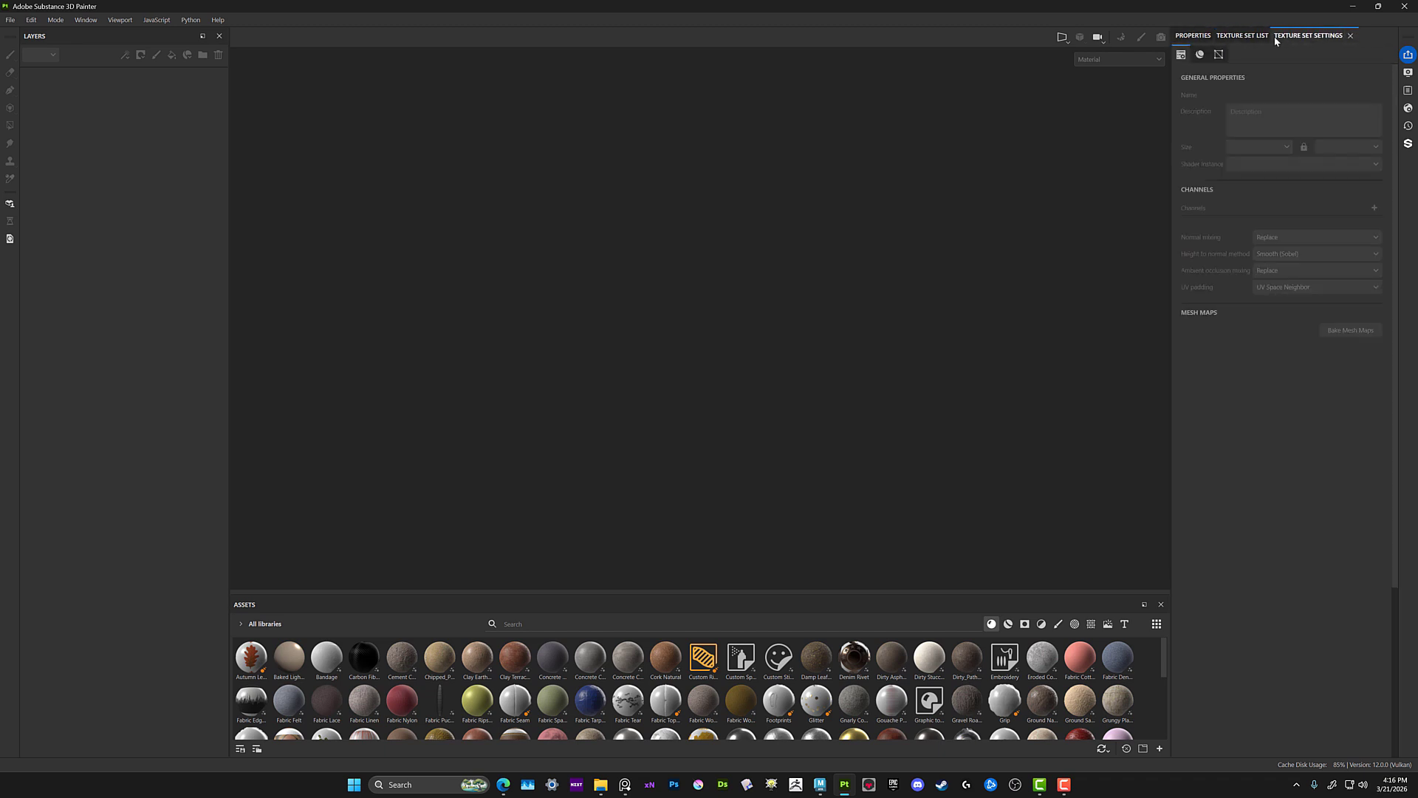
left_click(1198, 36)
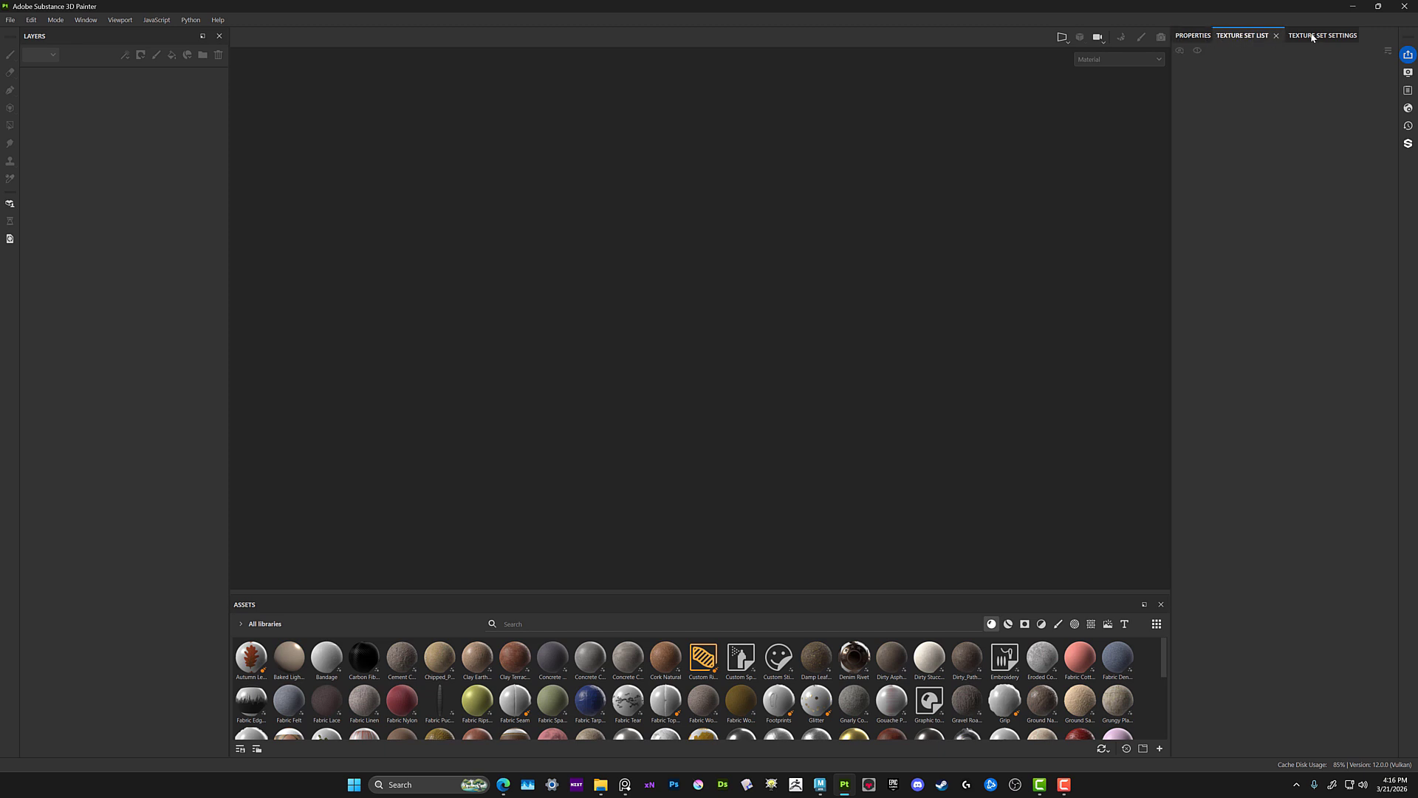
left_click(1307, 36)
left_click(1193, 35)
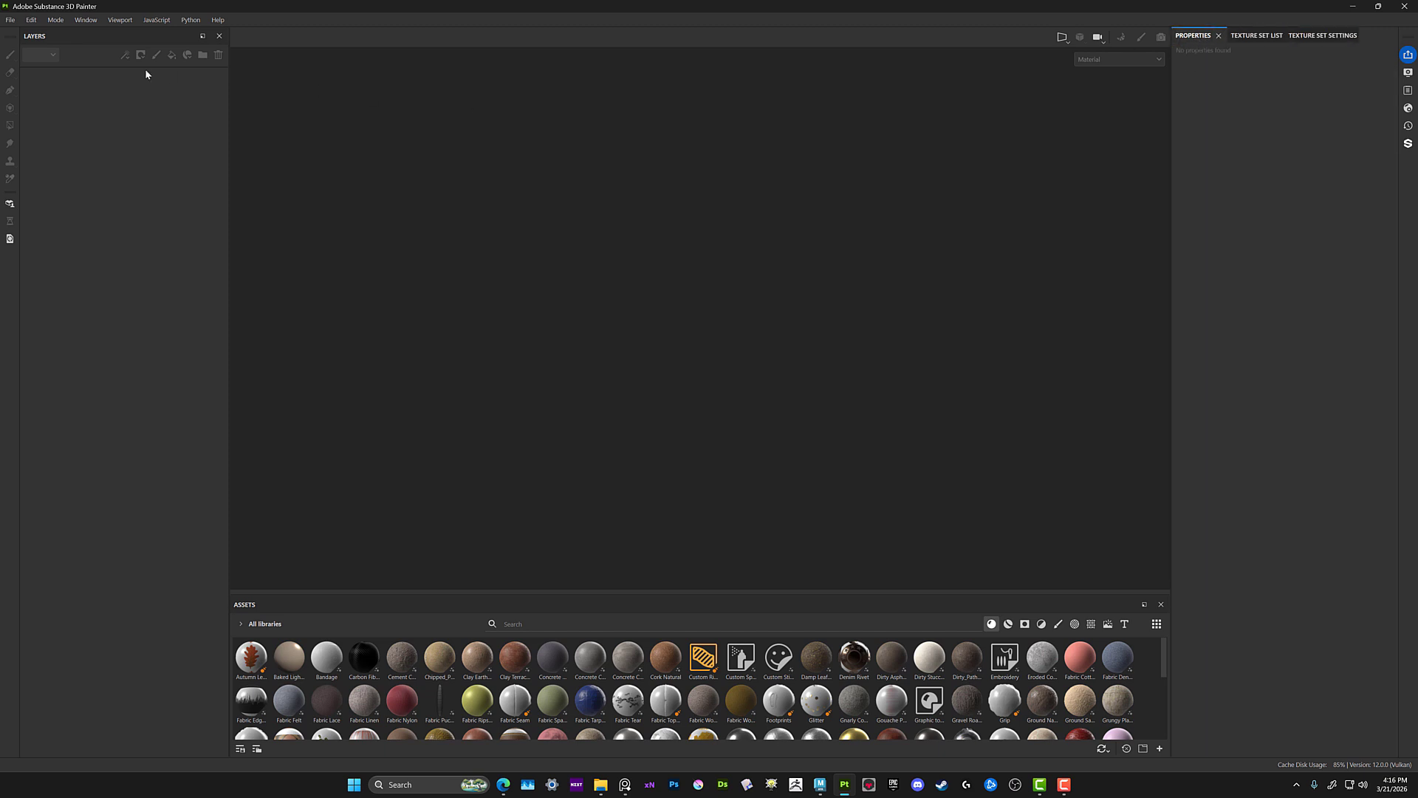
- Start a new project with a 4096 x 4096 document resolution and the DirectX normal map format
left_click(11, 20)
left_click(37, 33)
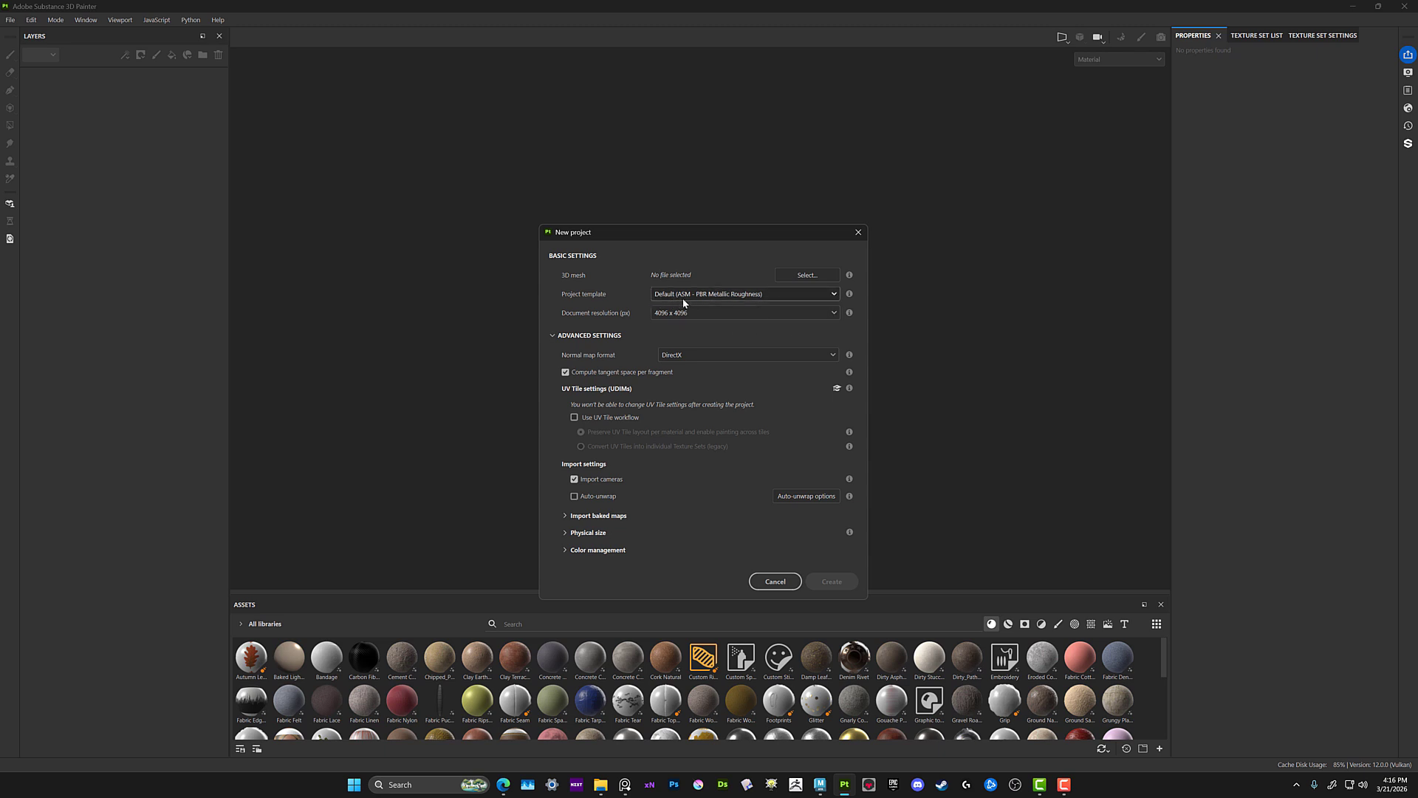
left_click(720, 312)
left_click(712, 382)
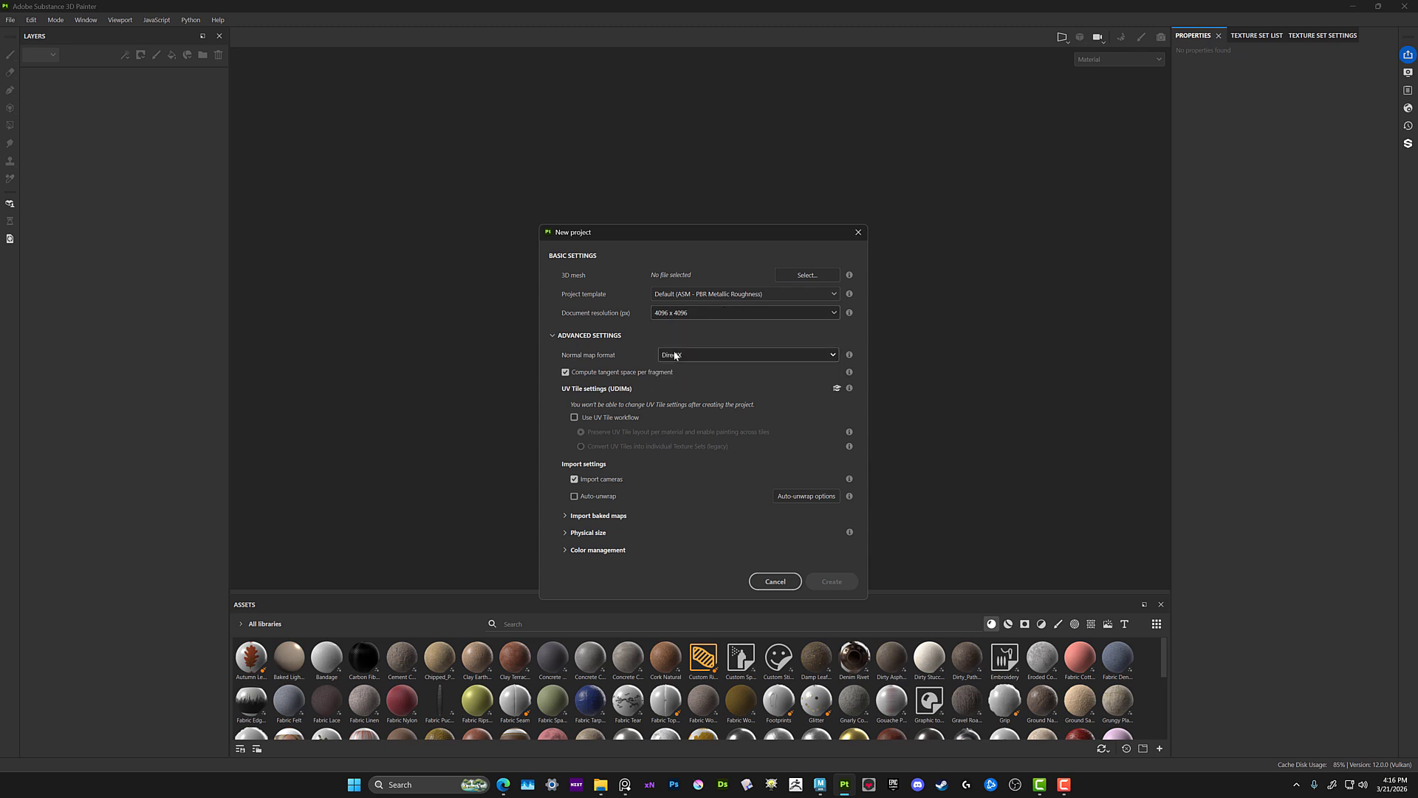
left_click(740, 354)
left_click(722, 340)
- Review the new project's advanced settings for importing baked maps, physical size and color management
left_click(720, 336)
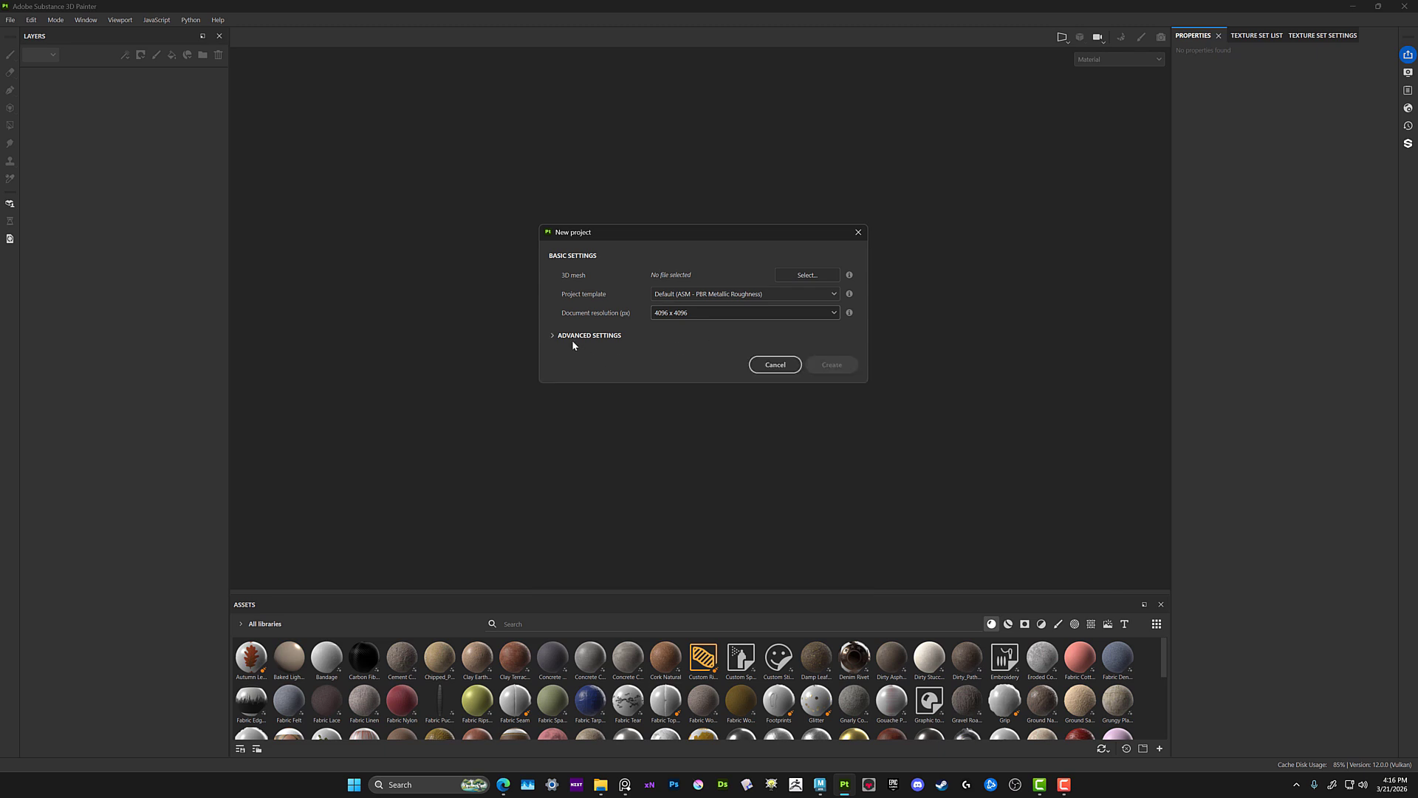
left_click(552, 335)
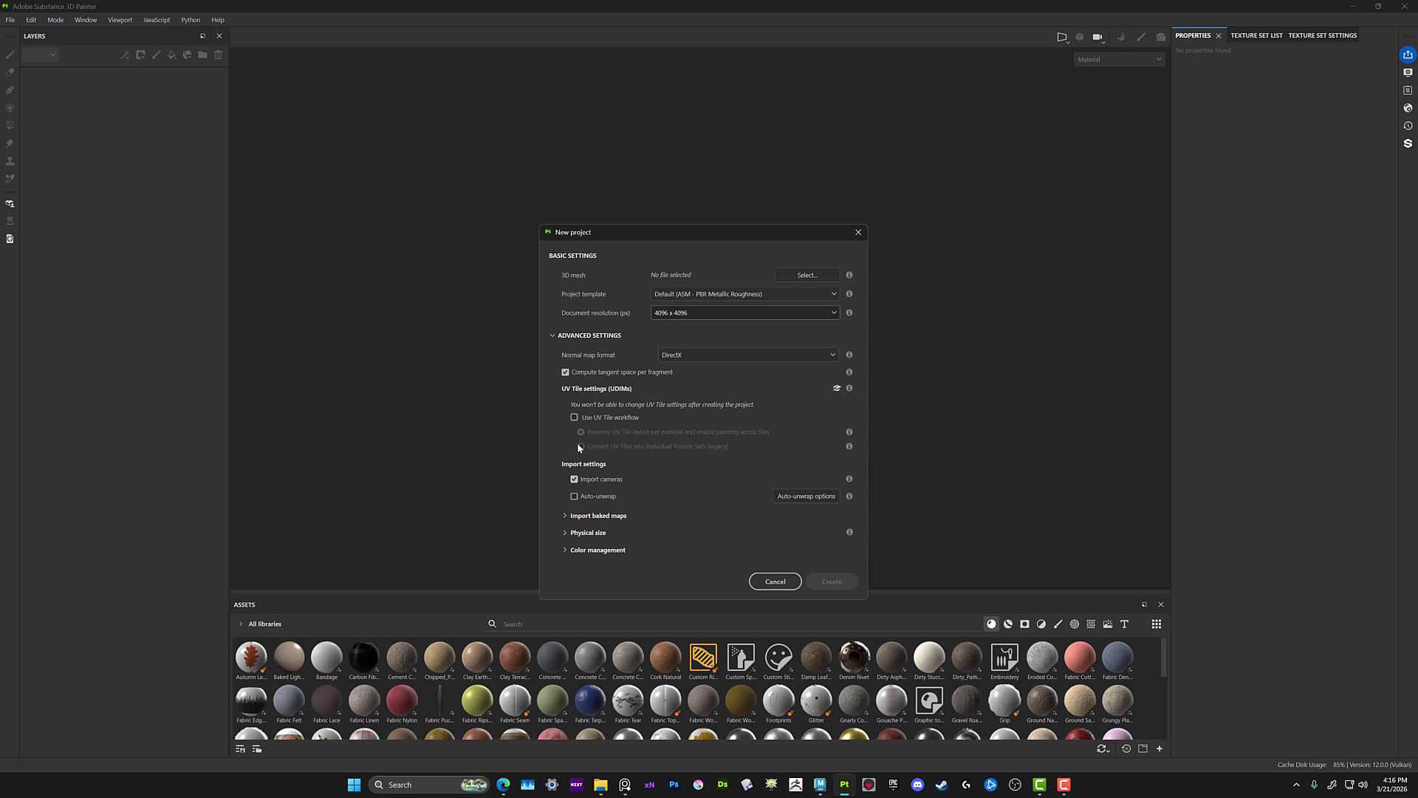
left_click(566, 517)
scroll(653, 511, "down", 3)
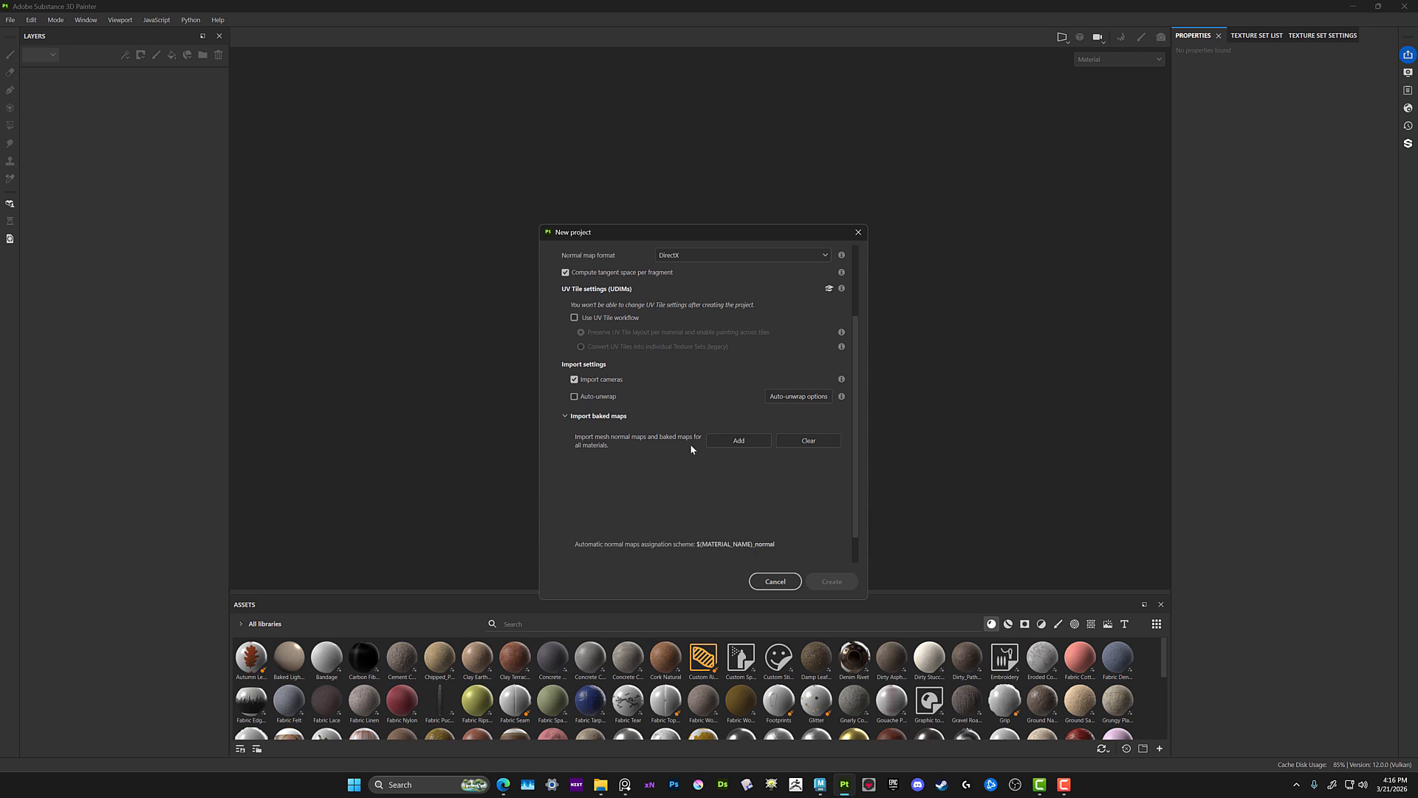
left_click(563, 416)
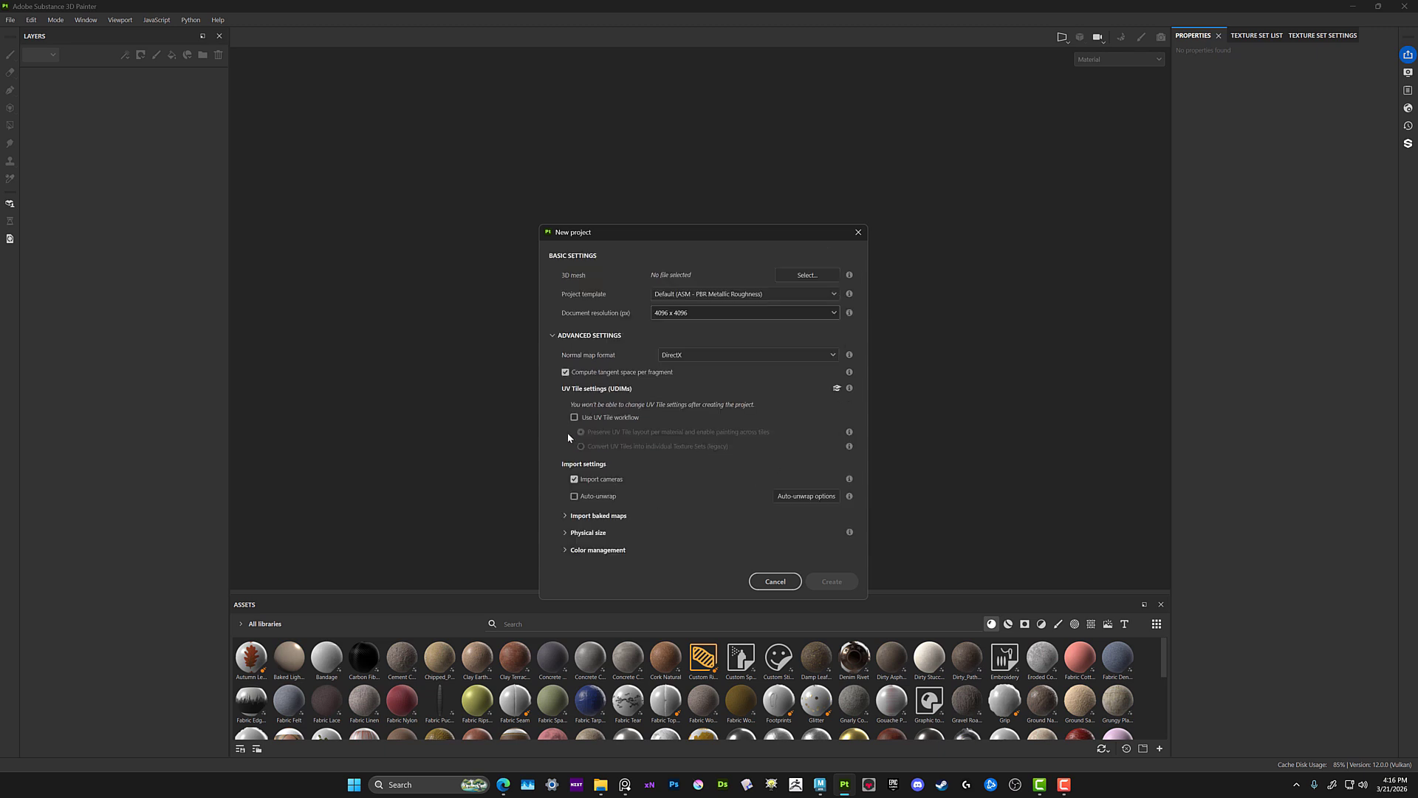
left_click(566, 532)
scroll(589, 480, "down", 2)
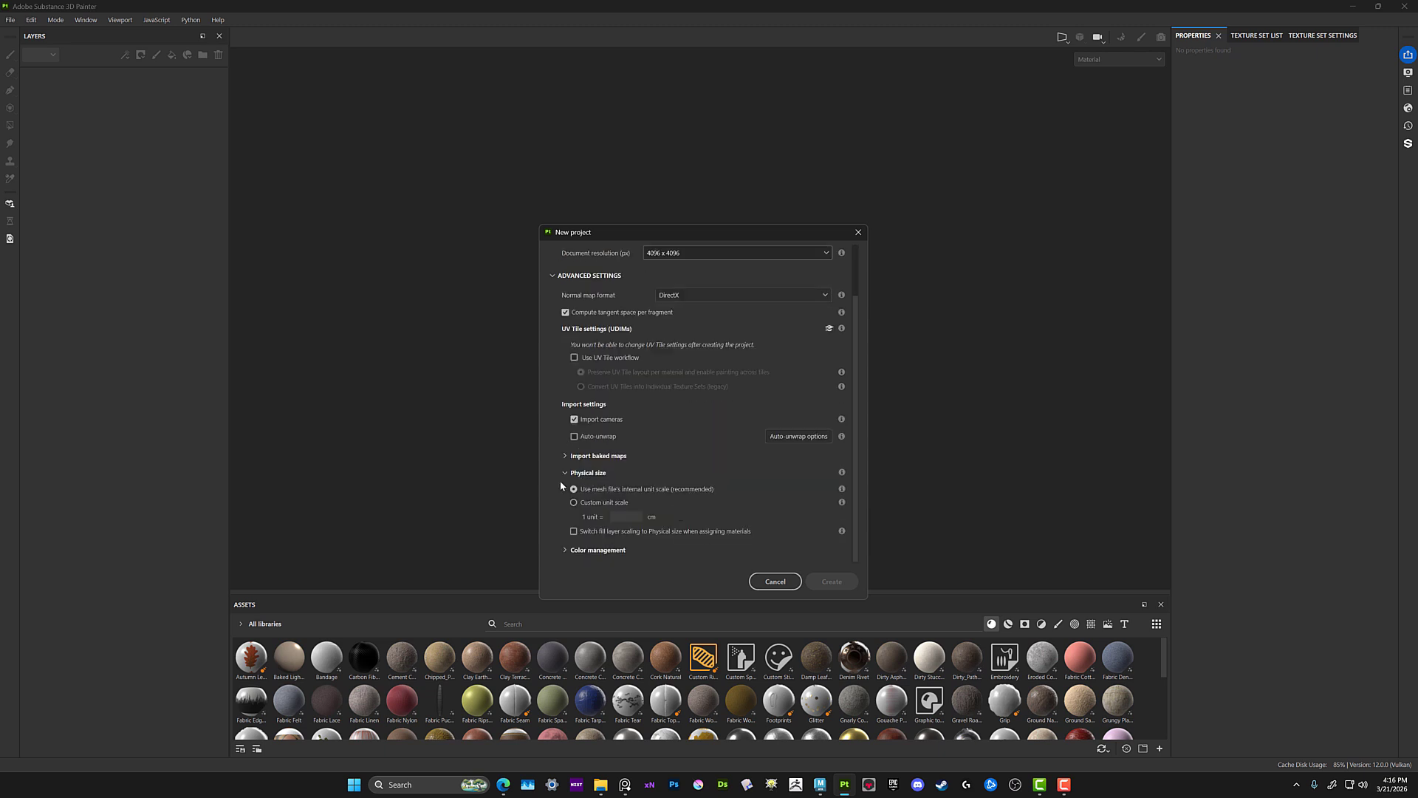
left_click(569, 550)
scroll(708, 524, "down", 3)
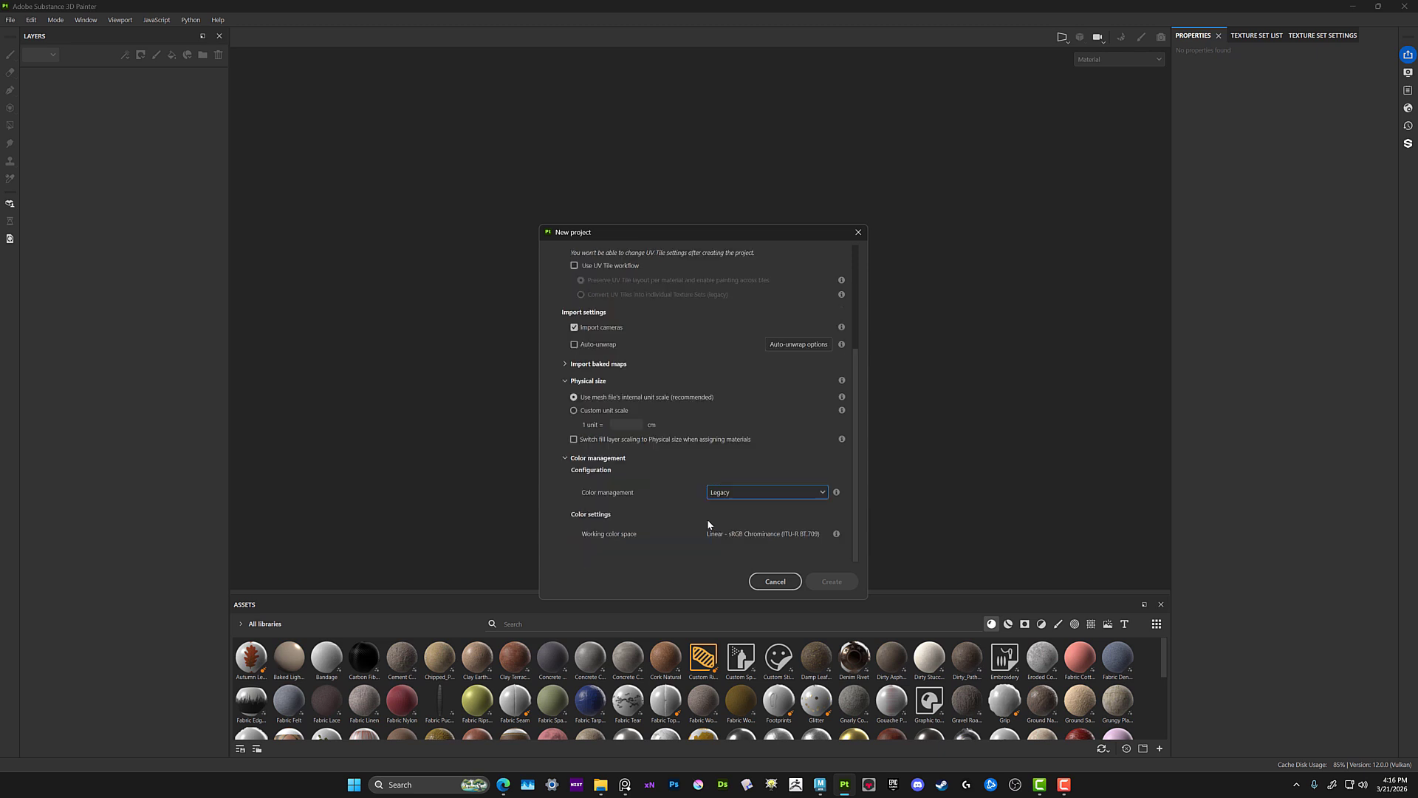
- Choose knife_complete_exploded.fbx as the 3D mesh and create the project with the default PBR Metallic Roughness template
scroll(777, 467, "up", 5)
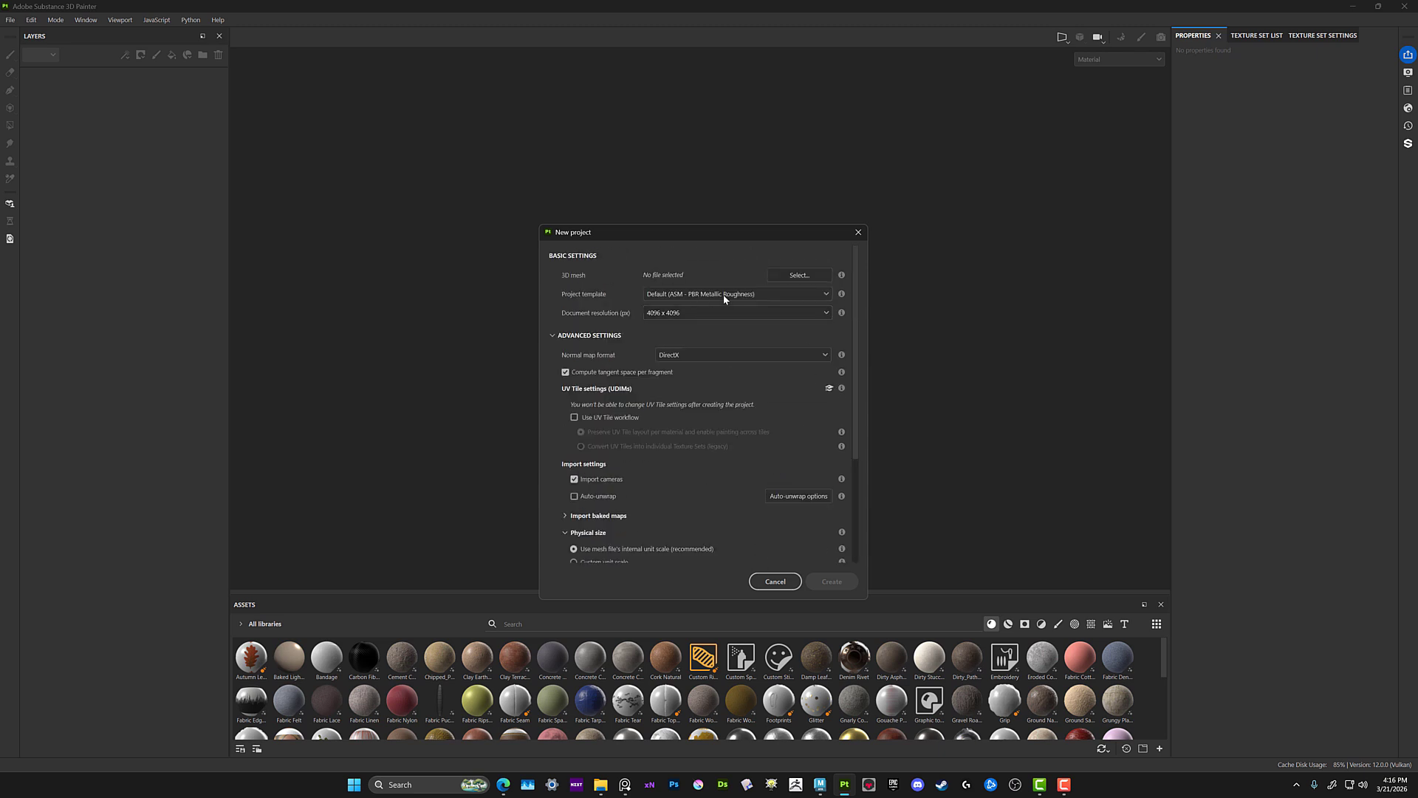
left_click(799, 275)
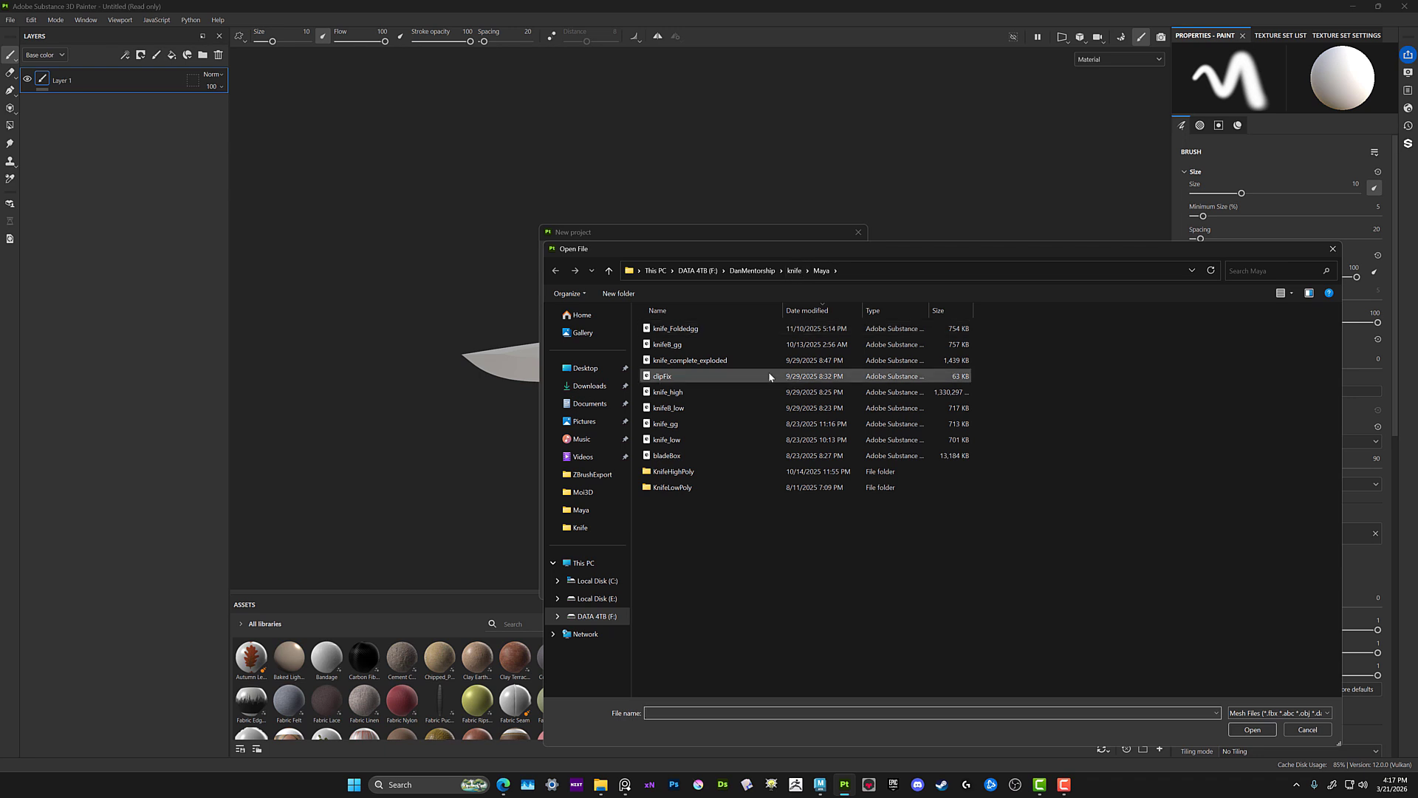
left_click(676, 361)
left_click(1251, 729)
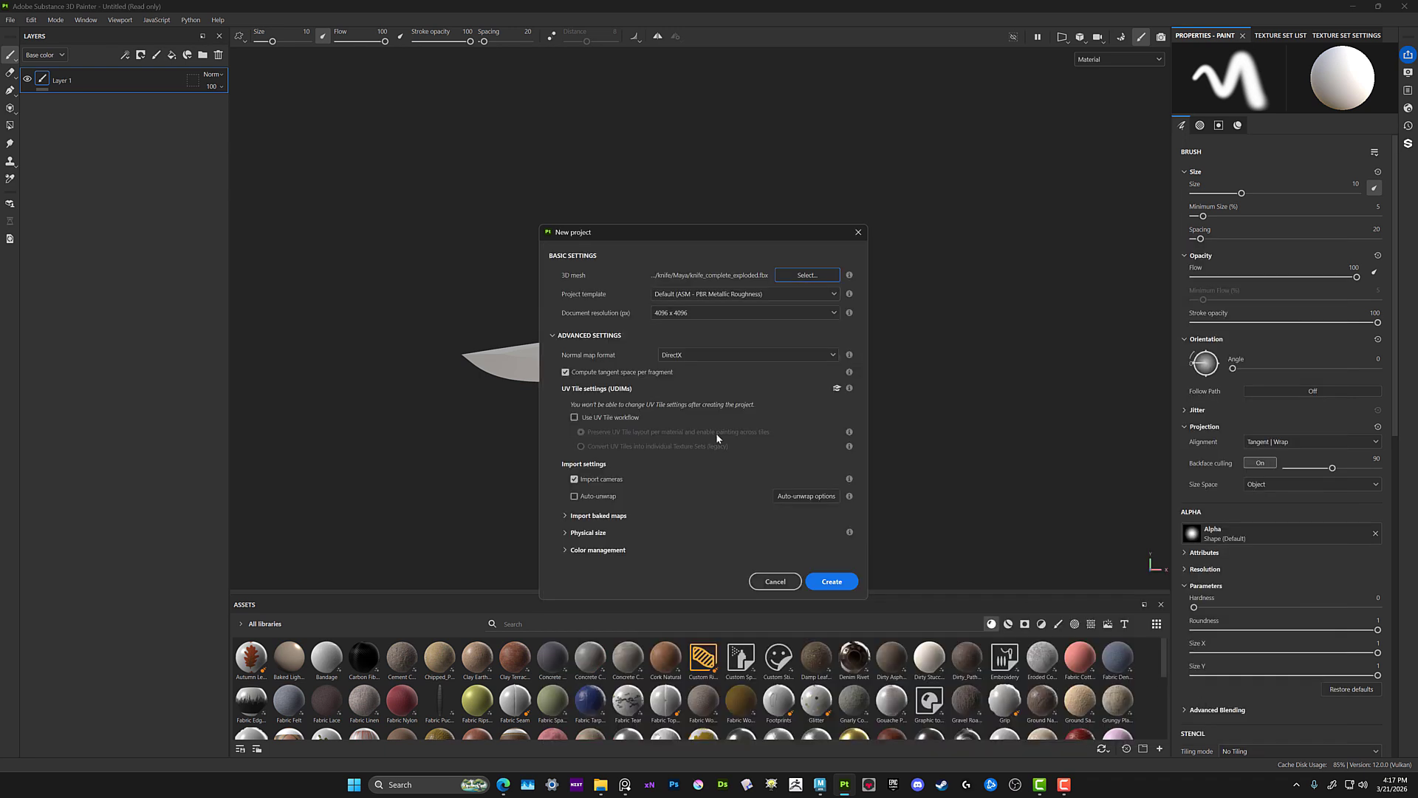
left_click(830, 582)
left_click(669, 401)
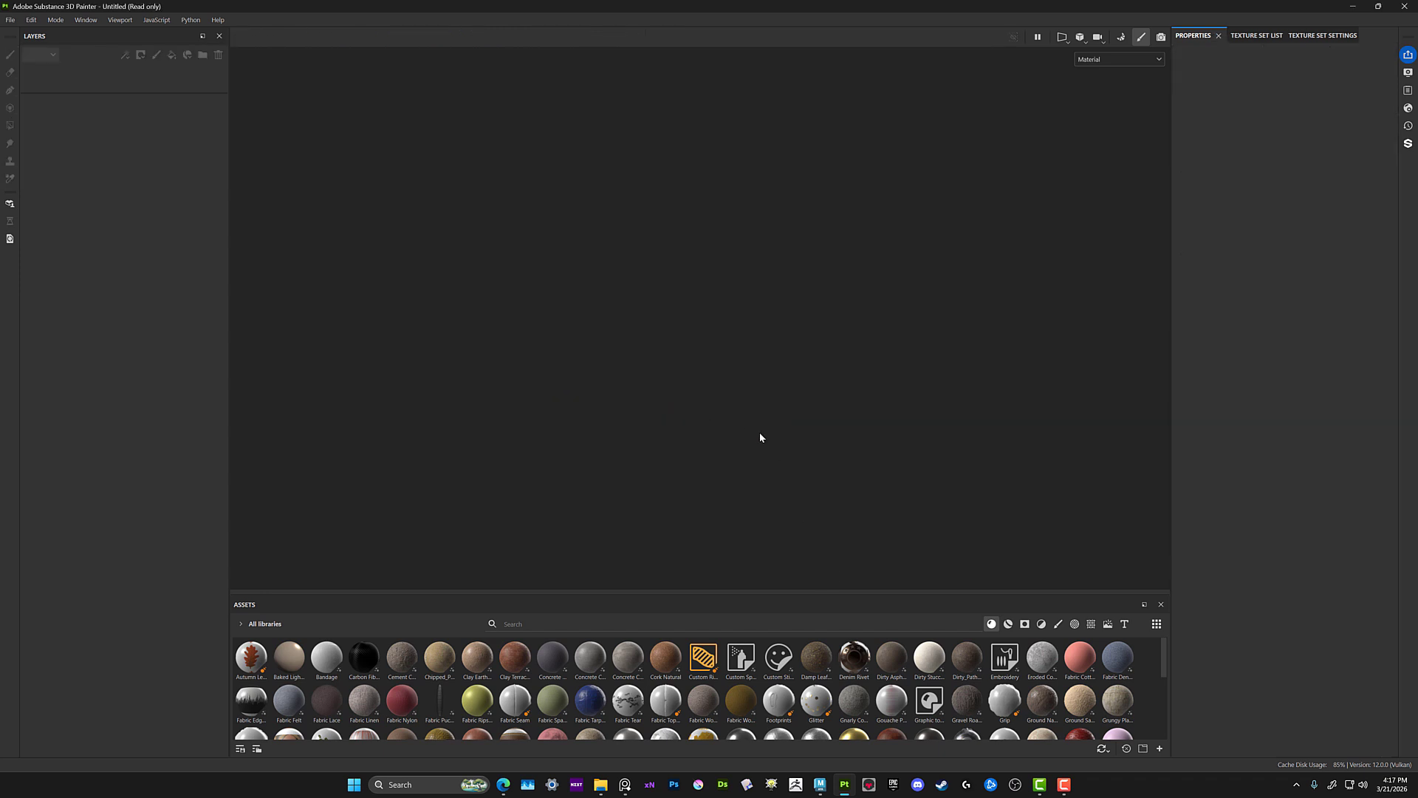
left_click_drag(744, 336, 583, 367, "alt")
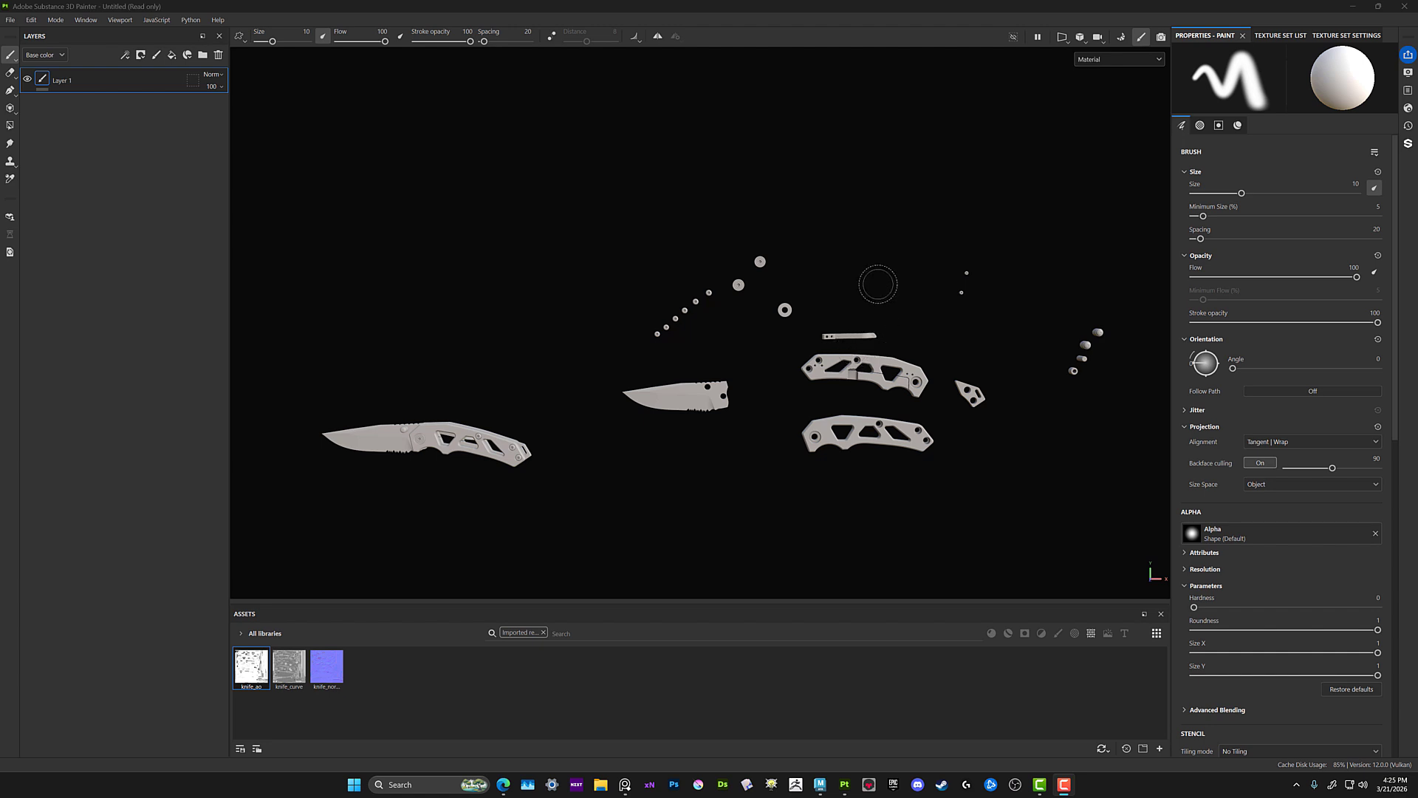
- Set the environment alignment to World in the display settings and check the lighting on the assembled knife from different angles
left_click(1408, 74)
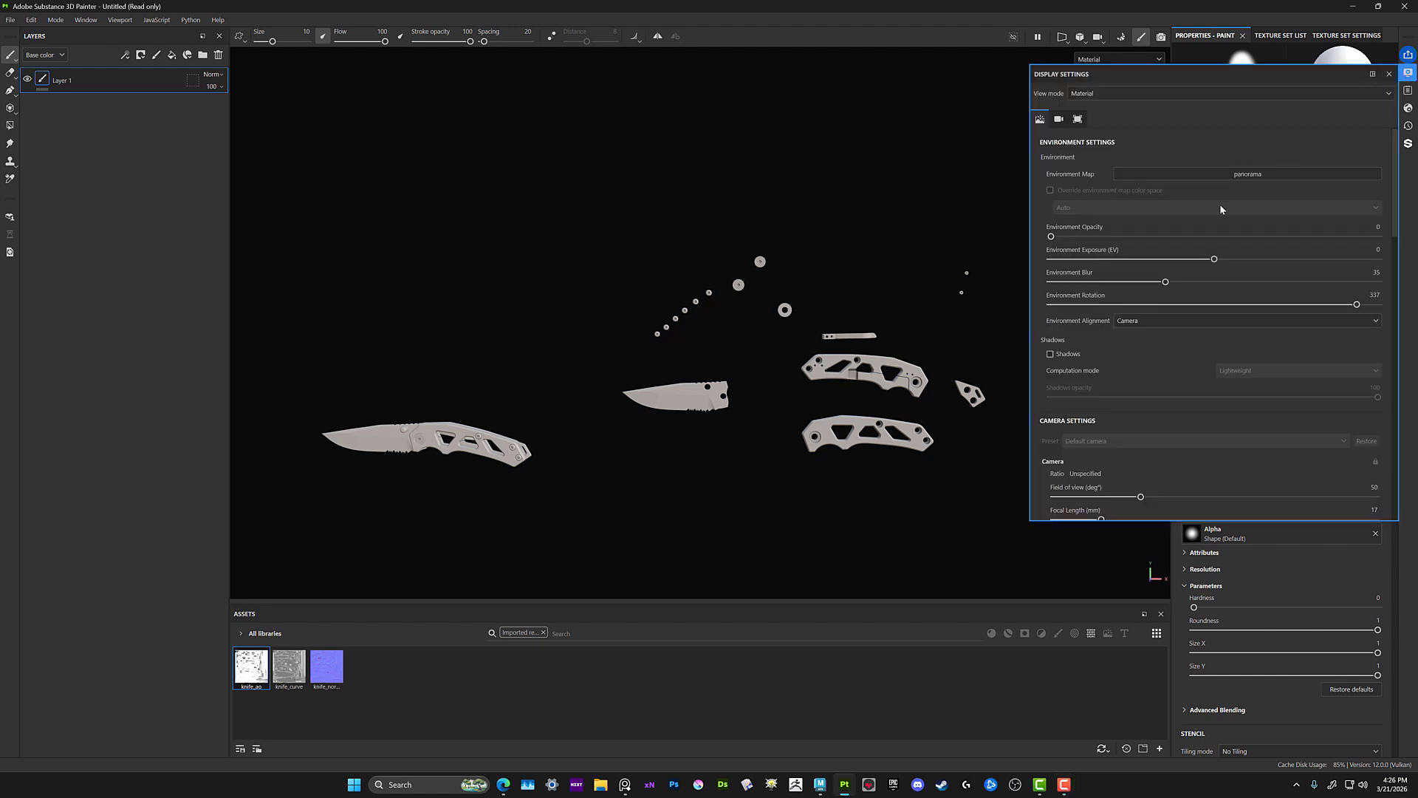
left_click(1155, 320)
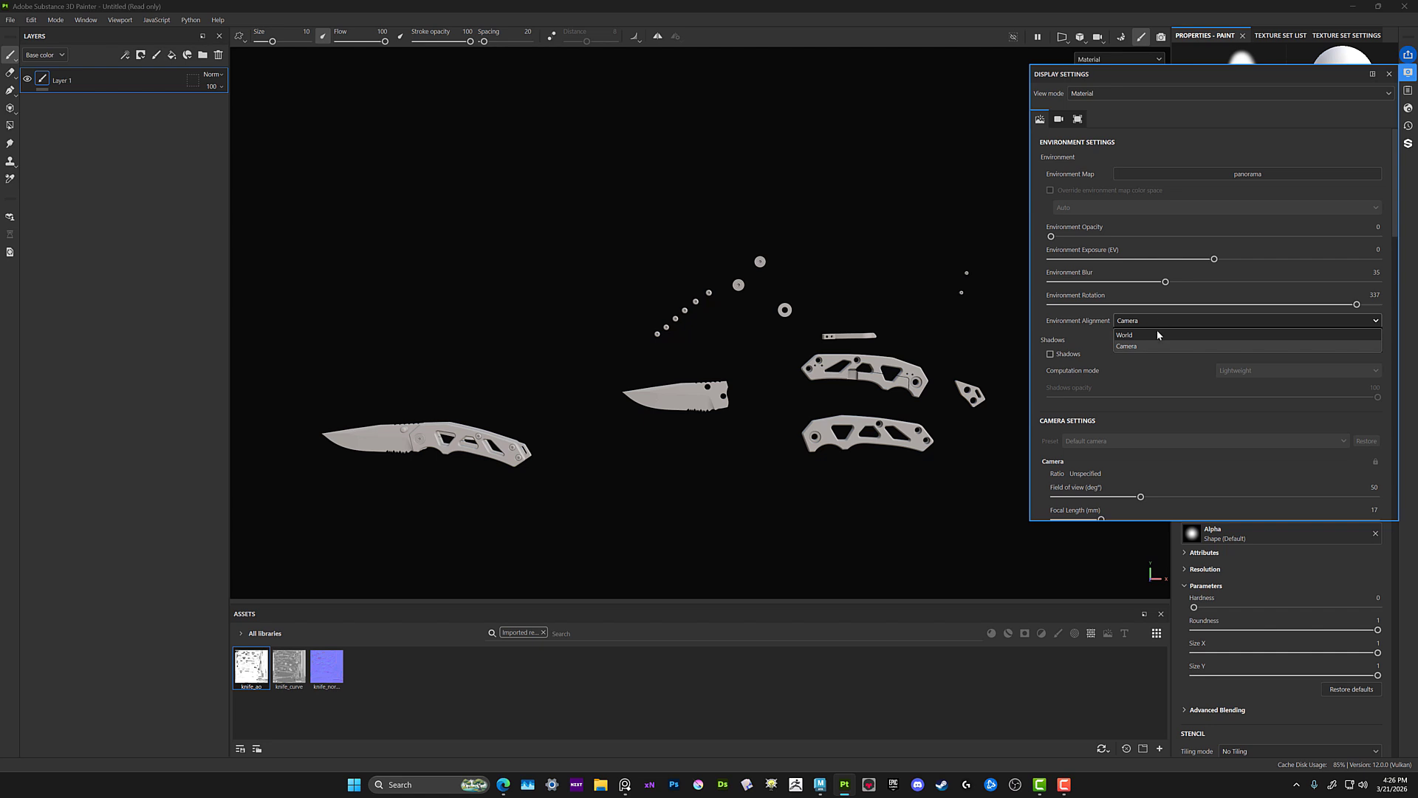
left_click(1156, 334)
middle_click_drag(594, 465, 801, 370, "alt")
middle_click_drag(586, 357, 810, 370, "alt")
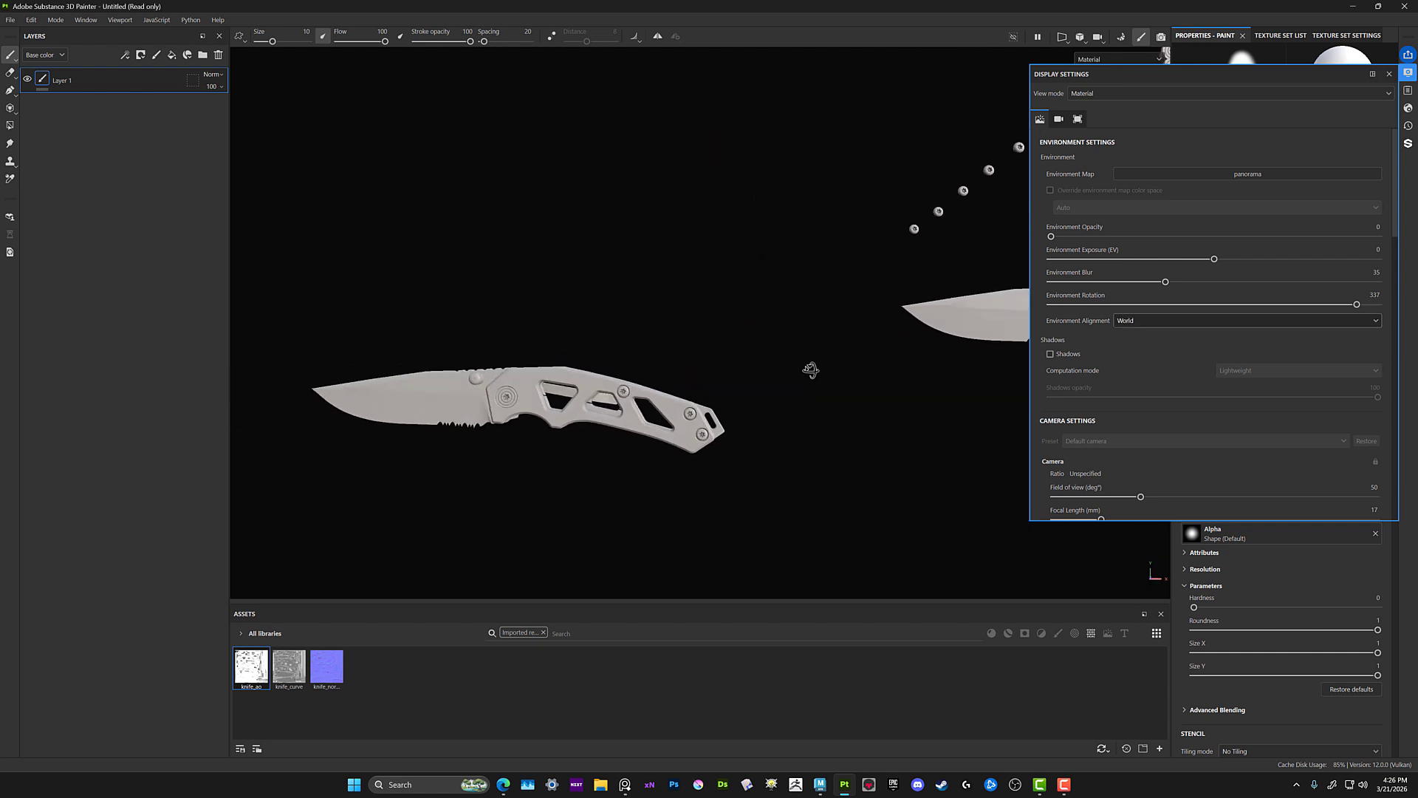
left_click_drag(810, 370, 819, 333, "alt")
right_click_drag(820, 369, 952, 405, "alt")
mouse_move(843, 393)
left_mouse_down("alt")
mouse_move(822, 400)
mouse_move(839, 396)
left_mouse_up("alt")
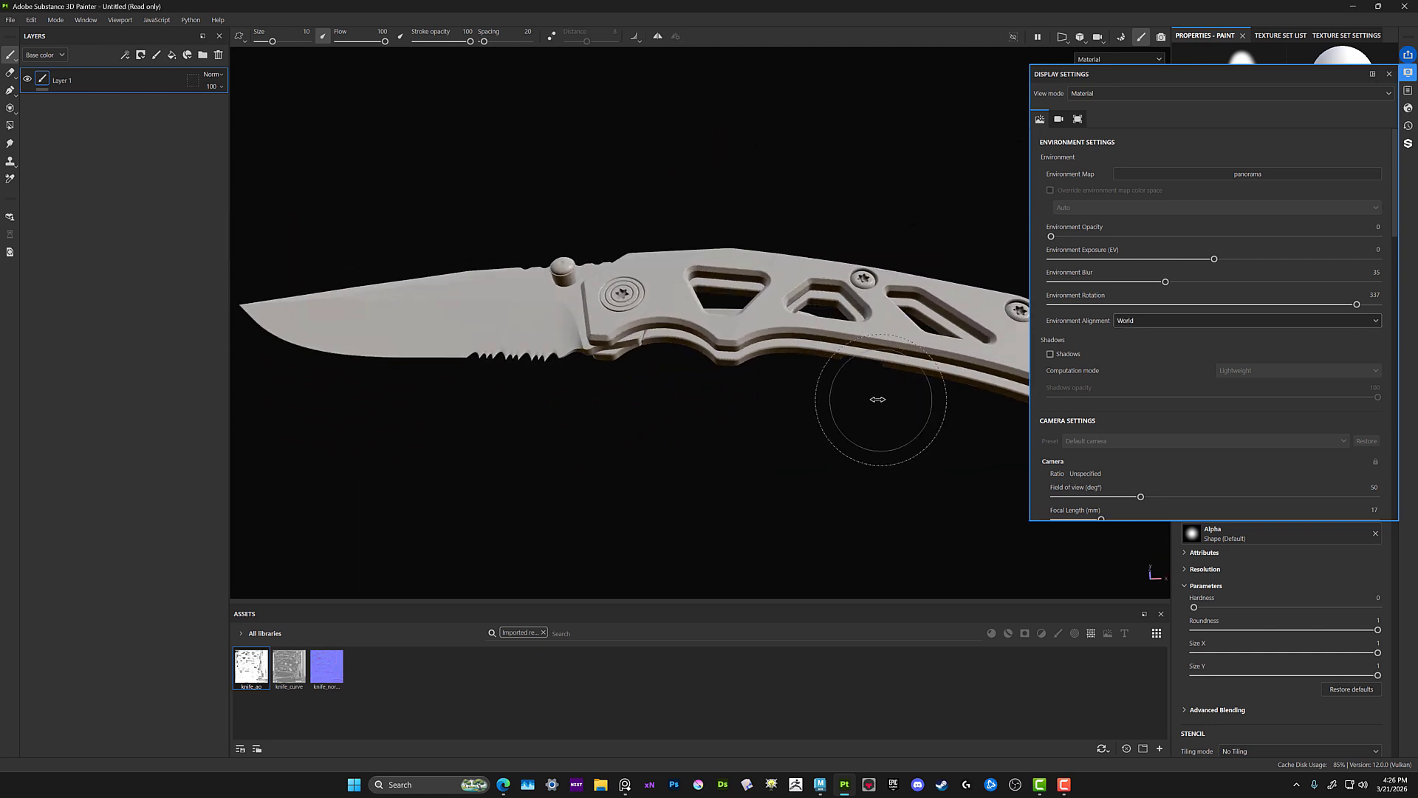
- Rotate the environment lighting around the knife to 358 and check how the shading responds
mouse_move(839, 401)
right_mouse_down("shift")
mouse_move(804, 402)
mouse_move(824, 408)
right_mouse_up("shift")
middle_click_drag(824, 409, 742, 475, "alt")
left_click_drag(741, 475, 742, 415, "alt")
mouse_move(741, 415)
right_mouse_down("shift")
mouse_move(762, 415)
mouse_move(741, 406)
right_mouse_up("shift")
left_click_drag(741, 406, 706, 450, "alt")
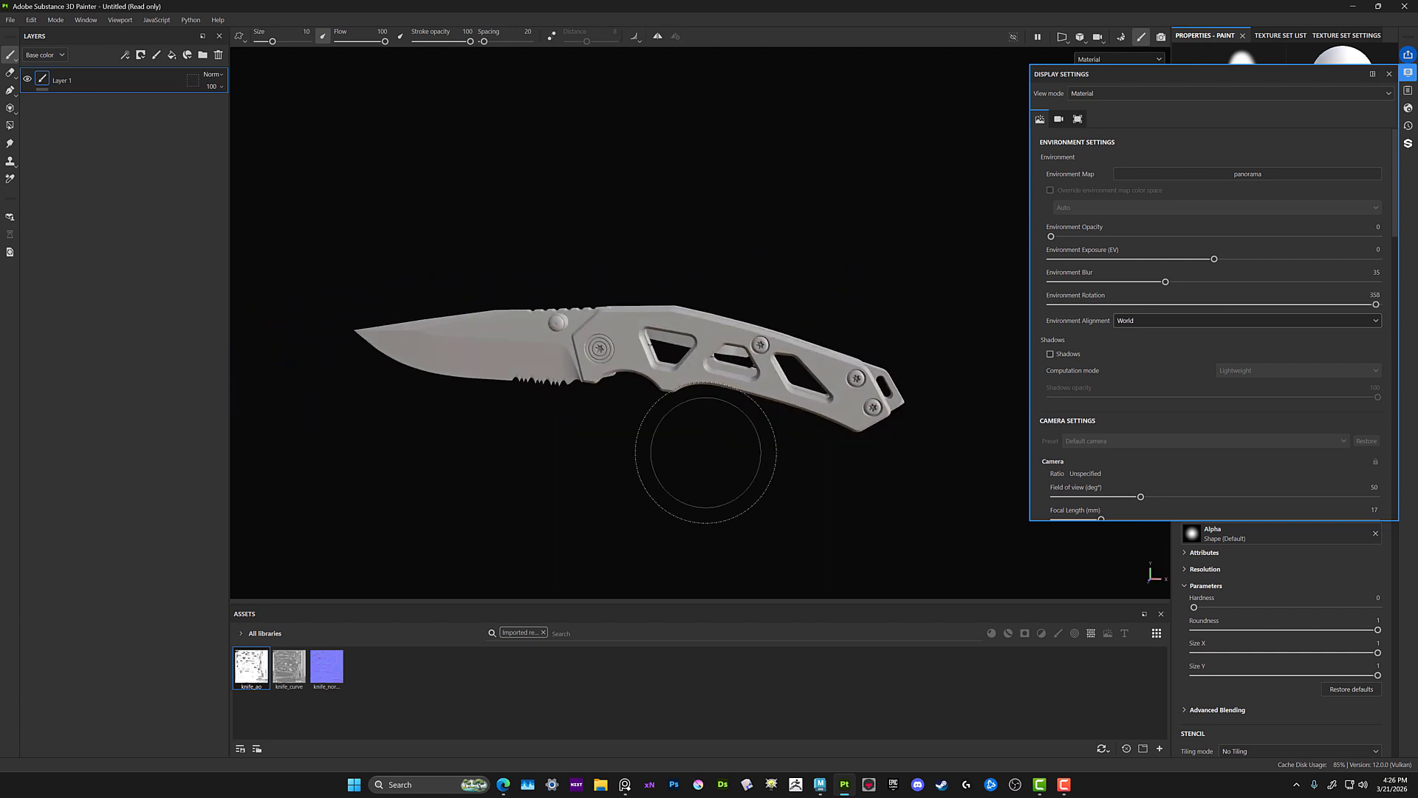
right_click_drag(706, 450, 697, 422, "alt")
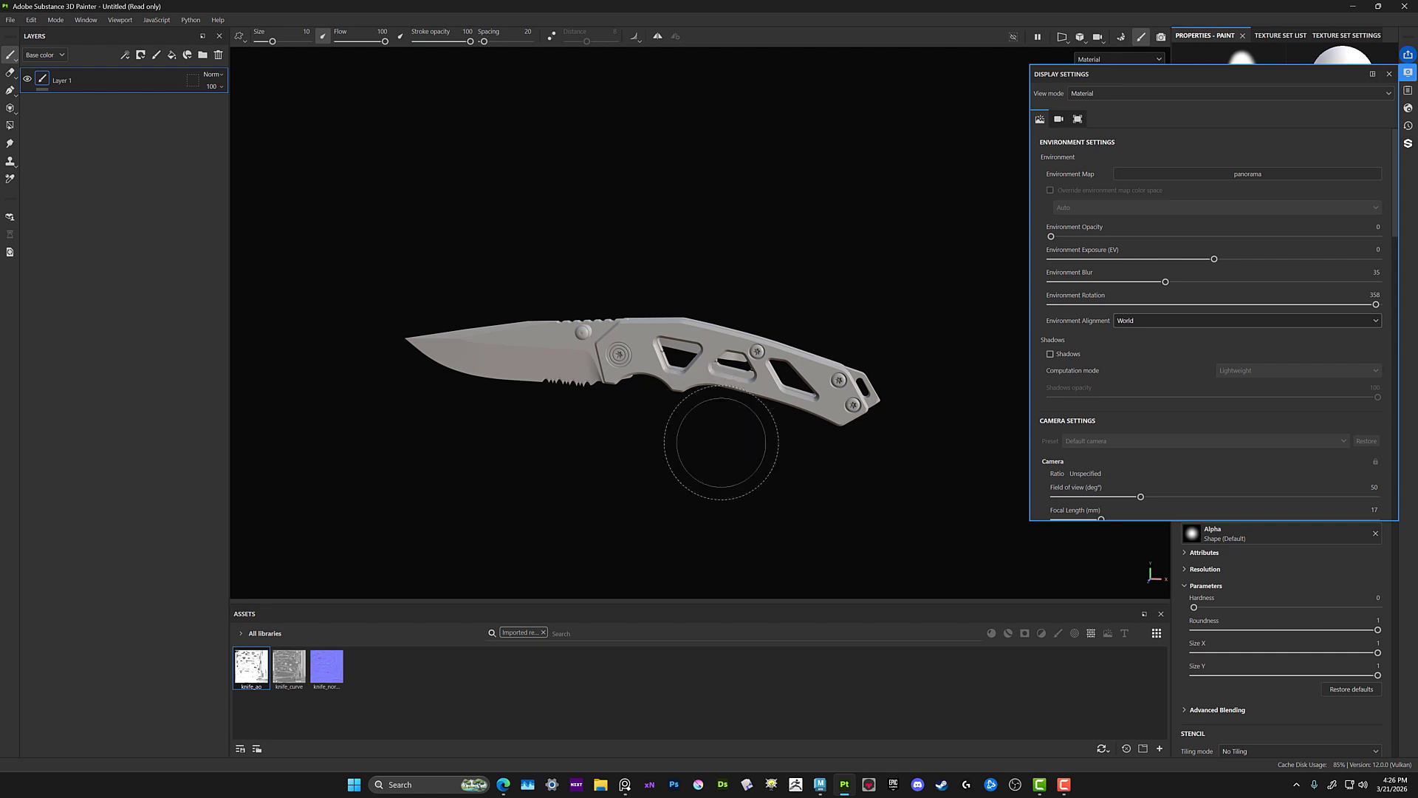
- Set the environment alignment to Camera and rotate the environment lighting to 199
left_click(1174, 320)
left_click(1161, 344)
left_click_drag(865, 353, 855, 336, "alt")
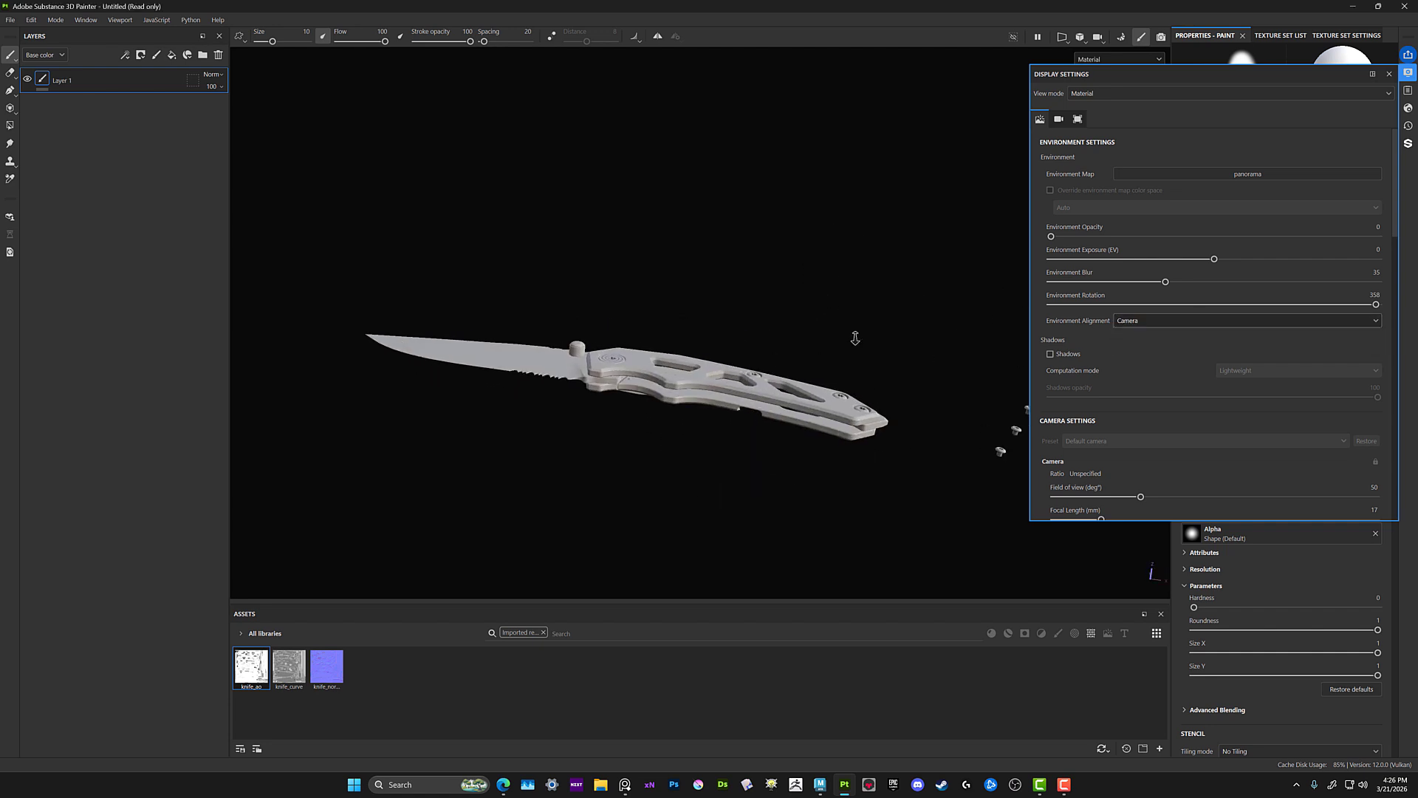
right_click_drag(855, 335, 890, 356, "alt")
right_click_drag(889, 356, 738, 361, "shift")
left_click_drag(739, 362, 765, 405, "alt")
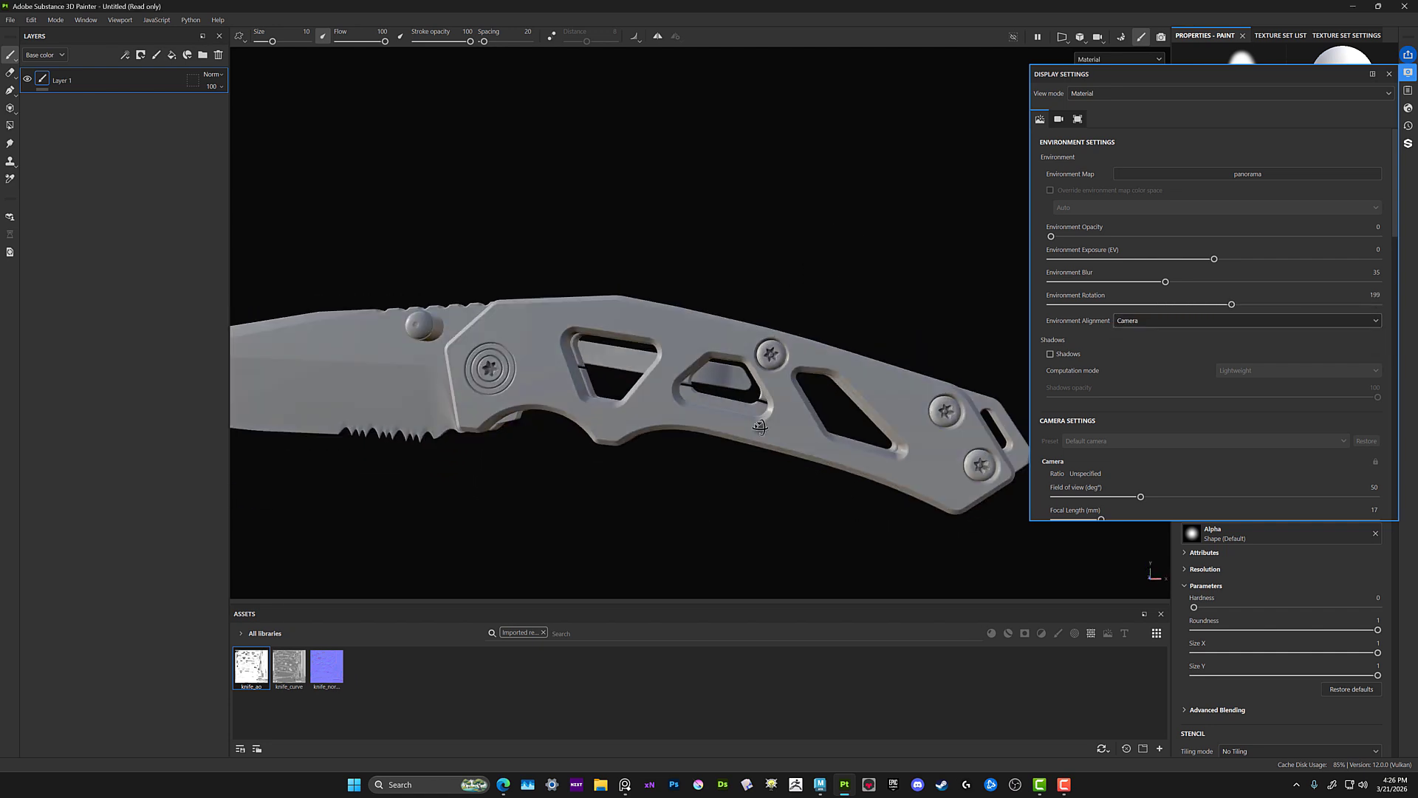
right_click_drag(765, 404, 764, 313, "alt")
mouse_move(764, 314)
middle_mouse_down("alt")
mouse_move(747, 298)
mouse_move(758, 303)
middle_mouse_up("alt")
right_click_drag(757, 303, 783, 334, "alt")
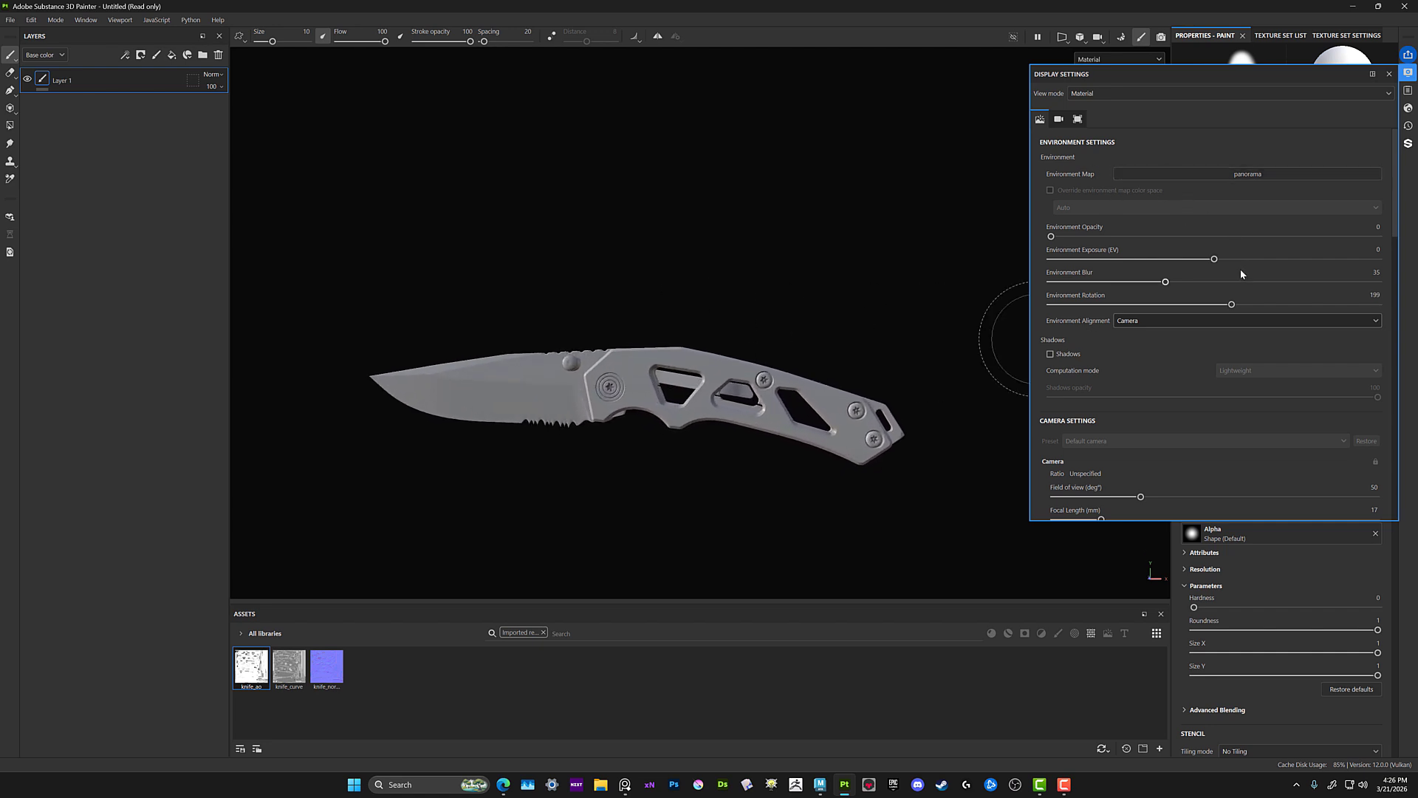
- Try the Linear tone mapping function in the camera settings and compare the knife's appearance
scroll(1226, 306, "down", 8)
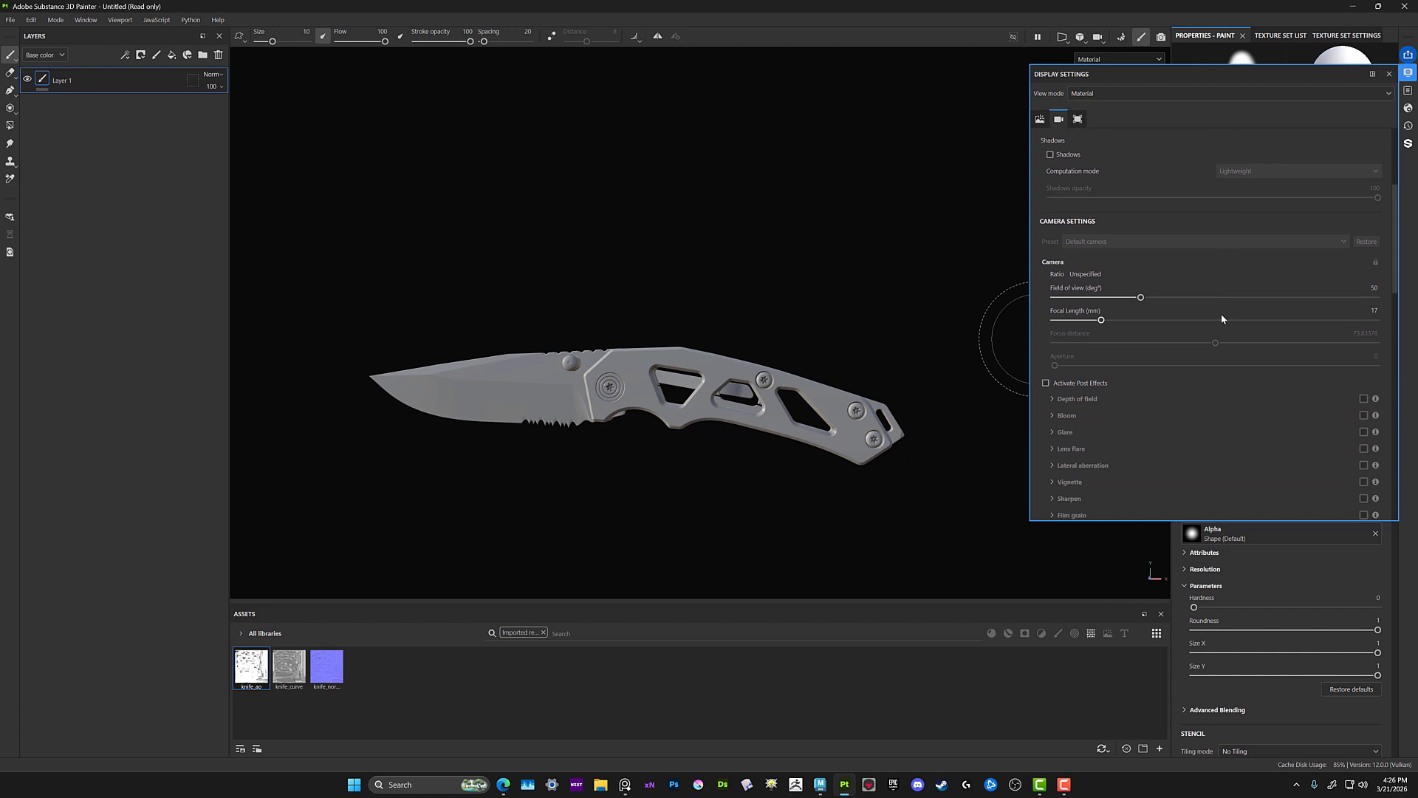
scroll(1189, 326, "down", 7)
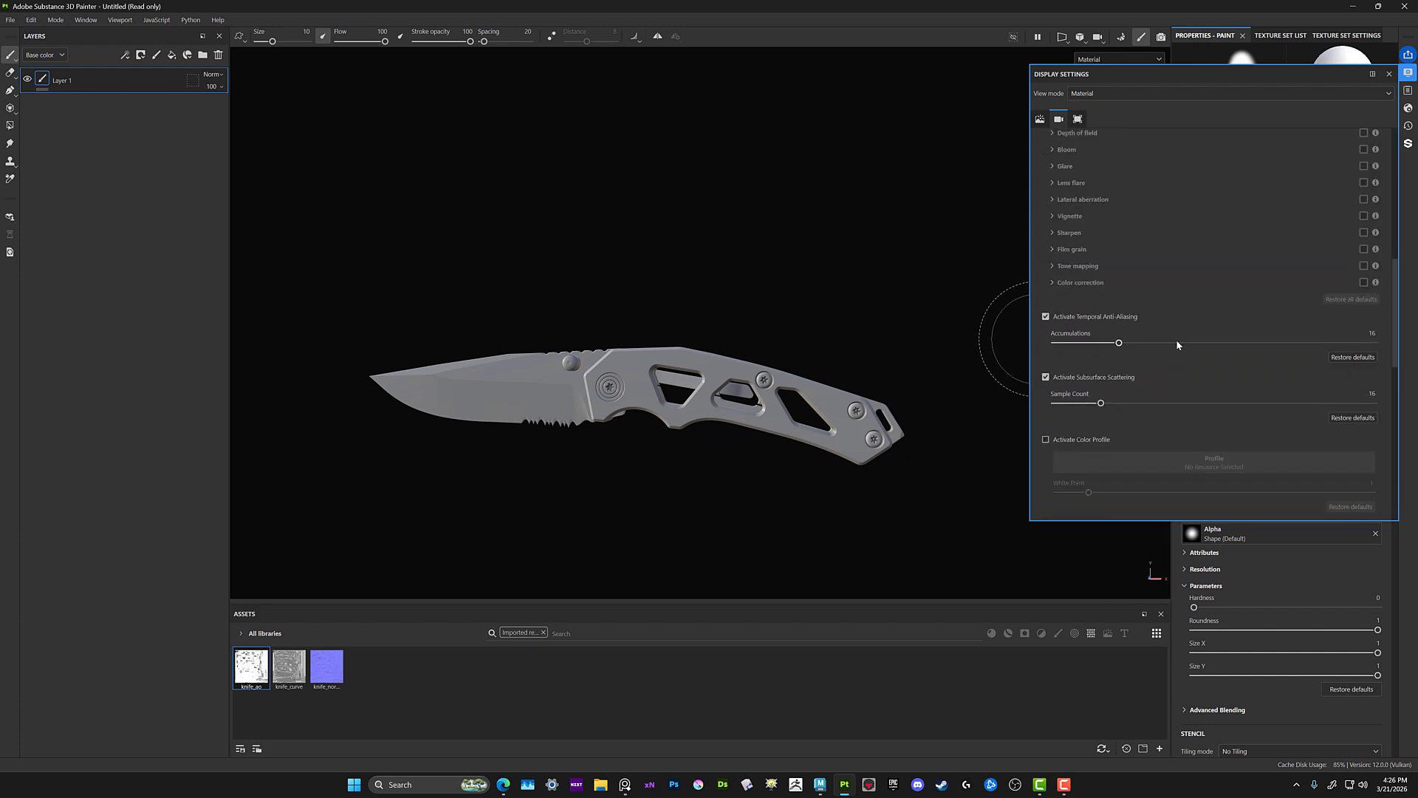
scroll(1205, 436, "up", 2)
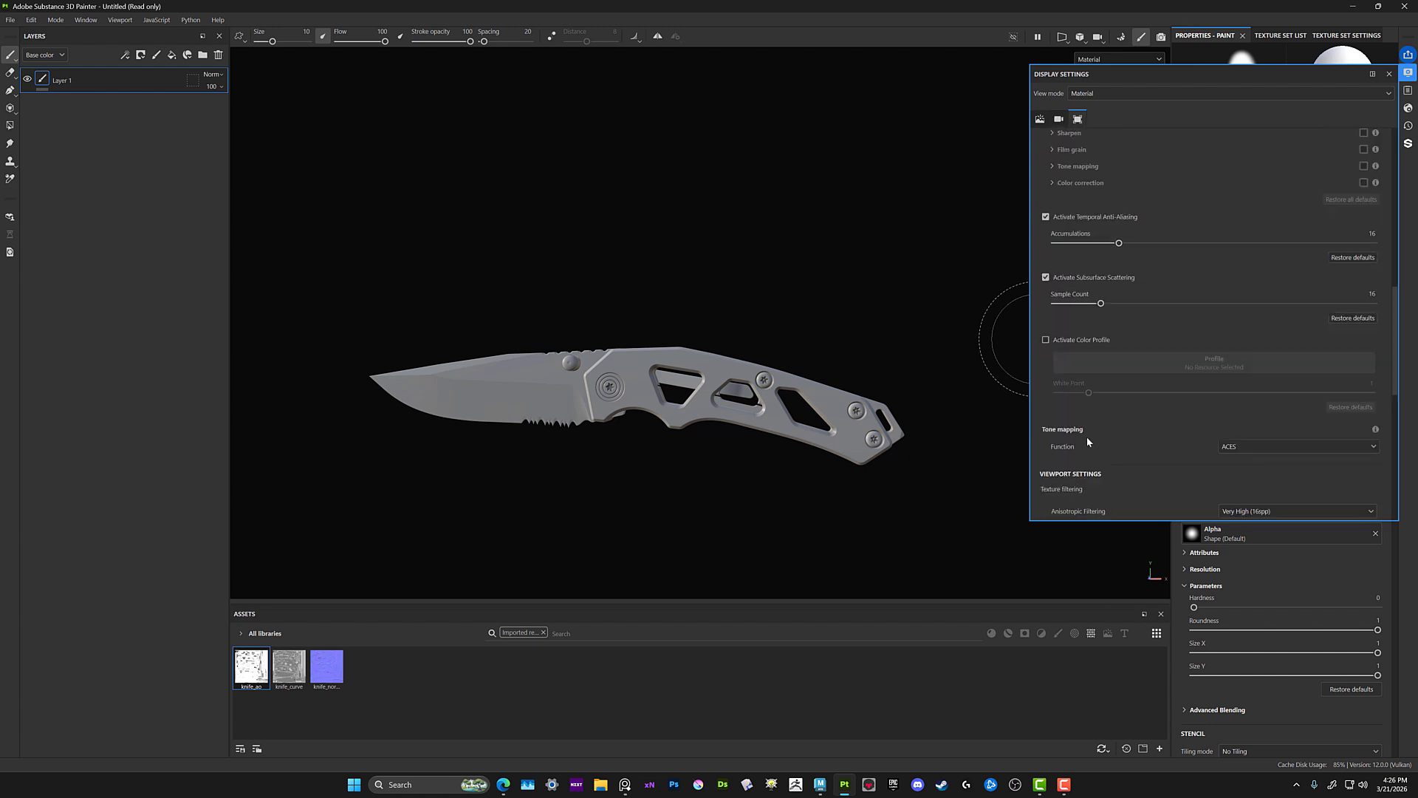
left_click(1262, 447)
left_click(1263, 471)
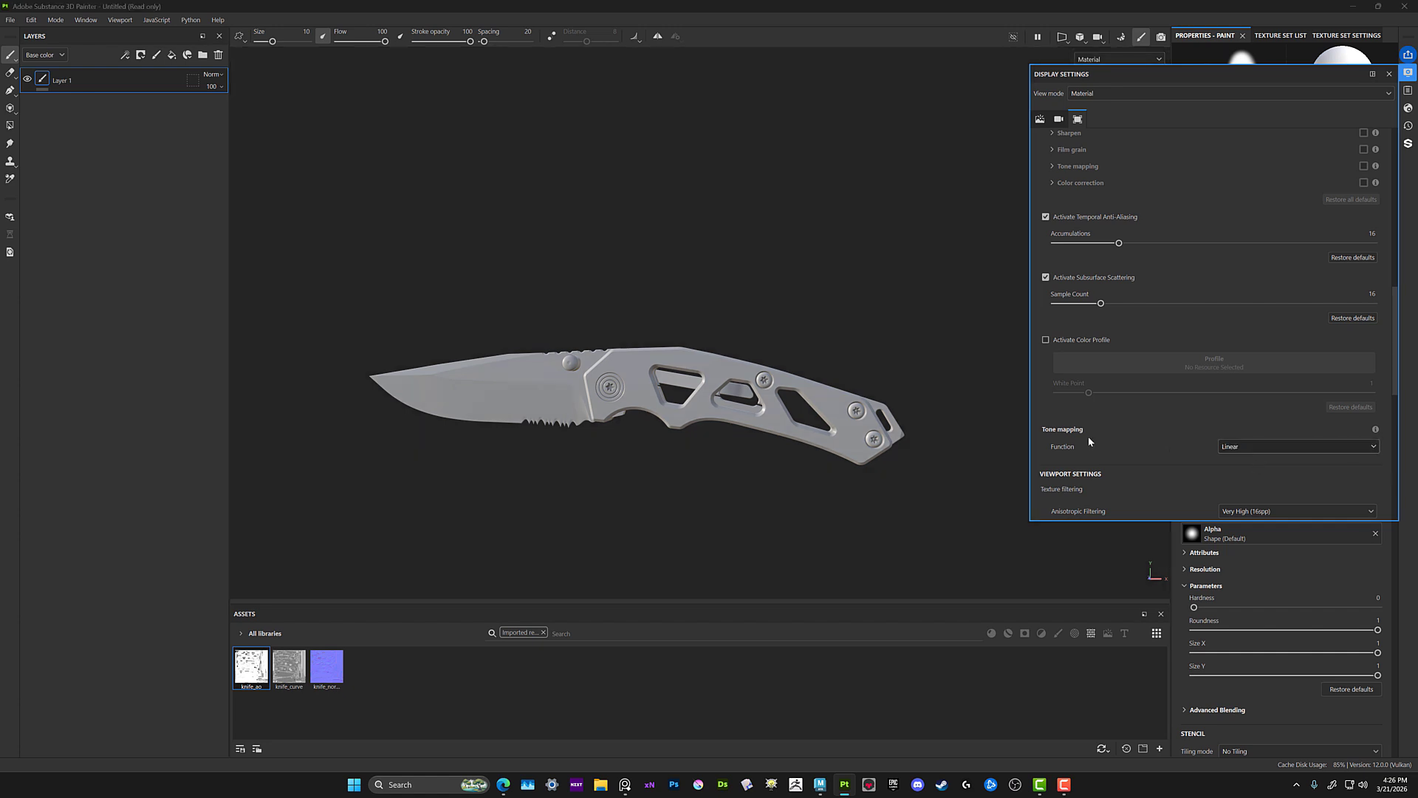
scroll(838, 362, "up", 2)
scroll(837, 361, "down", 2)
scroll(926, 355, "down", 1)
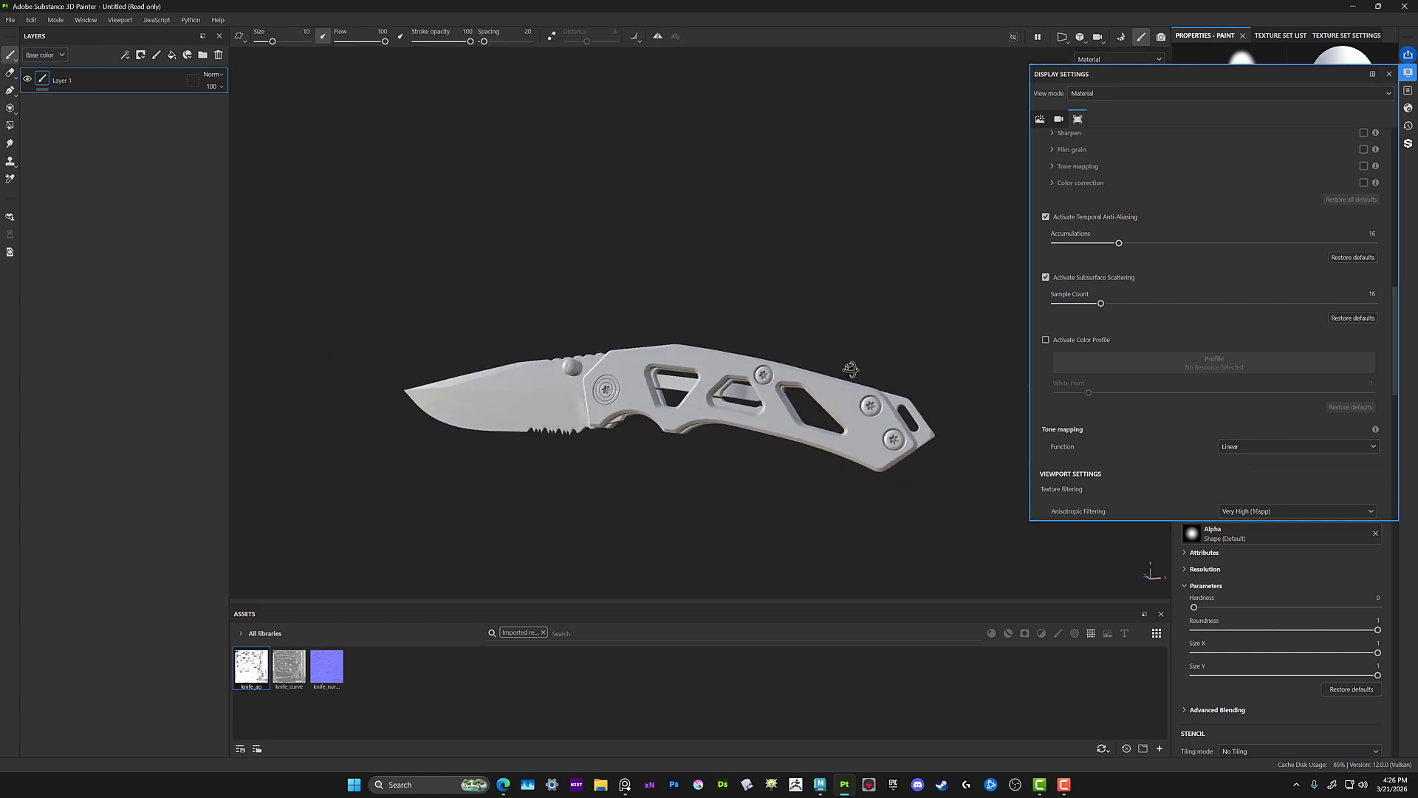
- Set the tone mapping function to ACES and anisotropic filtering to Very High (16spp)
left_click(1271, 447)
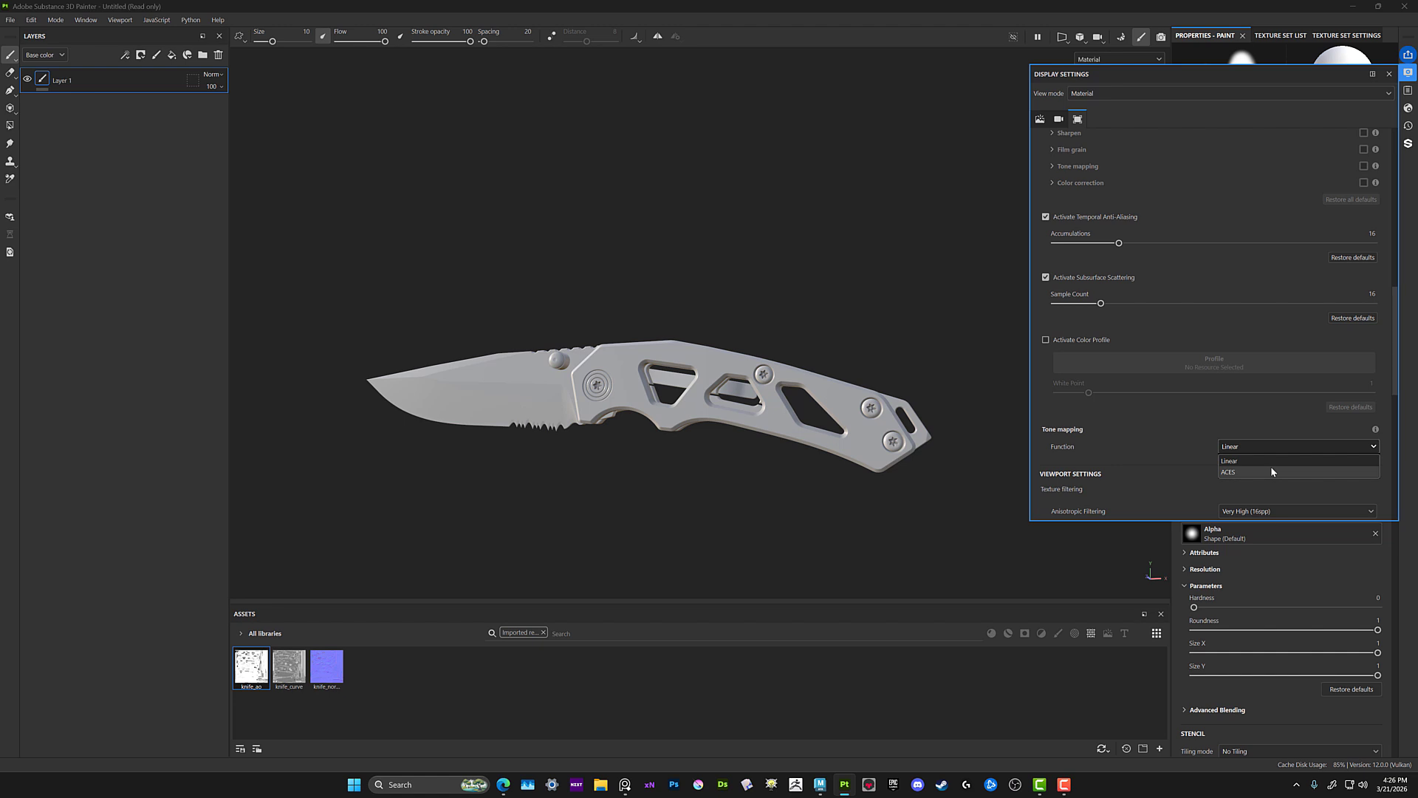
left_click(1271, 471)
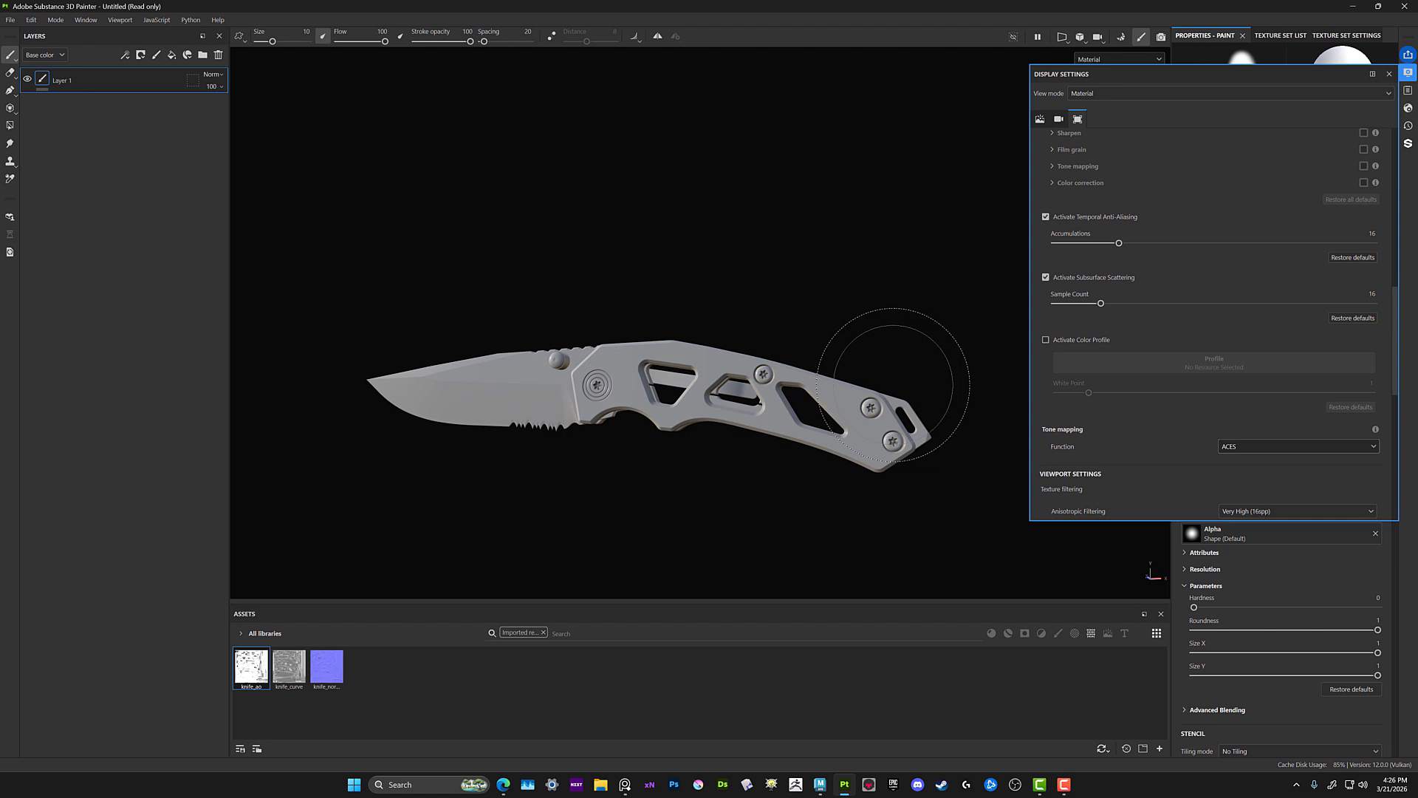
scroll(1141, 446, "down", 3)
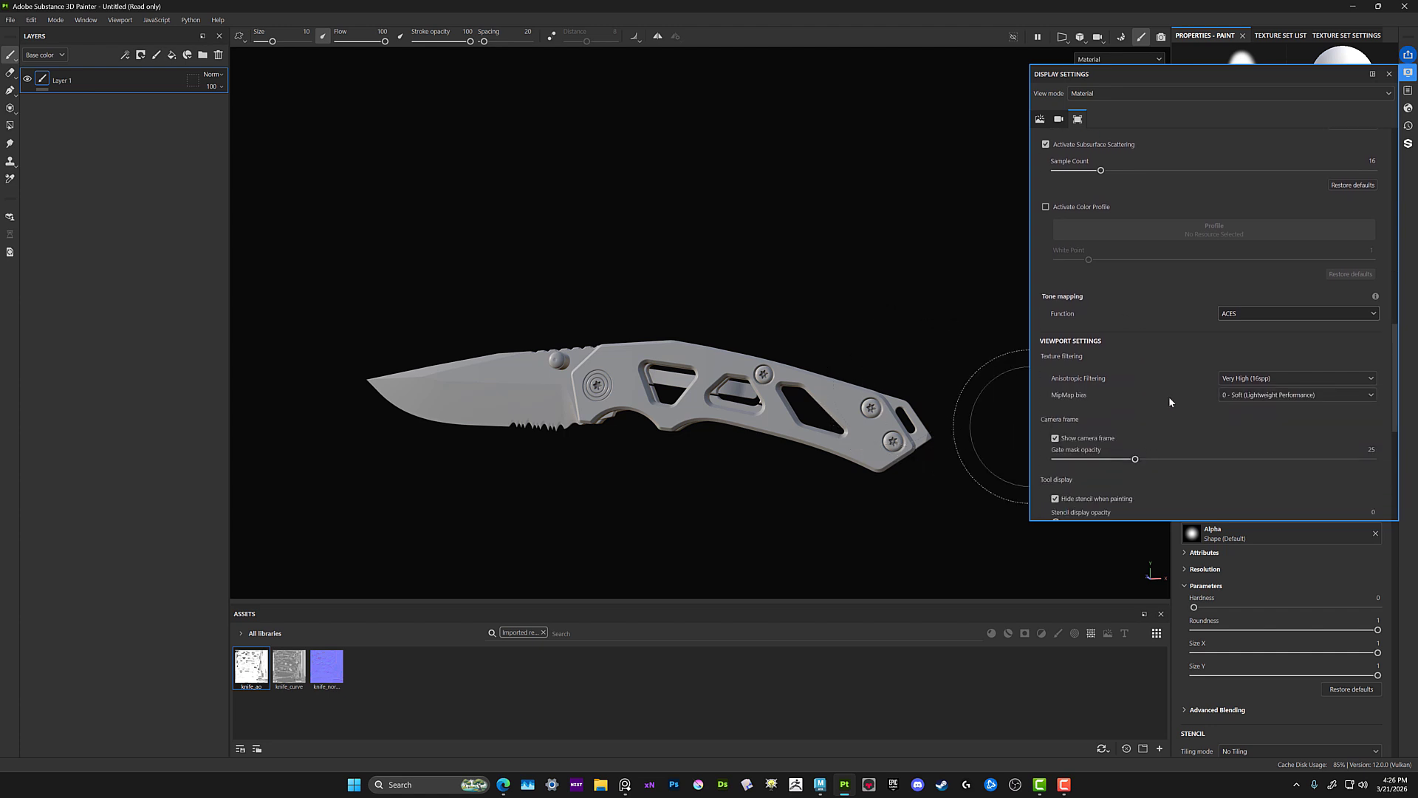
left_click(1252, 380)
left_click(1261, 440)
scroll(1140, 434, "down", 3)
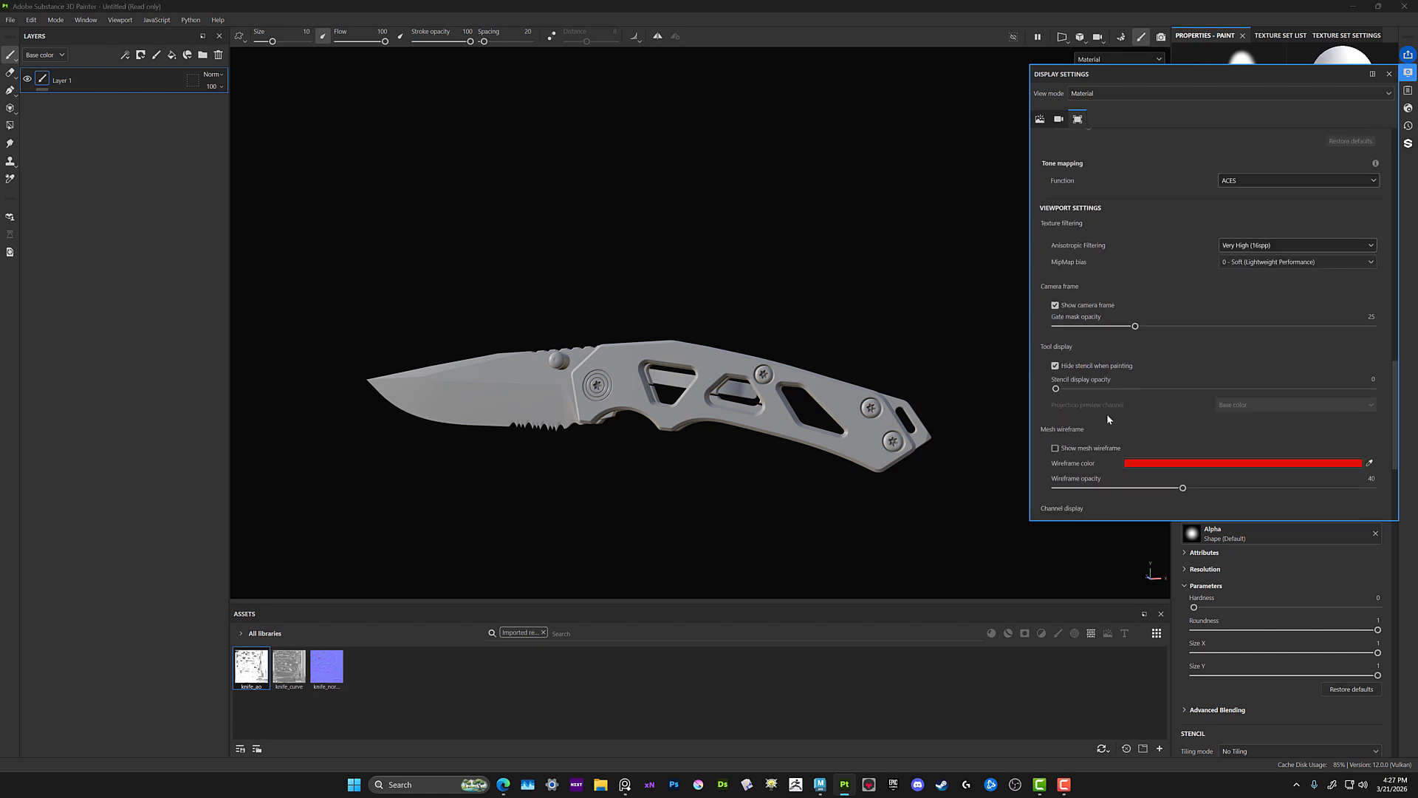
- Set the stencil display opacity to 0, check the remaining viewport settings and close the display settings
left_click_drag(1059, 393, 1012, 399)
right_click_drag(836, 316, 834, 304, "alt")
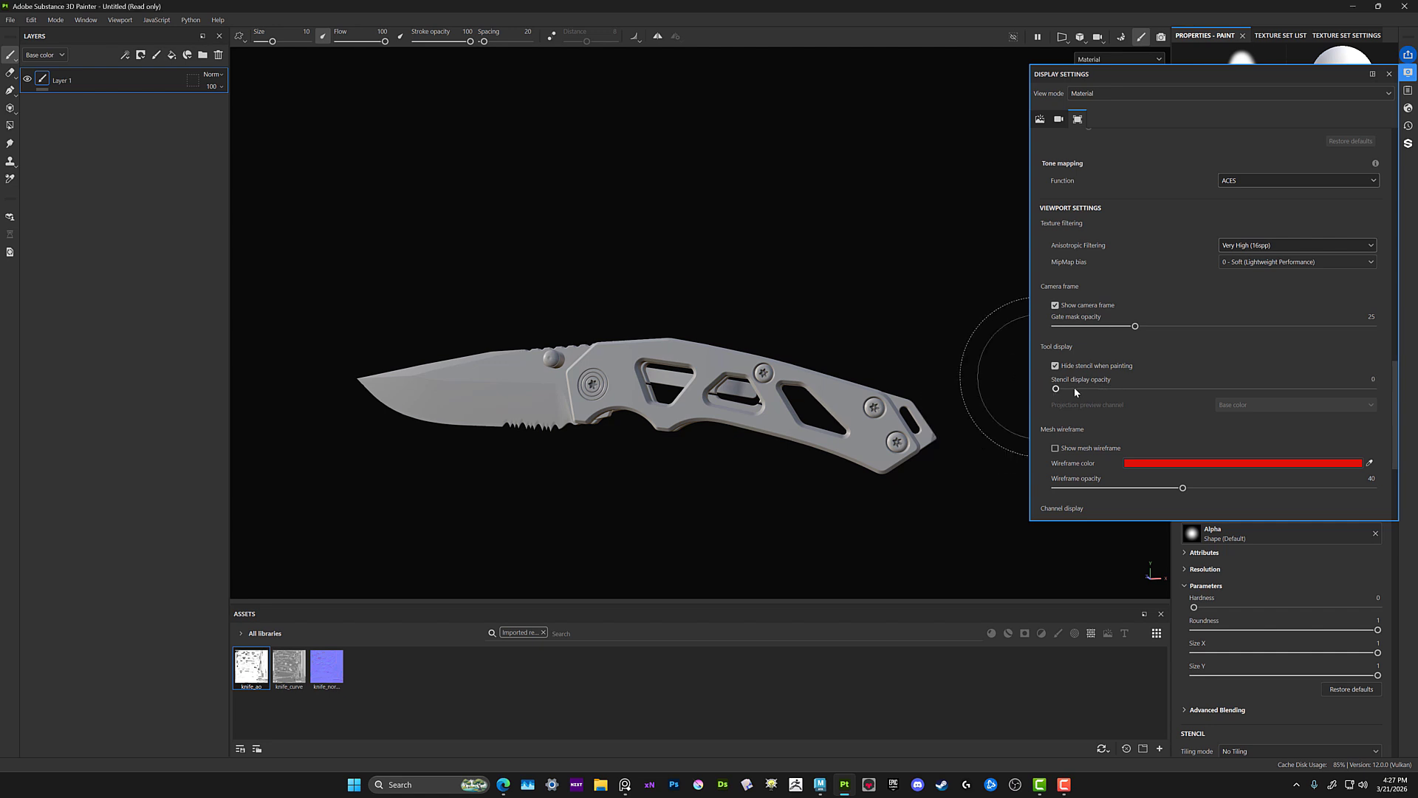
scroll(1108, 406, "down", 3)
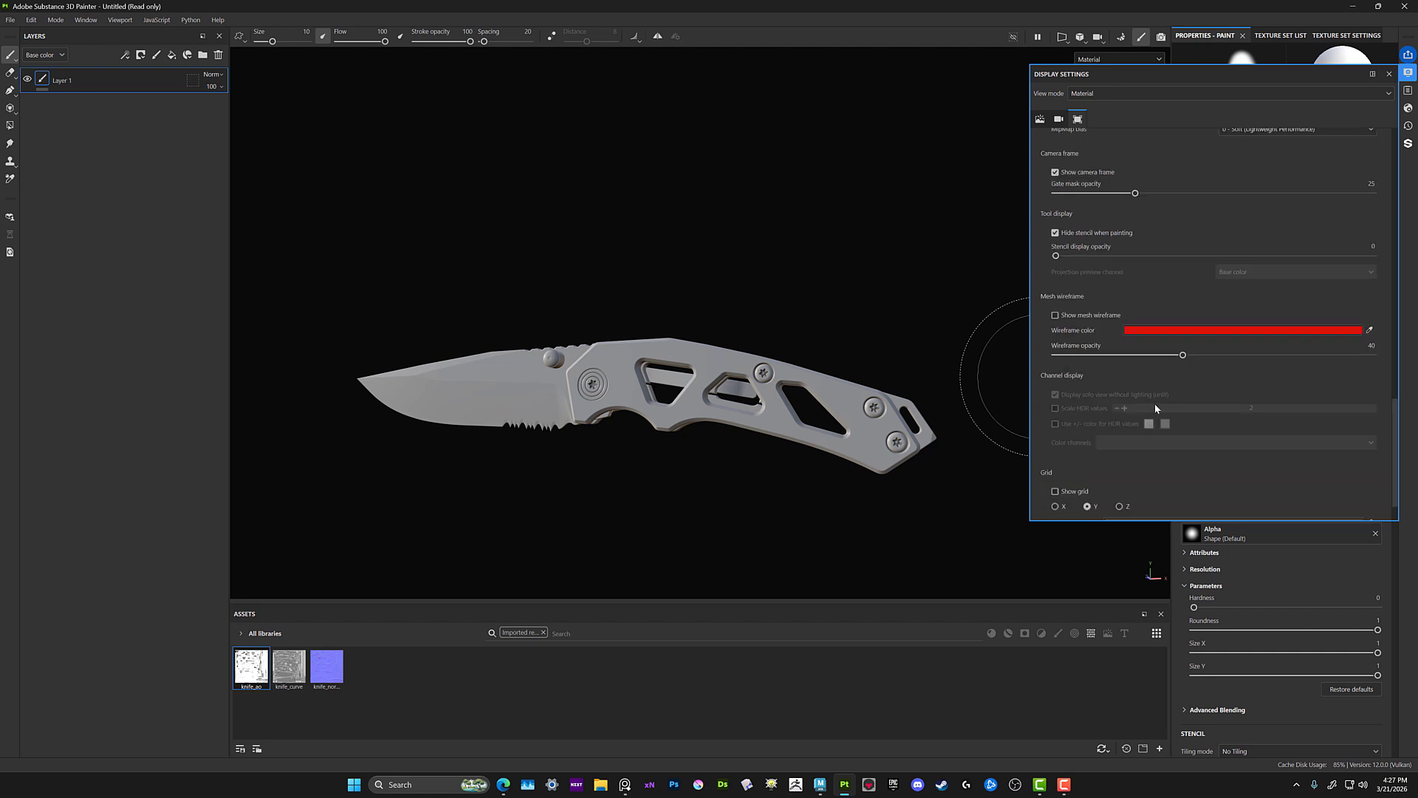
scroll(1182, 458, "up", 5)
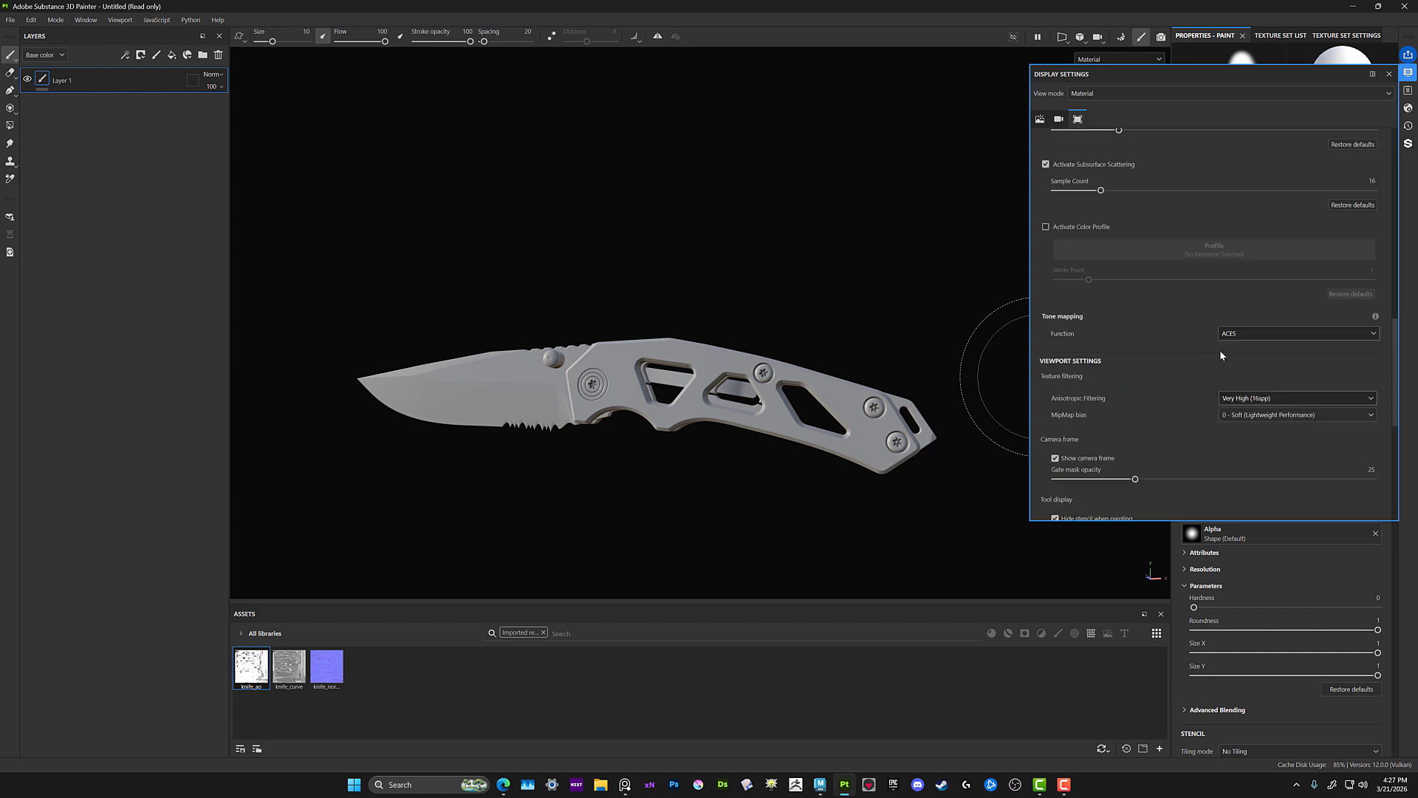
left_click(1389, 74)
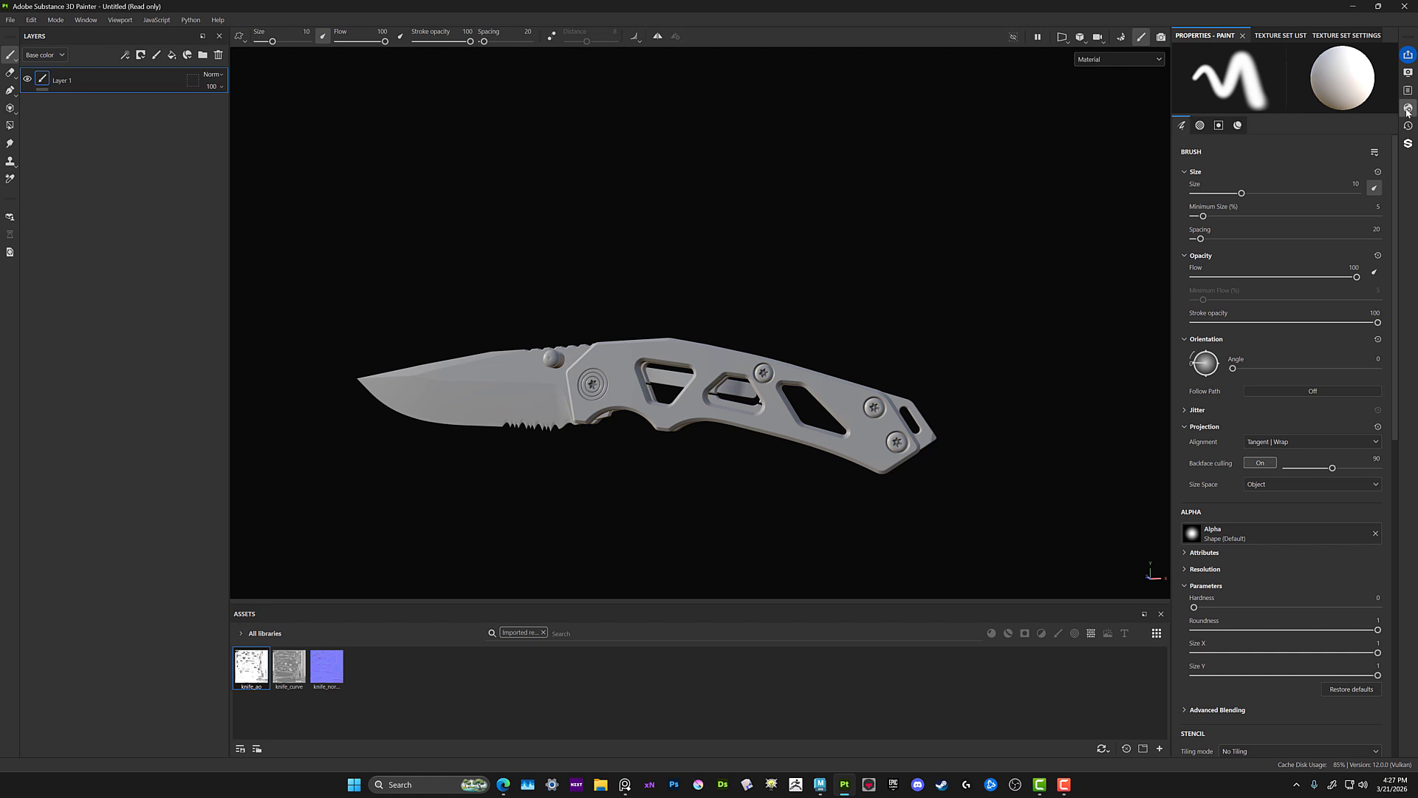
- Set the shader's specular quality to Ultra (256 spp), then review its displacement and tessellation settings and close the shader settings
left_click(1407, 108)
scroll(1303, 260, "up", 5)
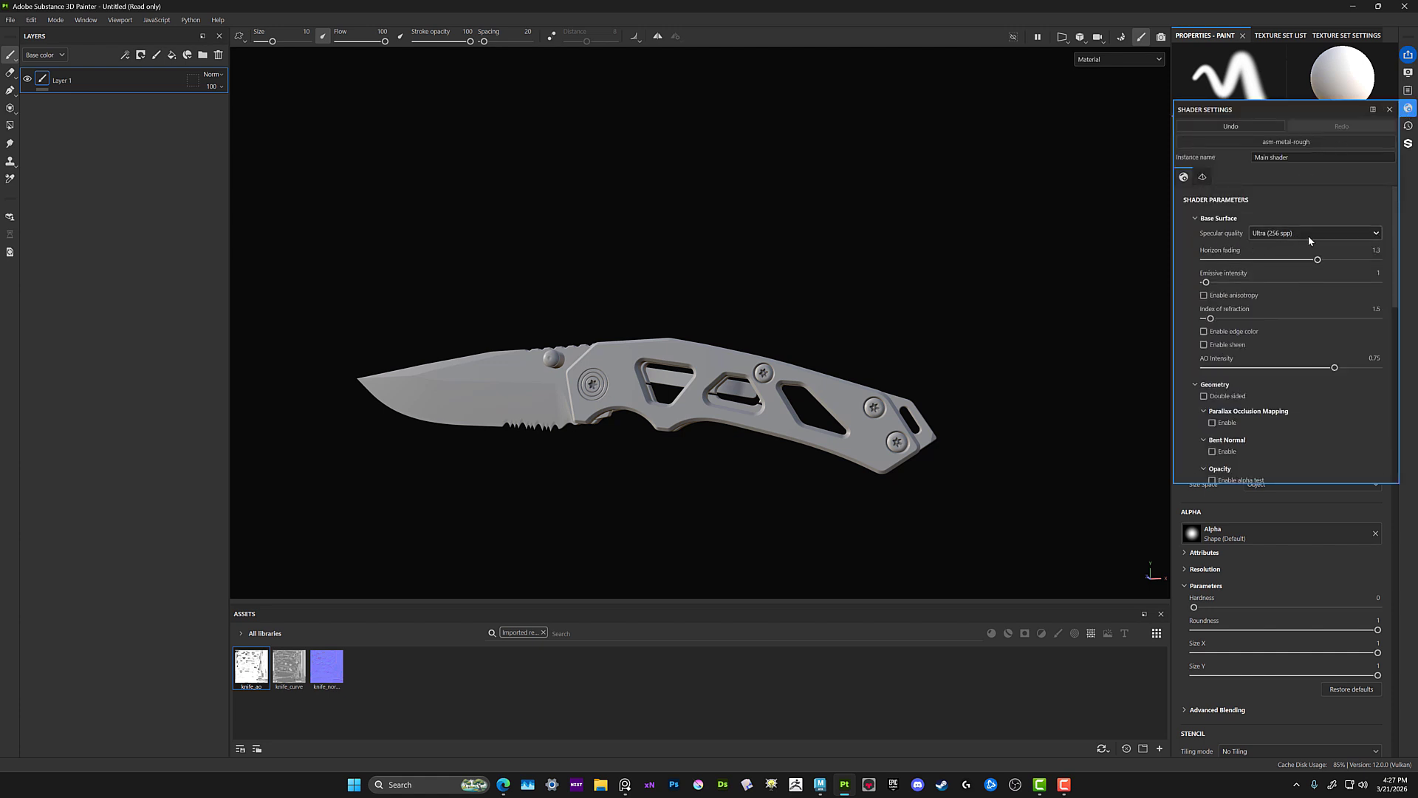
left_click(1295, 233)
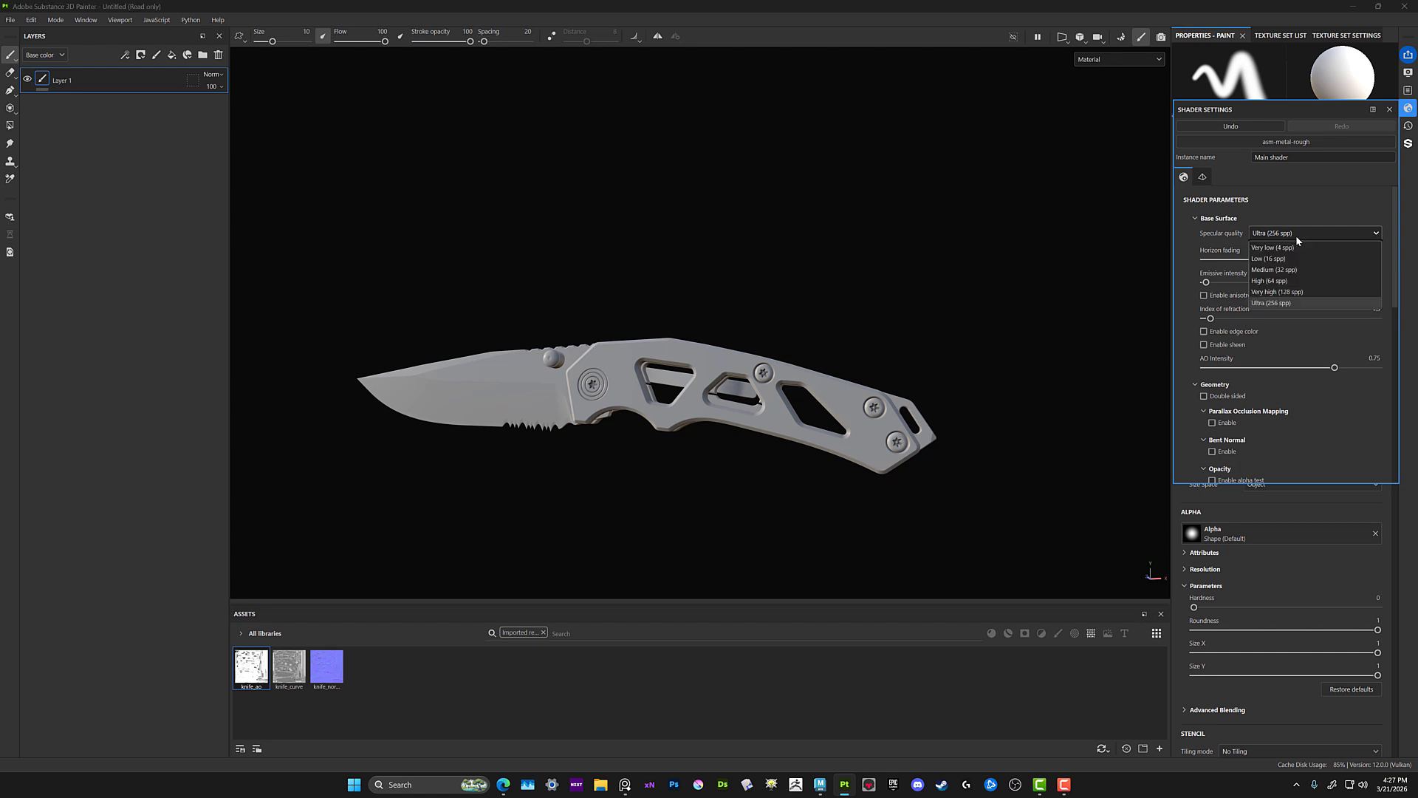
left_click(1293, 305)
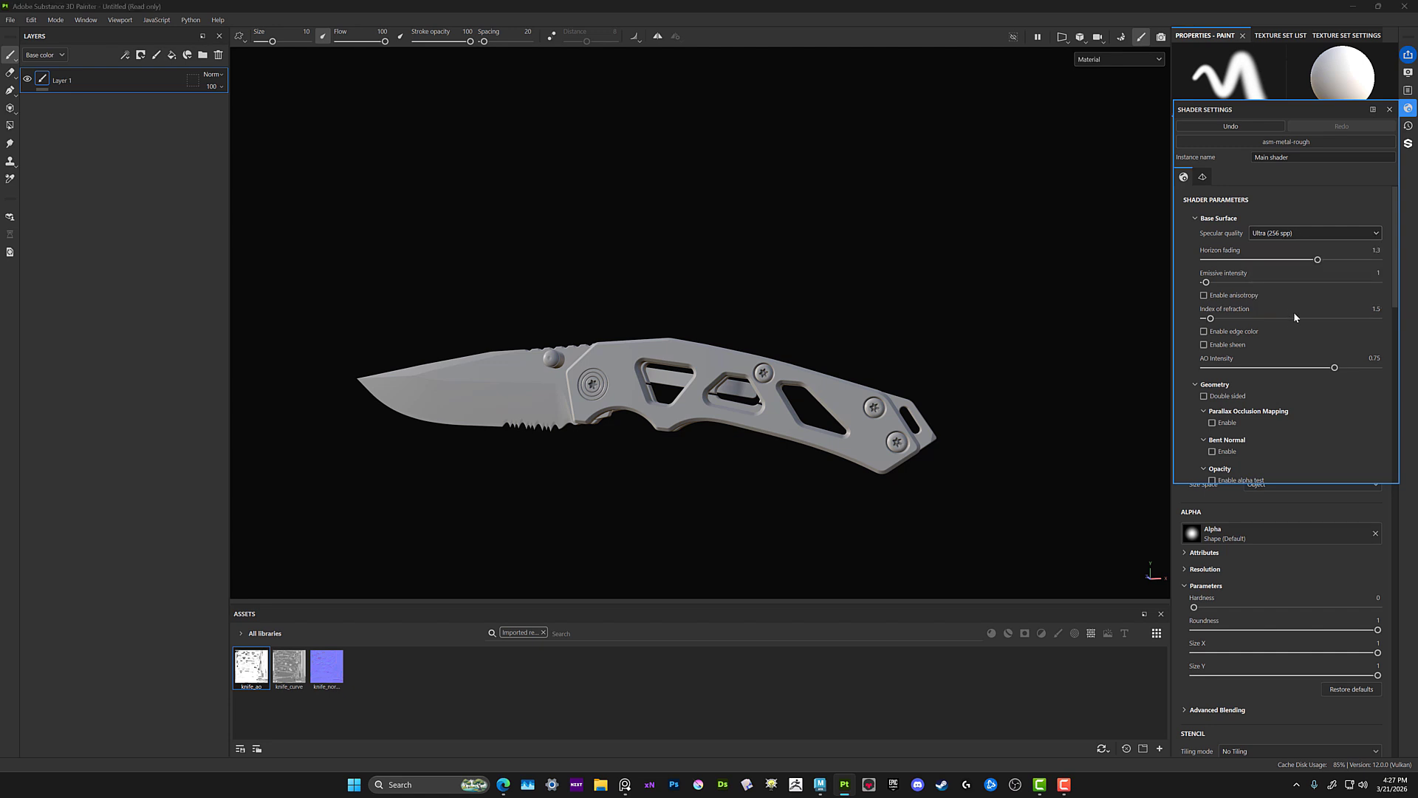
scroll(1293, 317, "down", 5)
scroll(1294, 337, "down", 2)
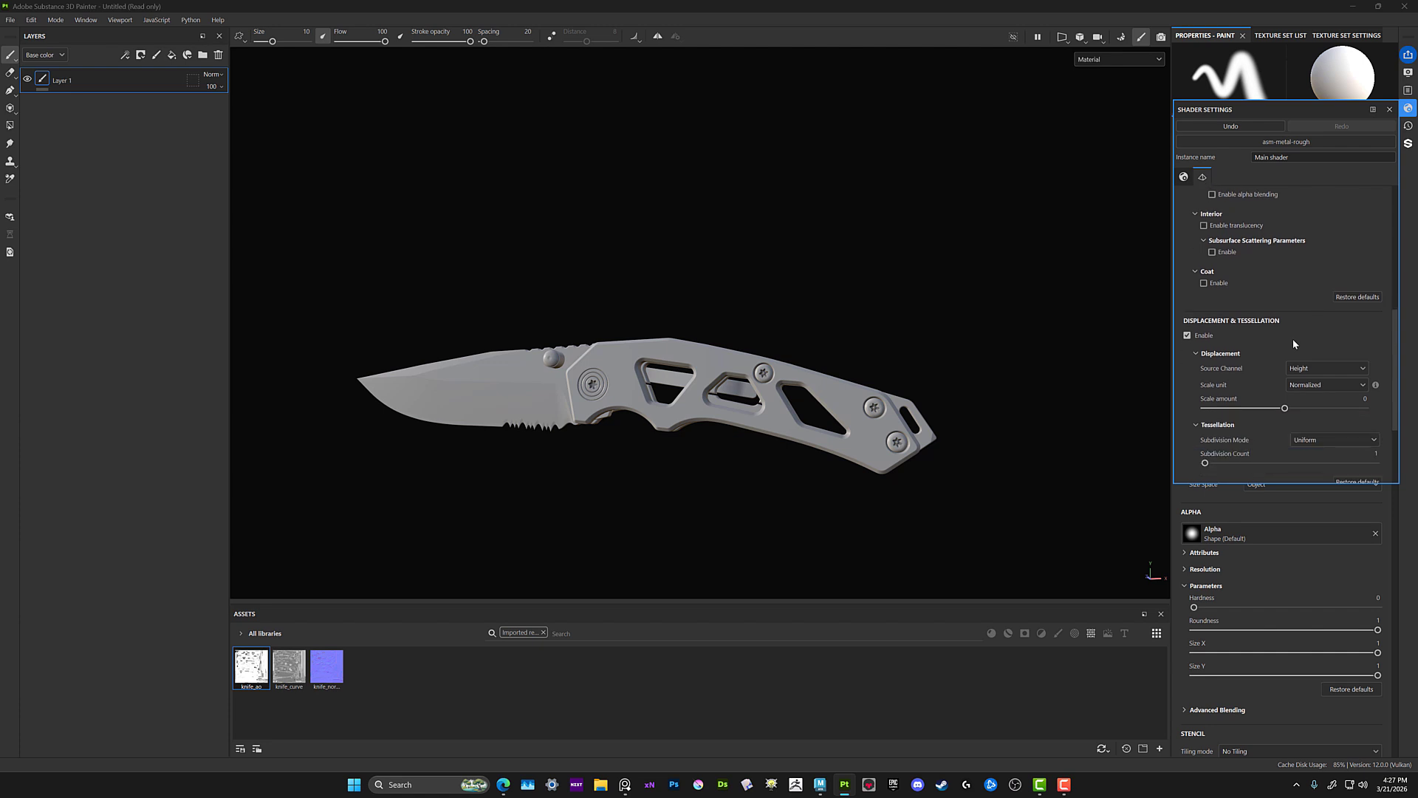
scroll(1286, 326, "up", 4)
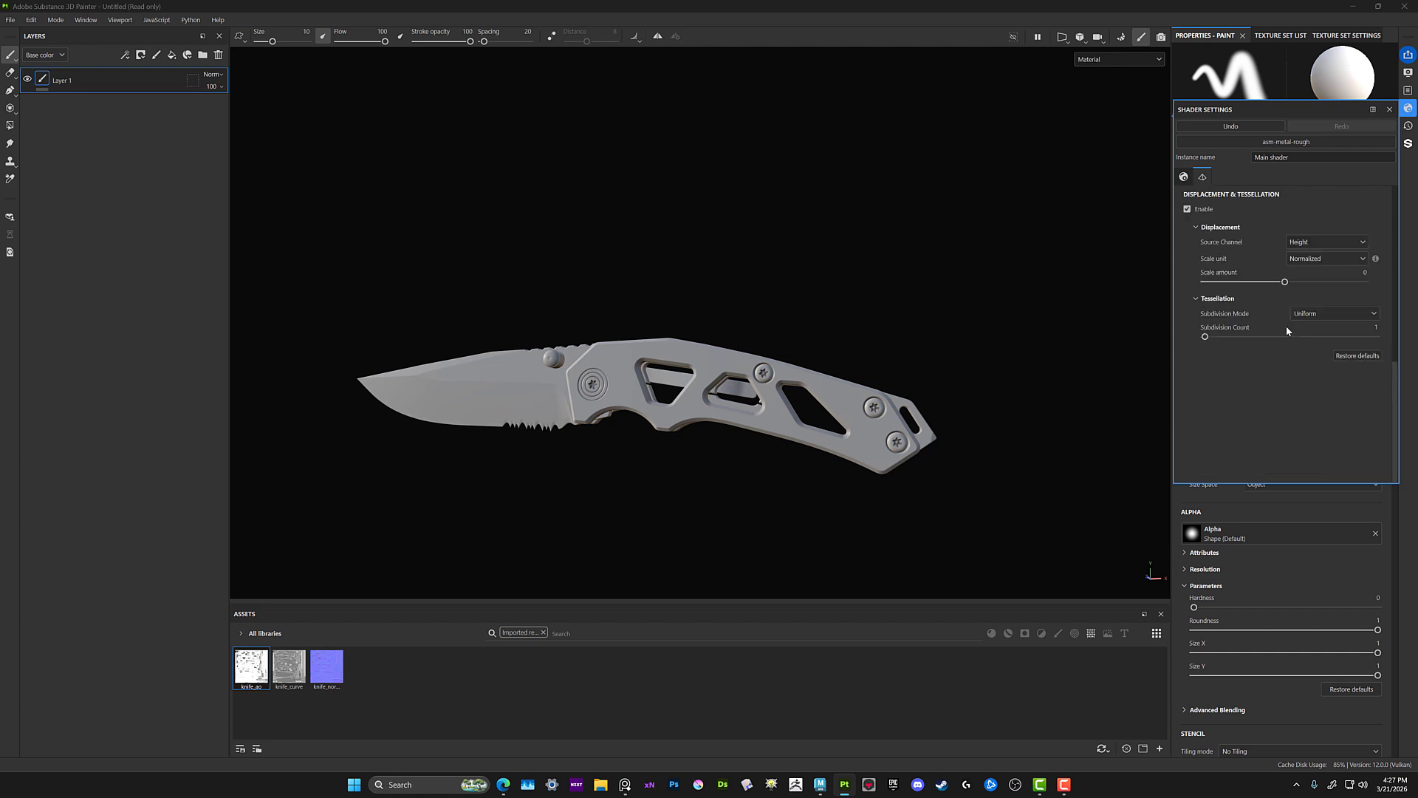
left_click(1389, 109)
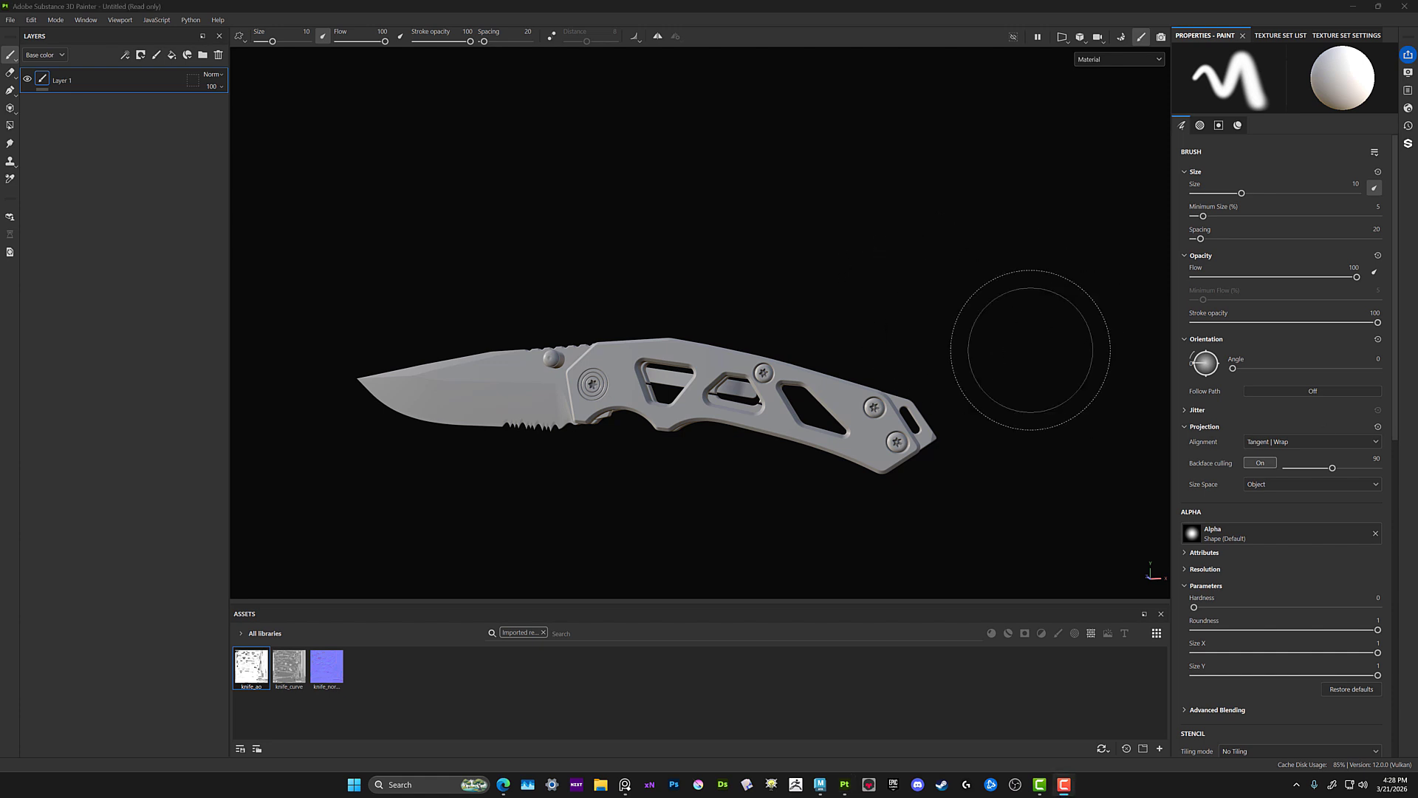
- Switch to mesh map baking and include the Normal, Ambient occlusion and Curvature maps in the bake
left_click(1120, 37)
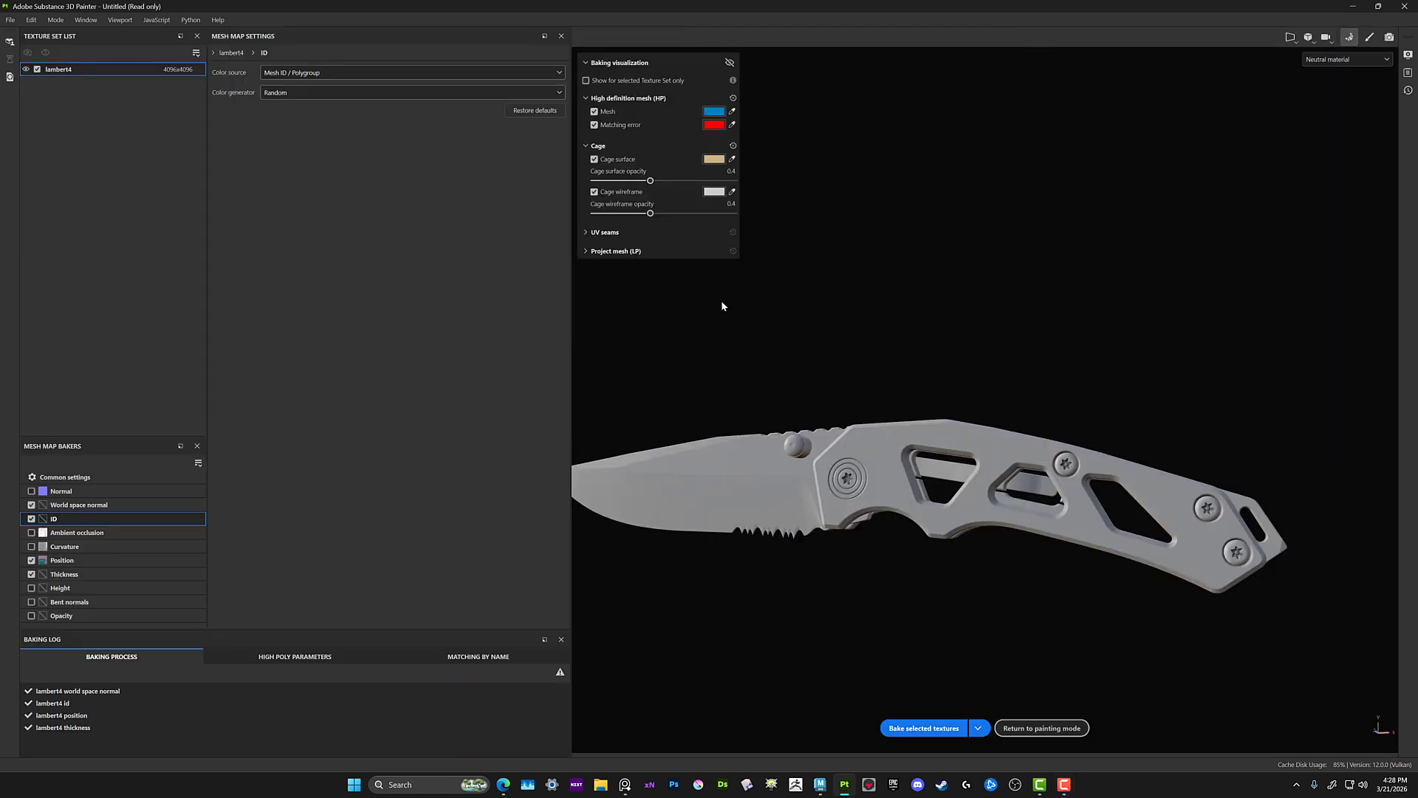
left_click(31, 491)
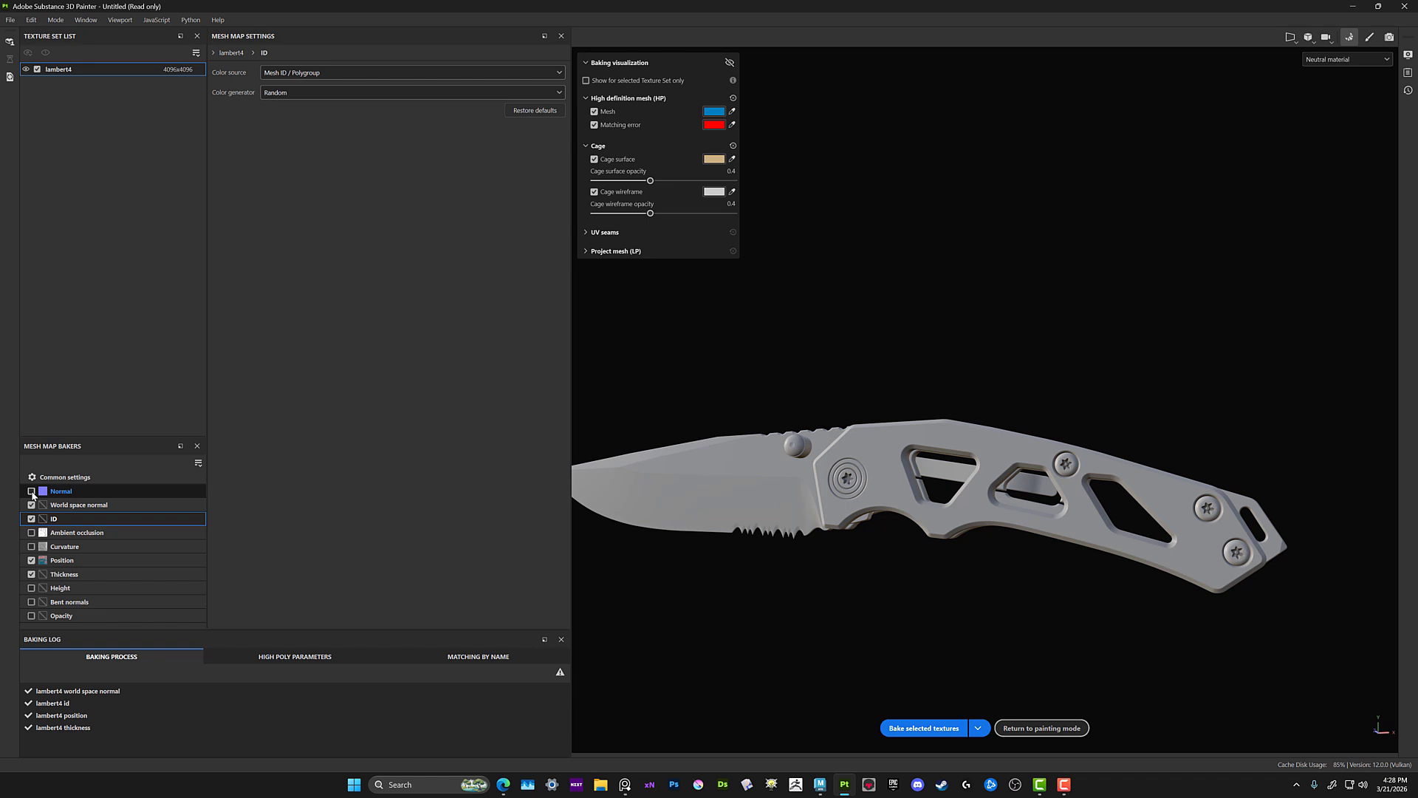
left_click(31, 532)
left_click(31, 545)
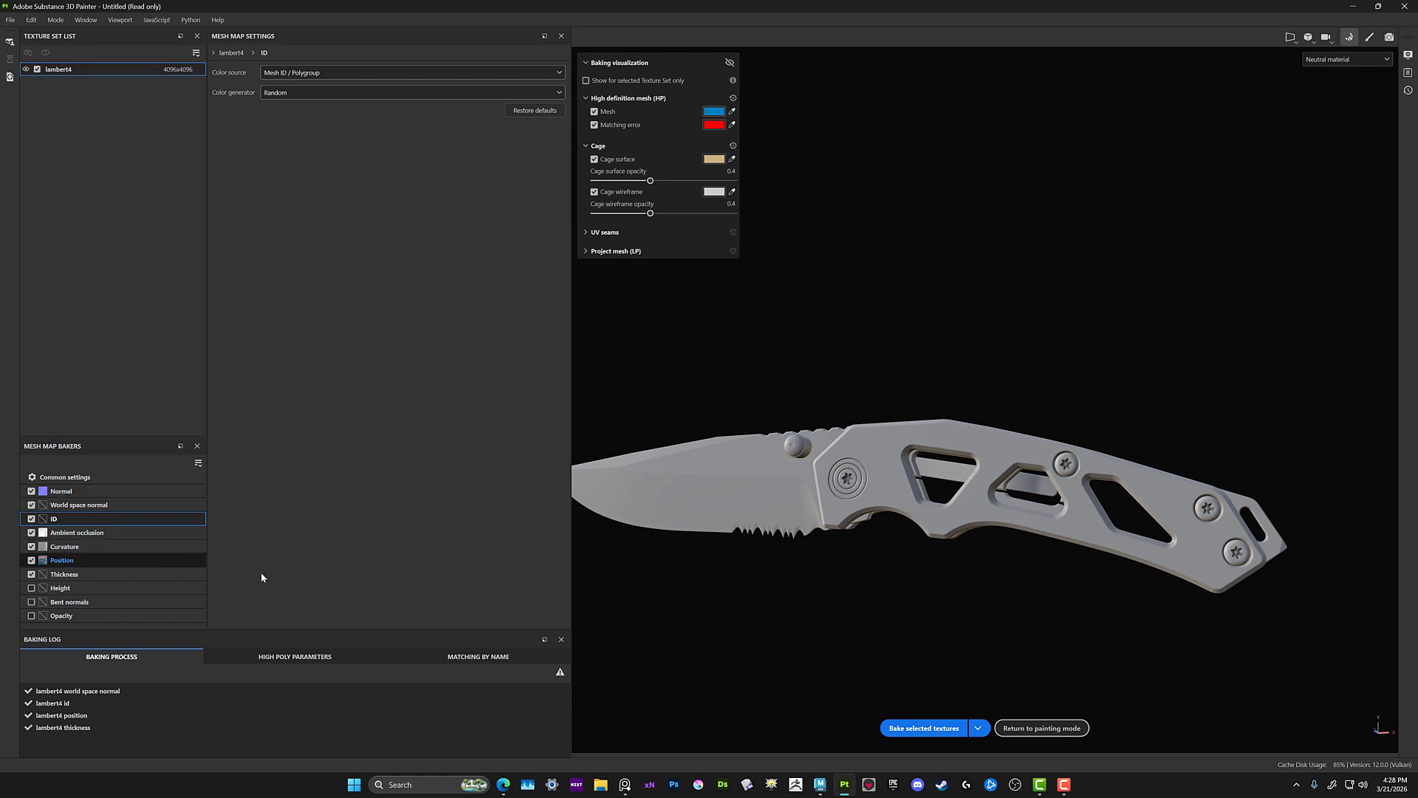
- Set the output size in the common baking settings to 4096
left_click(79, 481)
left_click(321, 93)
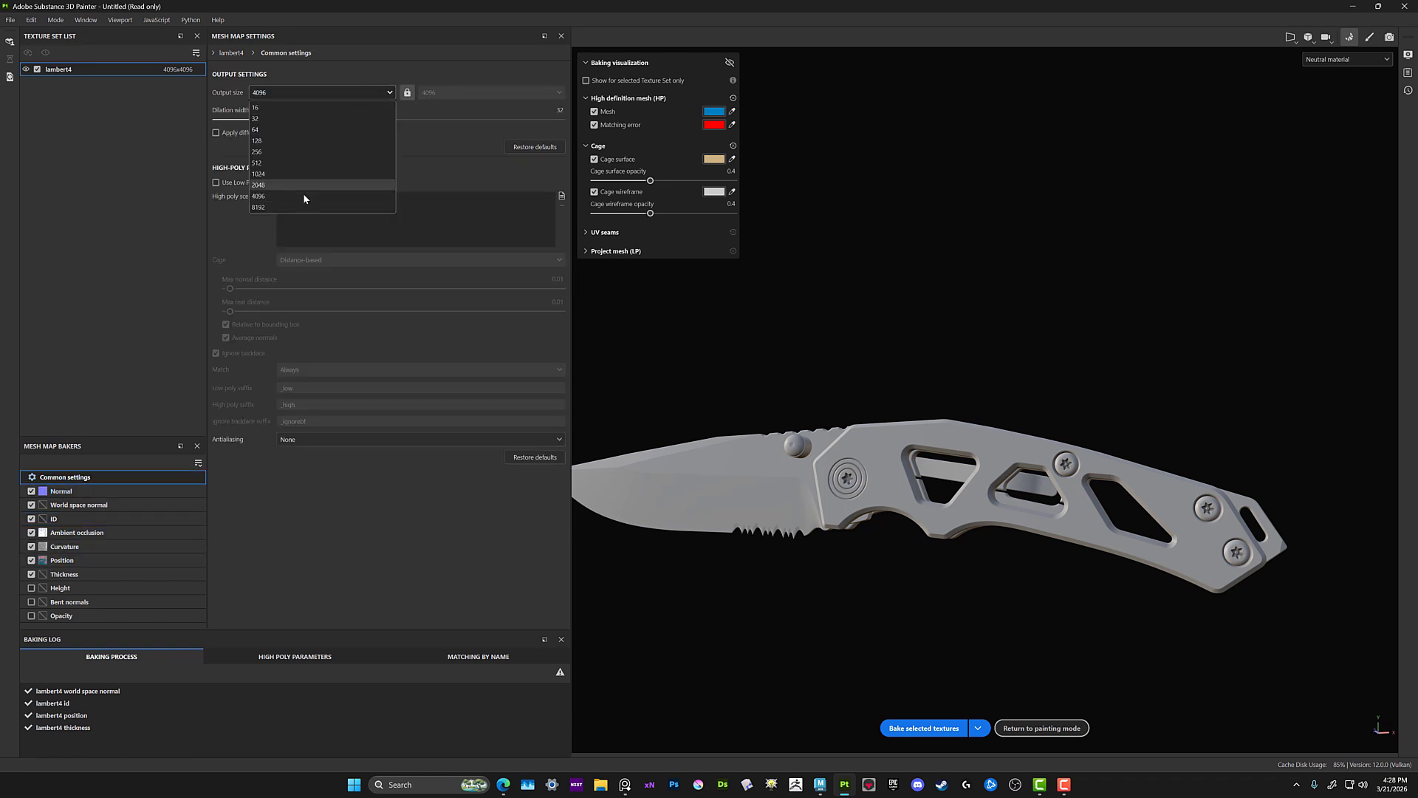
left_click(295, 192)
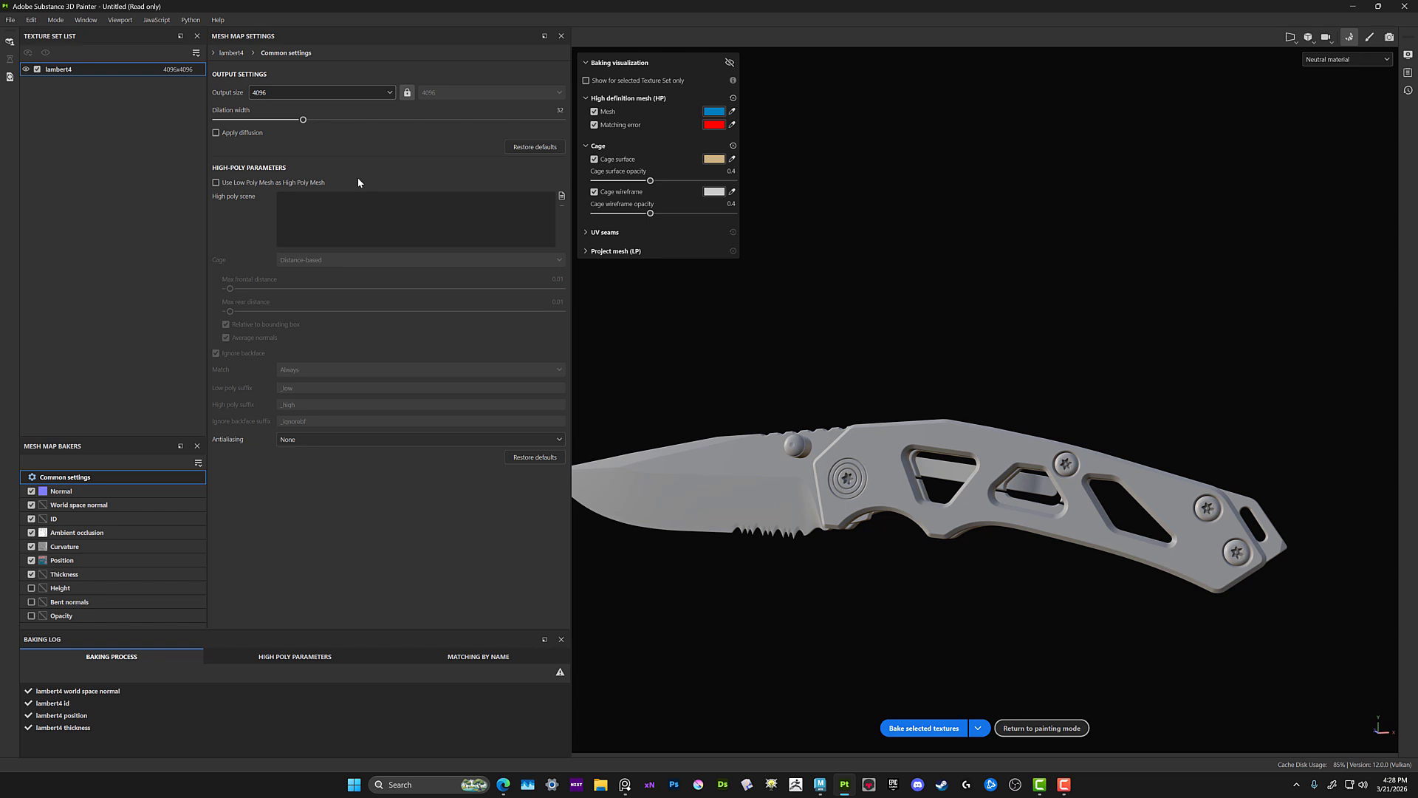
- Exclude the Normal, Ambient occlusion and Curvature maps from the bake
left_click(31, 491)
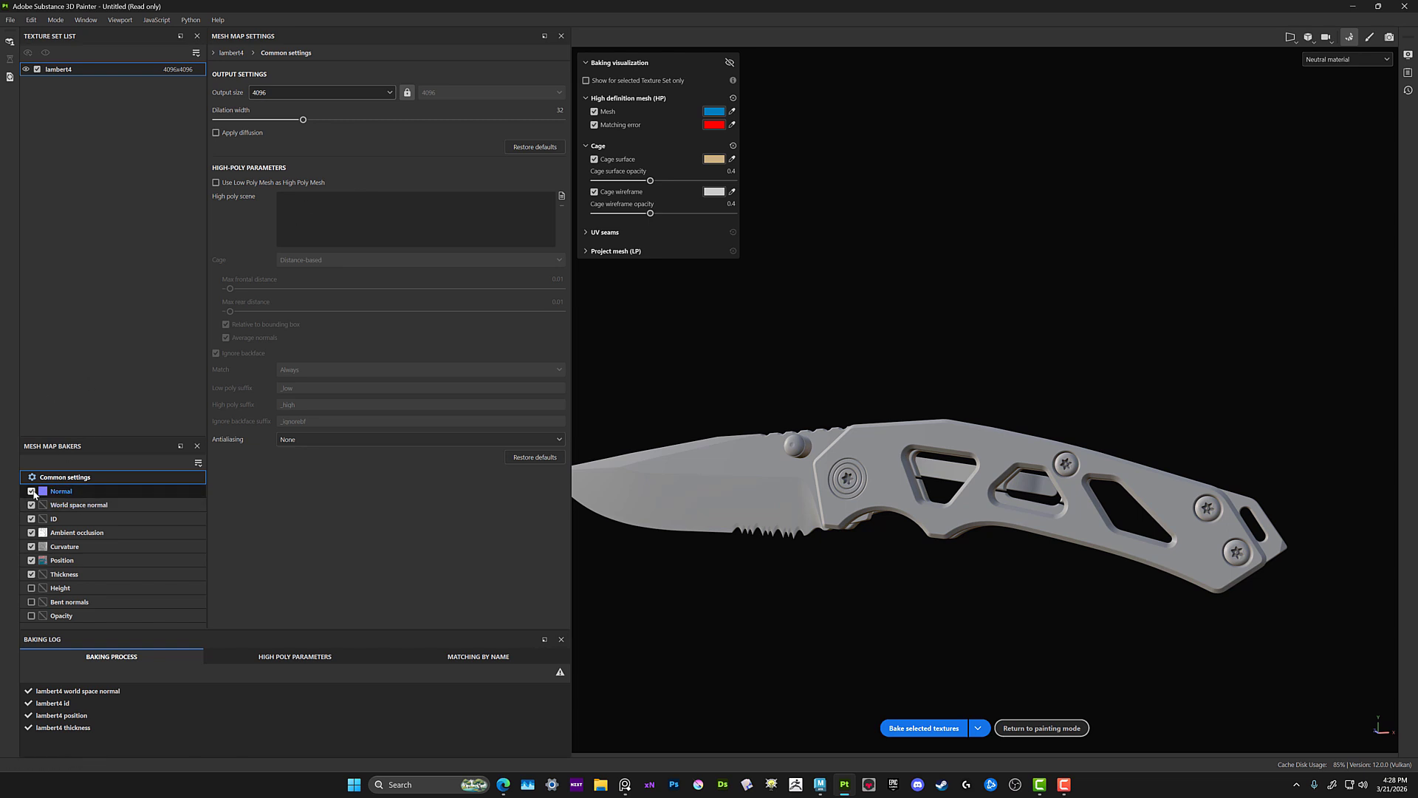
left_click(31, 532)
left_click(31, 547)
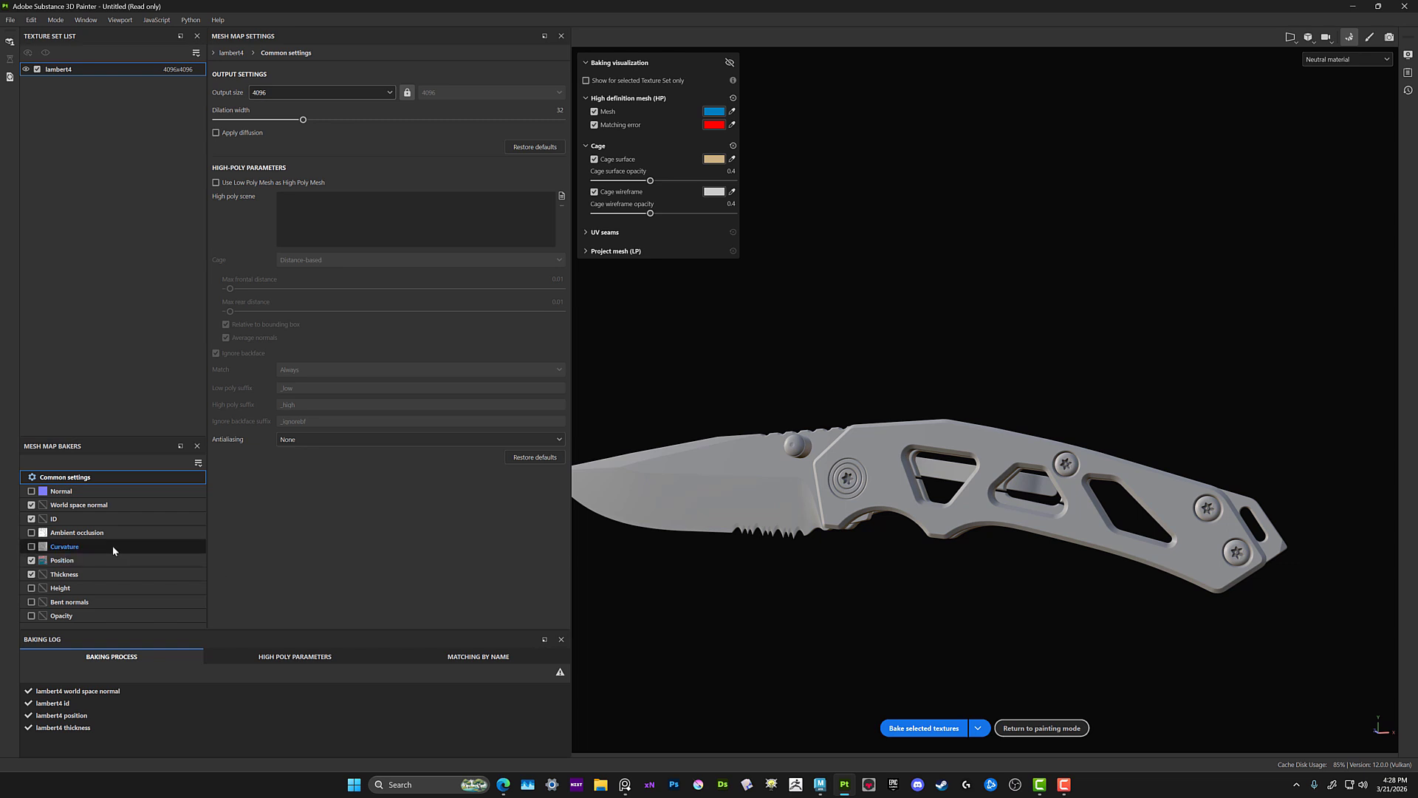
- Set the ID map's color source to Mesh ID / Polygroup and its color generator to Random
left_click(71, 521)
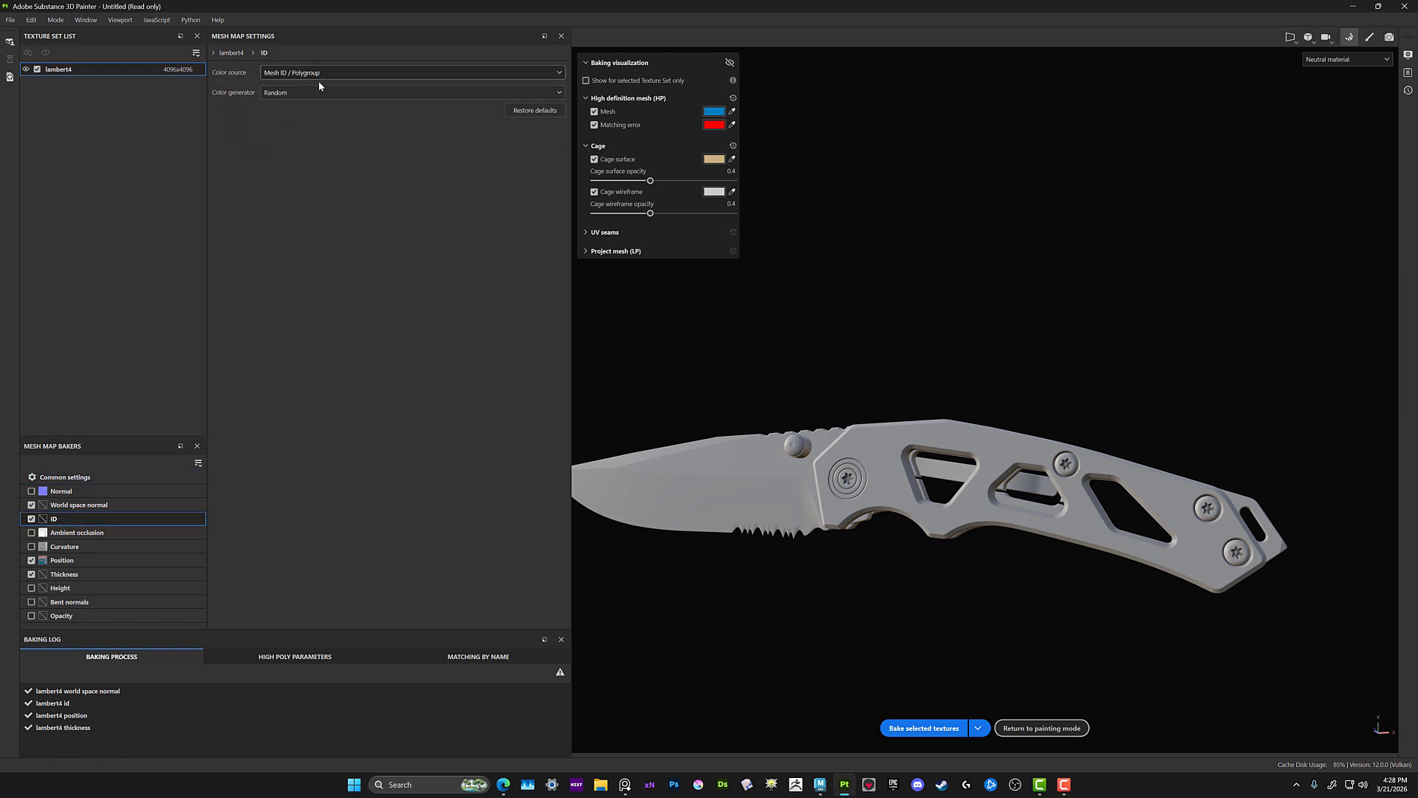
left_click(344, 72)
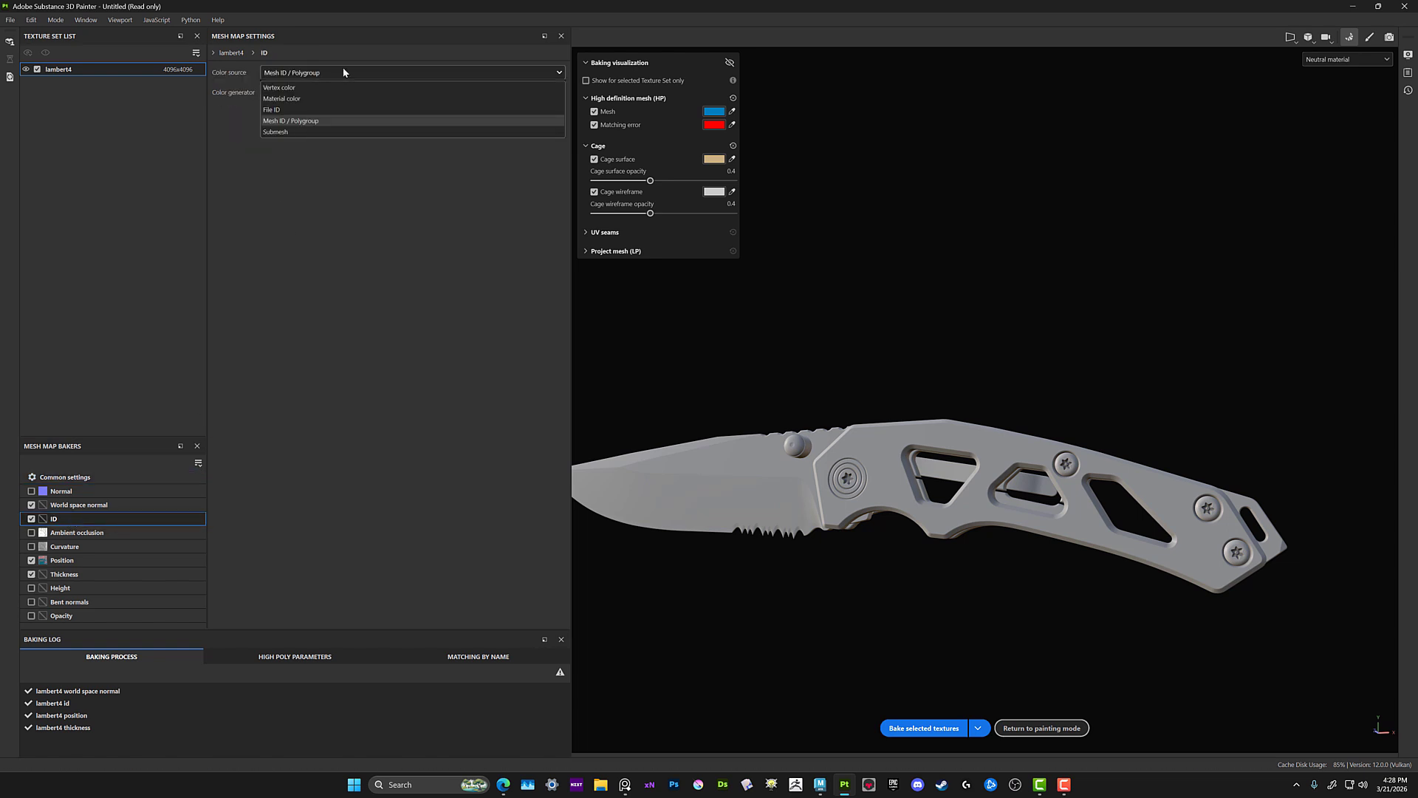
left_click(316, 121)
left_click(314, 91)
left_click(300, 105)
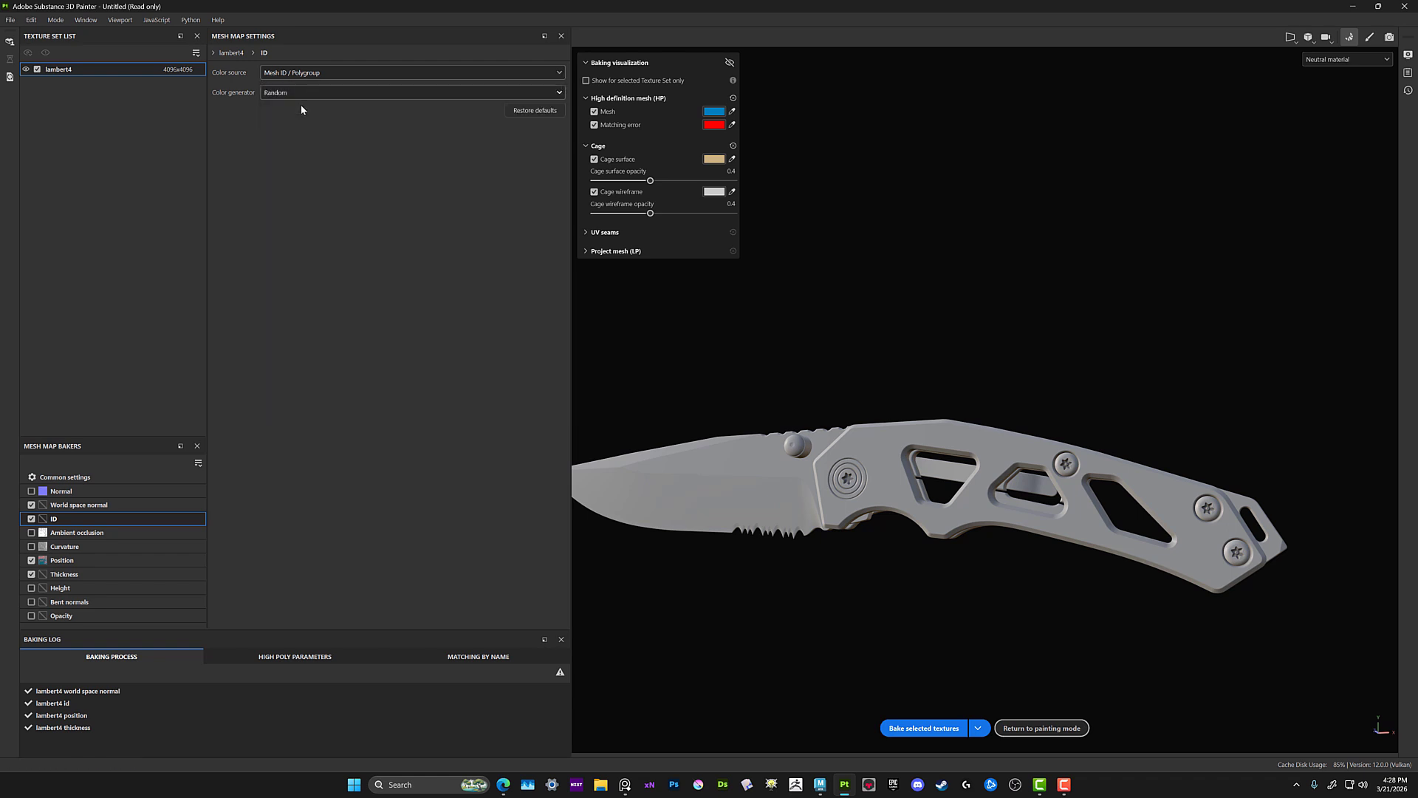
- Bake the selected mesh maps, return to painting mode and open the texture set's settings
left_click(924, 731)
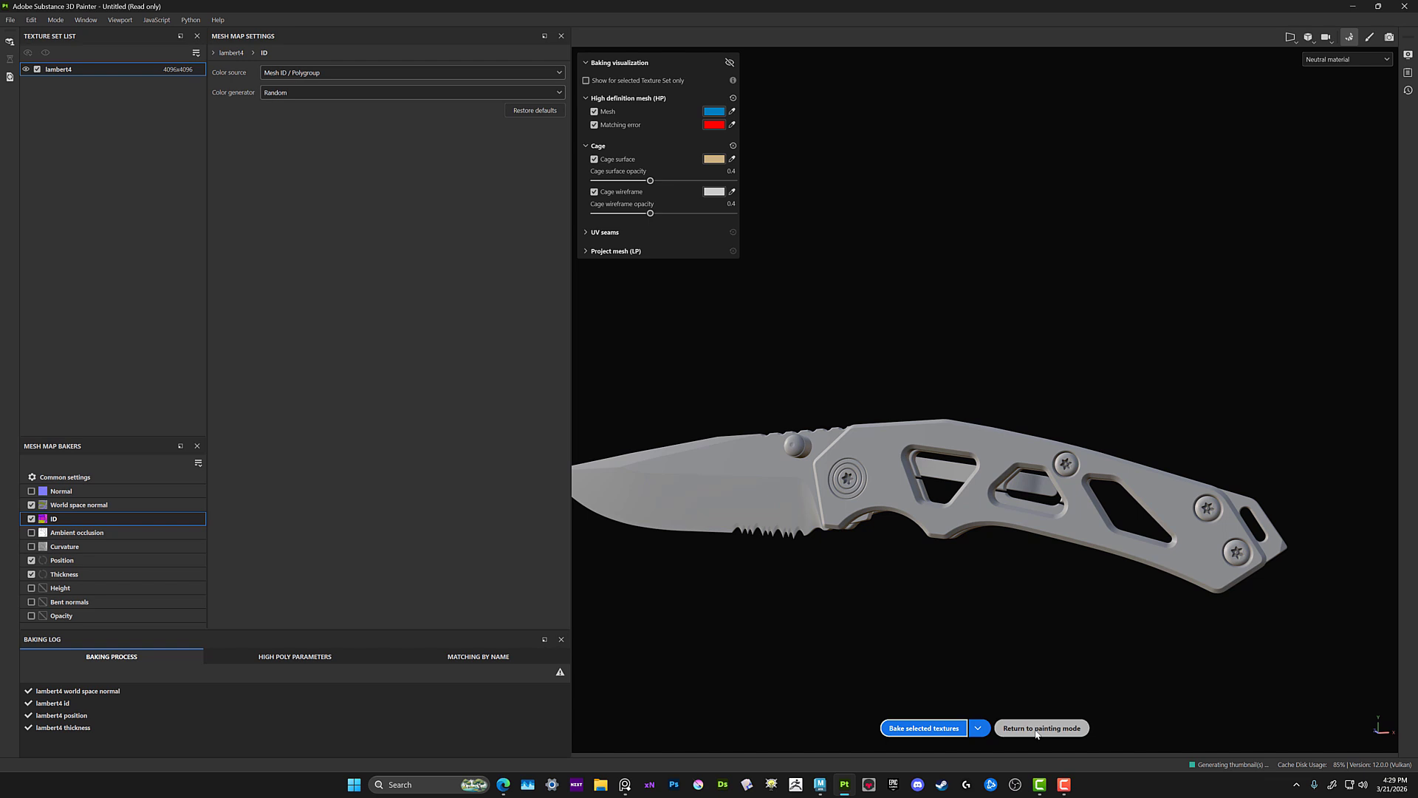
left_click(1032, 728)
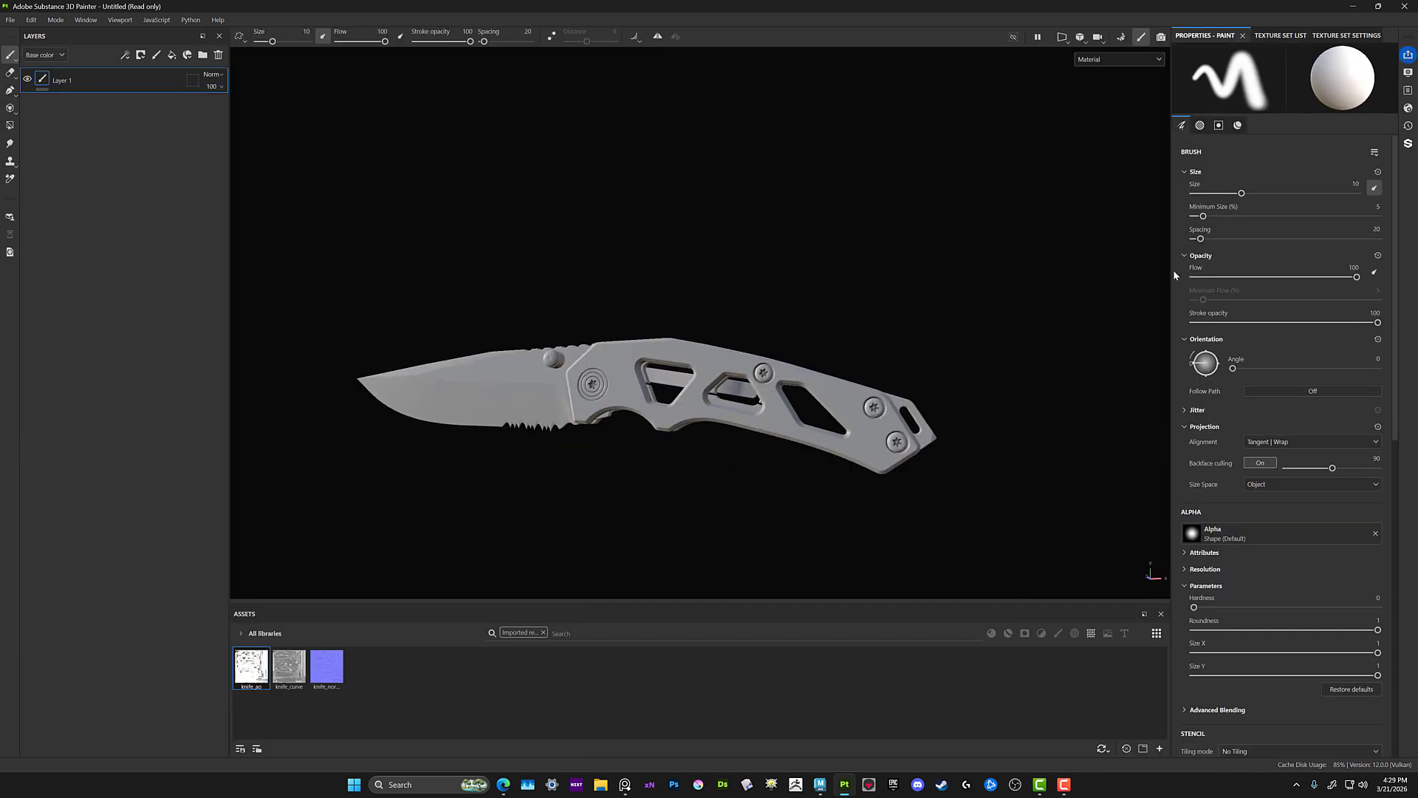
left_click(1346, 36)
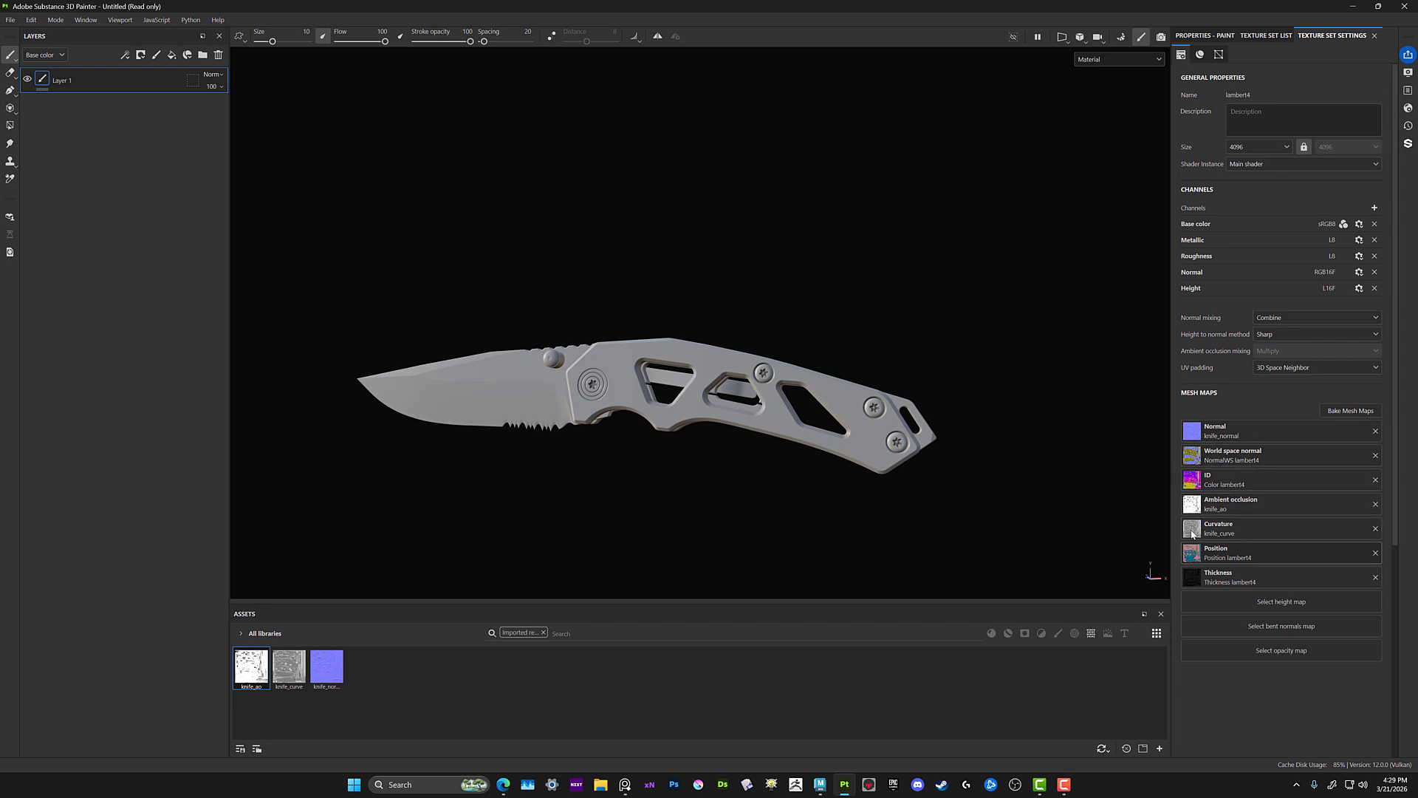
- Examine the assembled and exploded knife, compare the combined 3D/2D and 2D-only views, and return to the 3D-only view
right_click_drag(1093, 486, 755, 302, "alt")
mouse_move(757, 298)
middle_mouse_down("alt")
mouse_move(772, 304)
mouse_move(753, 323)
middle_mouse_up("alt")
right_click_drag(753, 323, 703, 303, "alt")
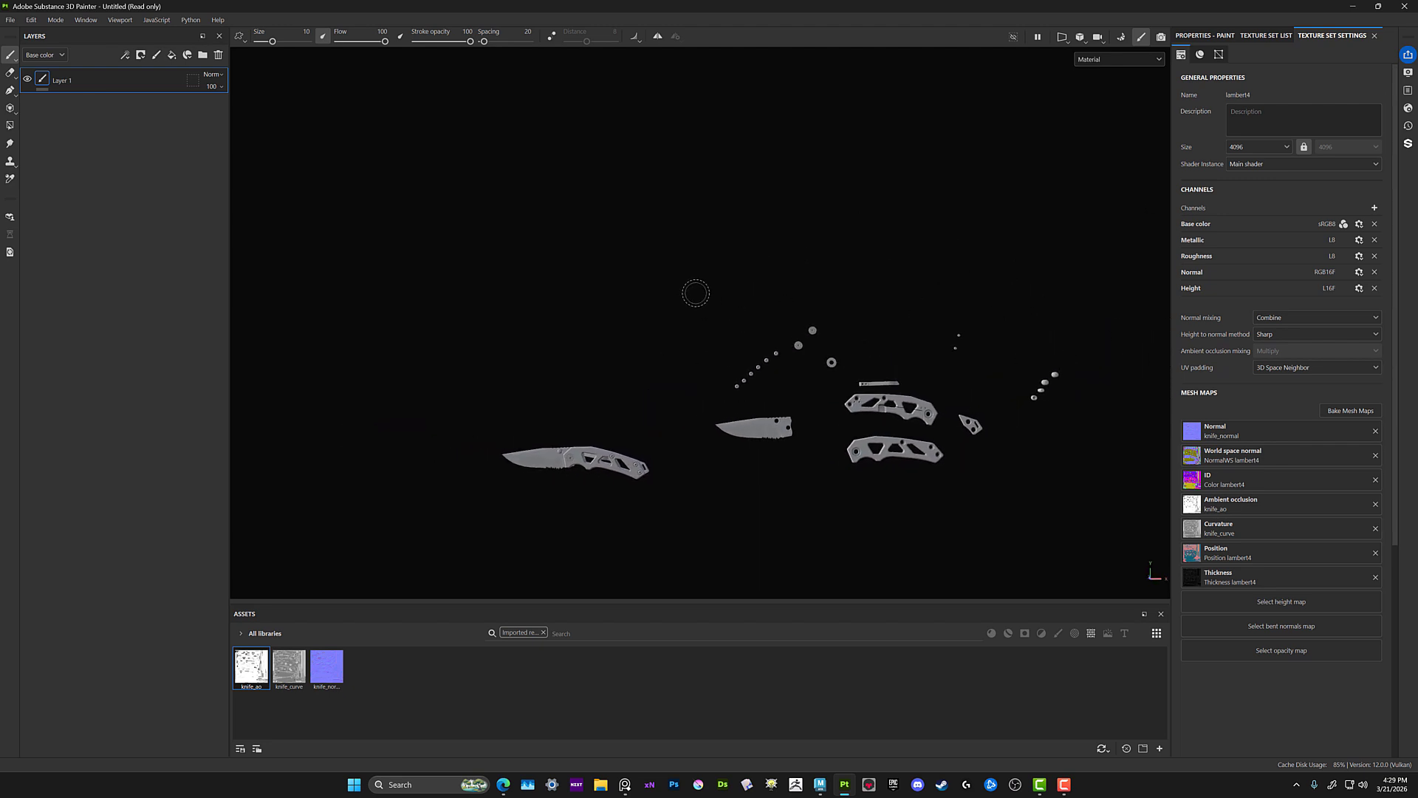
right_click_drag(692, 405, 728, 338, "alt")
middle_click_drag(728, 338, 748, 385, "alt")
right_click_drag(709, 356, 727, 379, "alt")
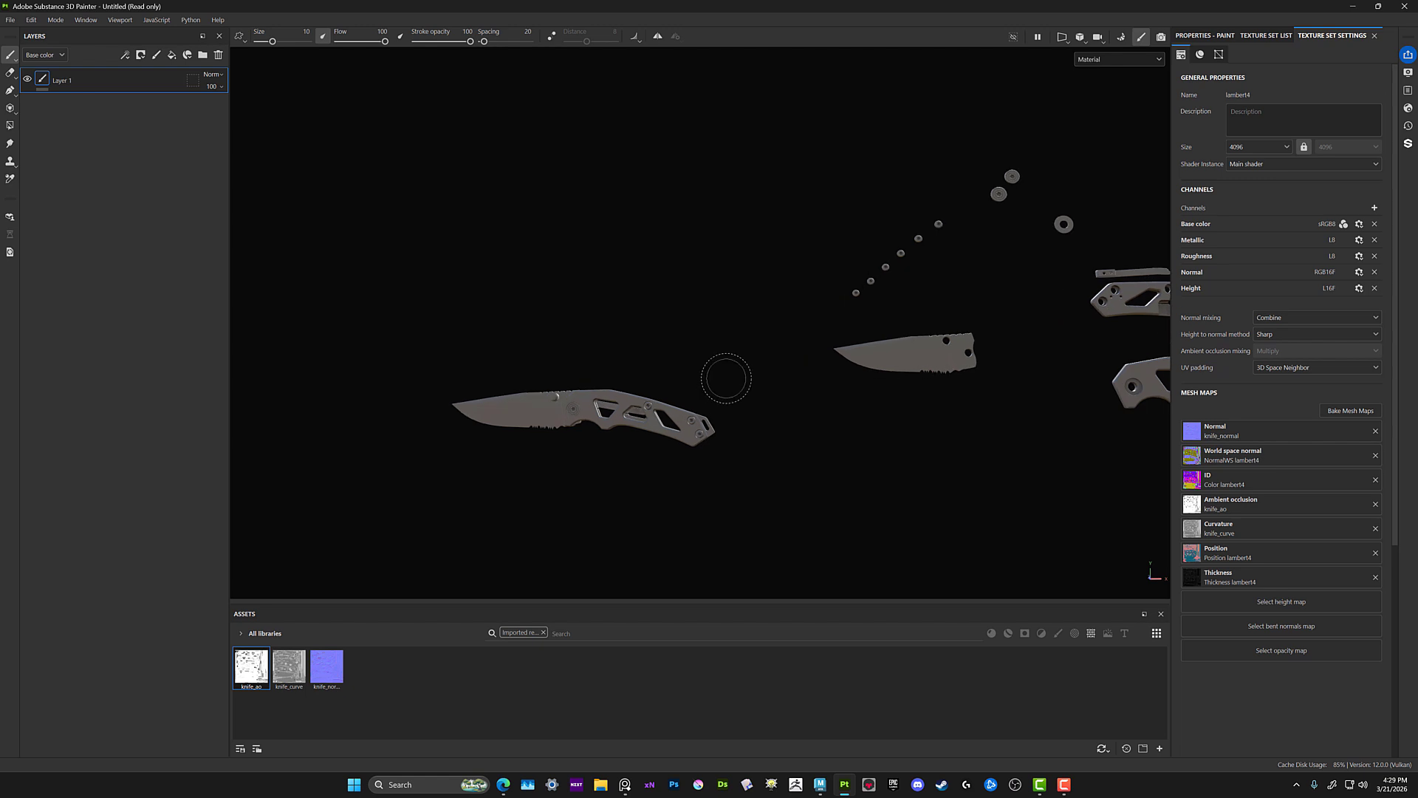
key("F1")
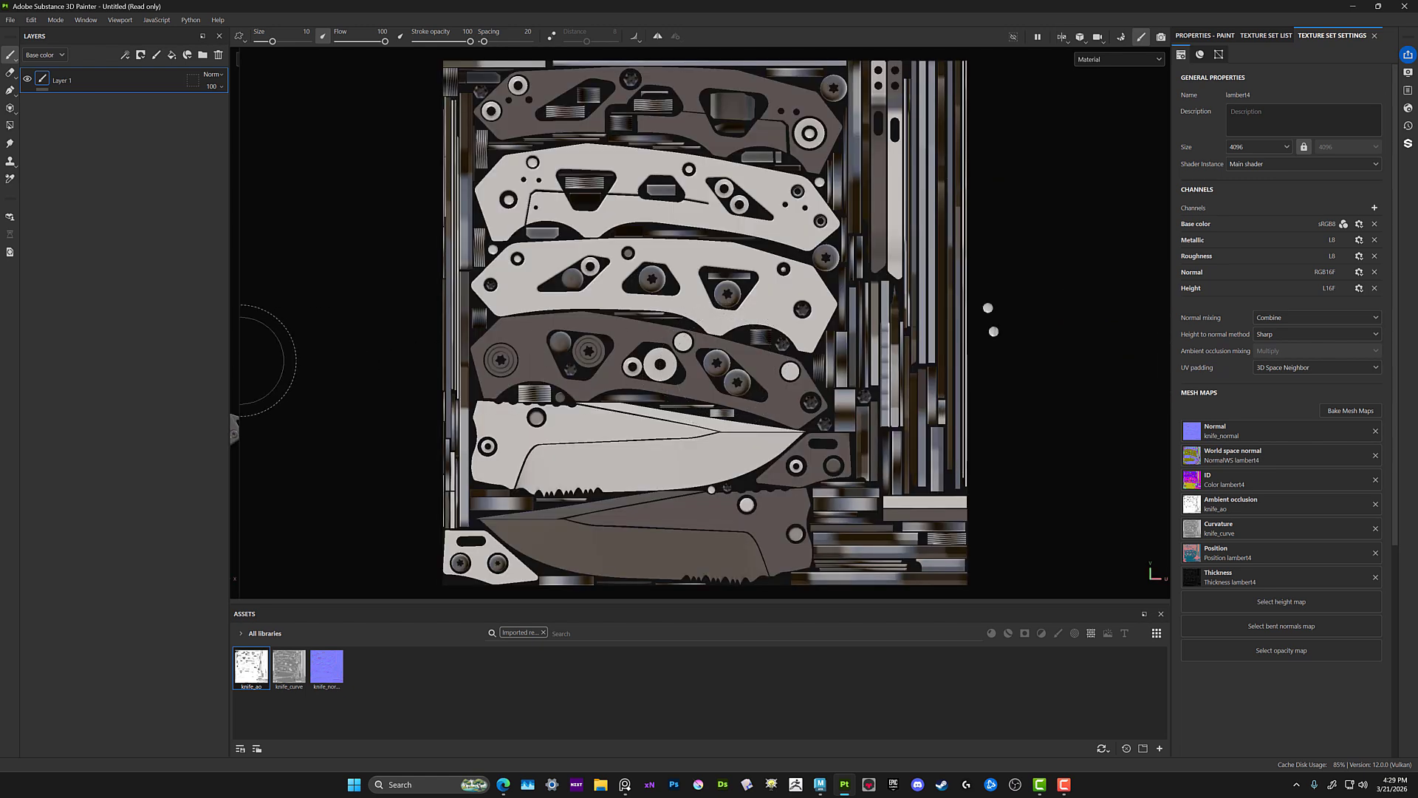
mouse_move(240, 359)
left_mouse_down()
mouse_move(575, 367)
mouse_move(561, 355)
mouse_move(235, 366)
mouse_move(254, 368)
left_mouse_up()
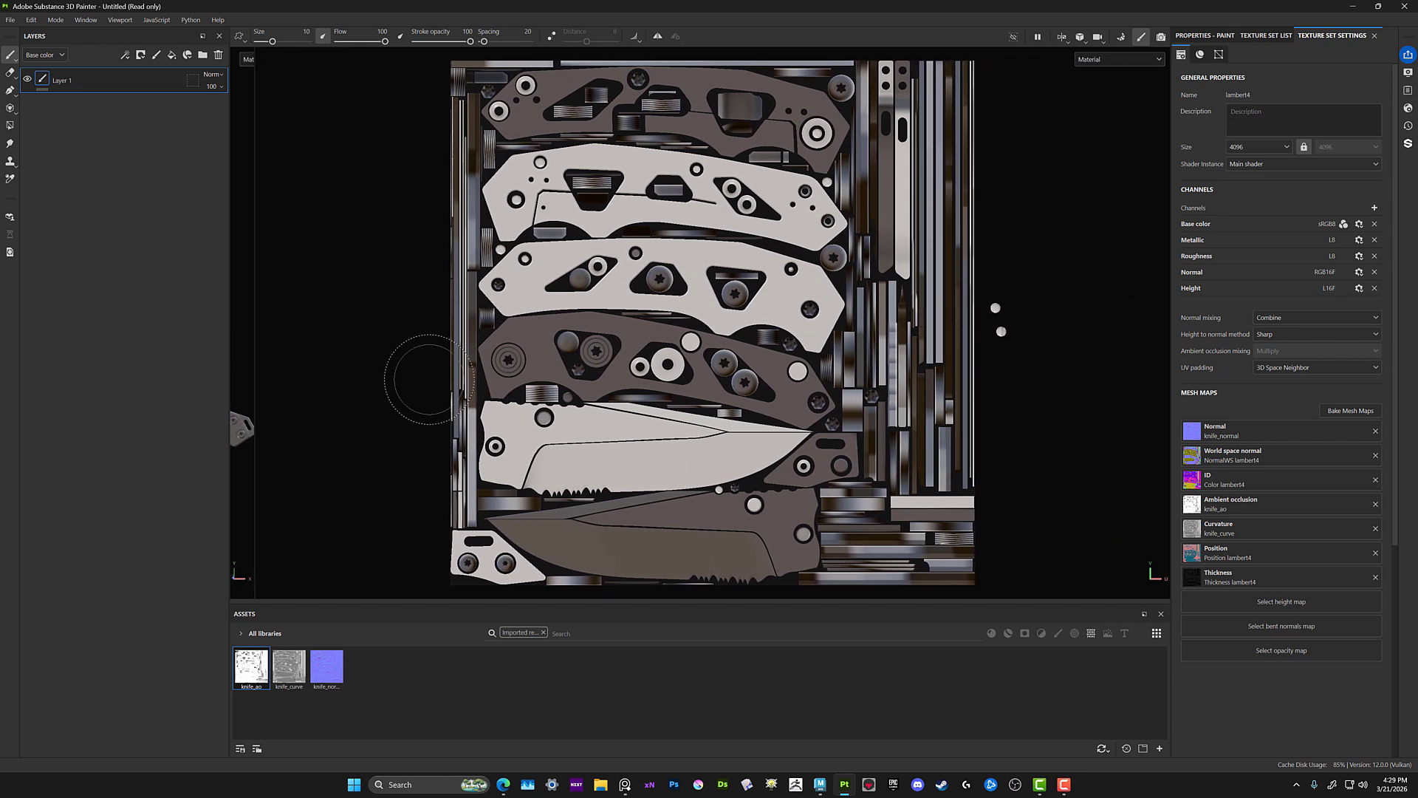
key("F2")
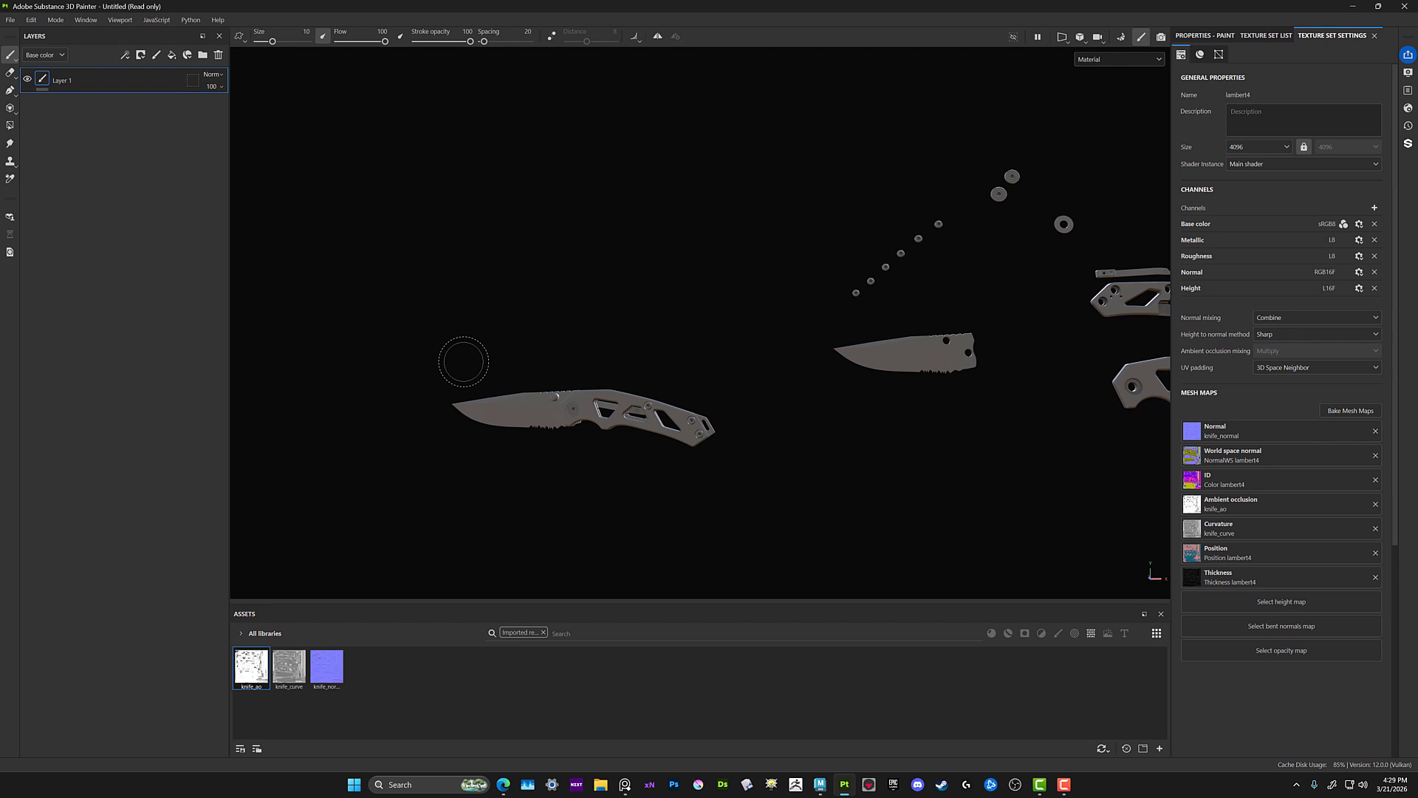
key("F3")
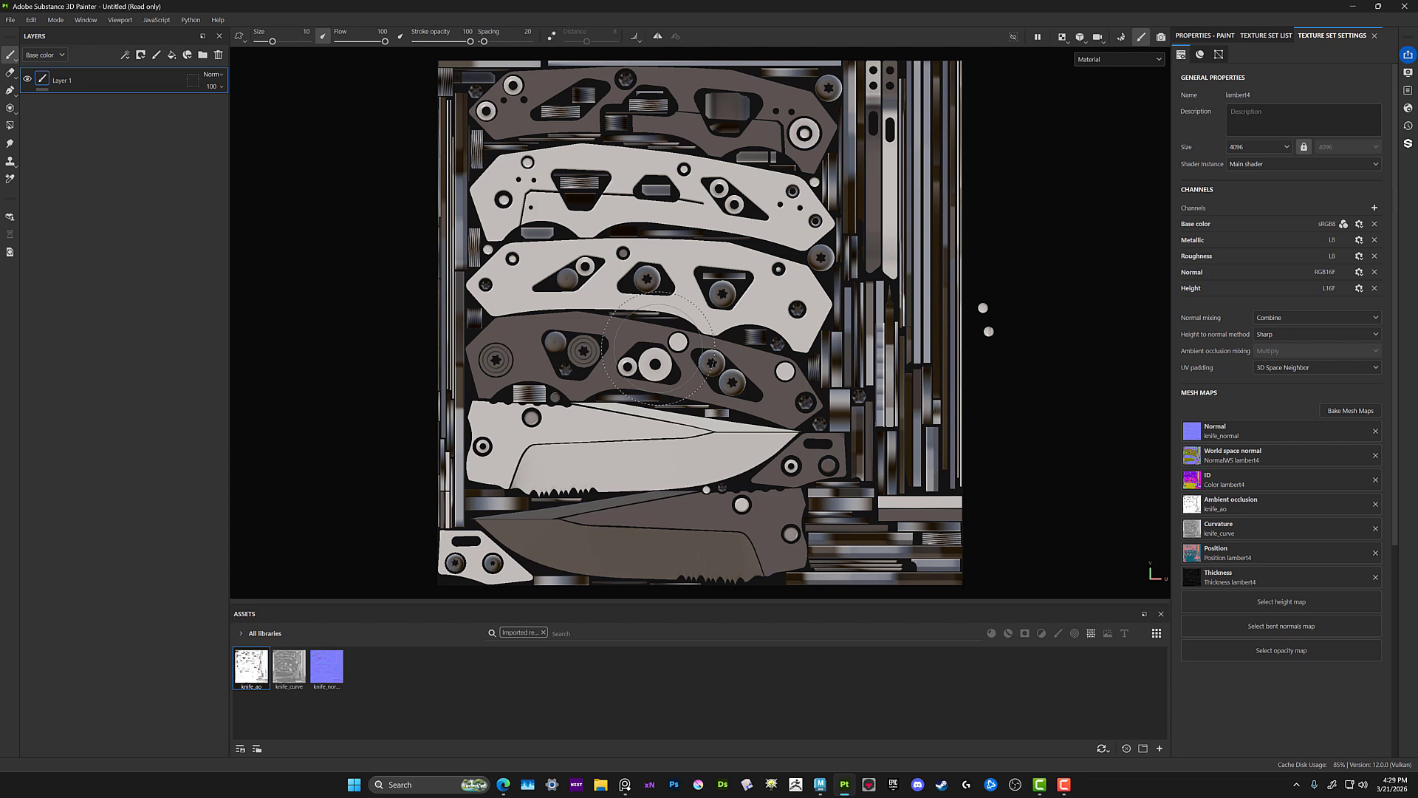
key("F2")
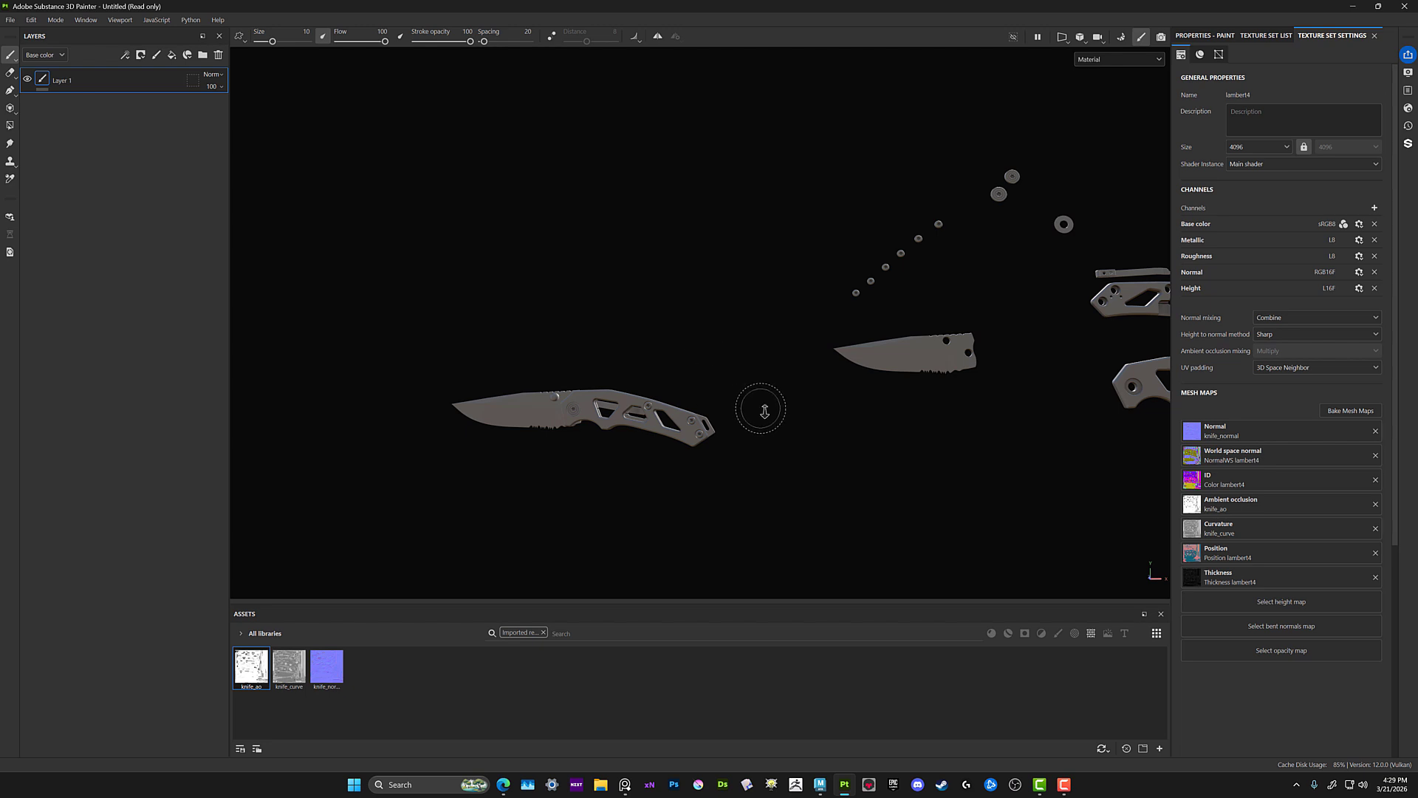
- Remove the imported-resources filter from the asset library so that all assets are listed
scroll(739, 414, "up", 2)
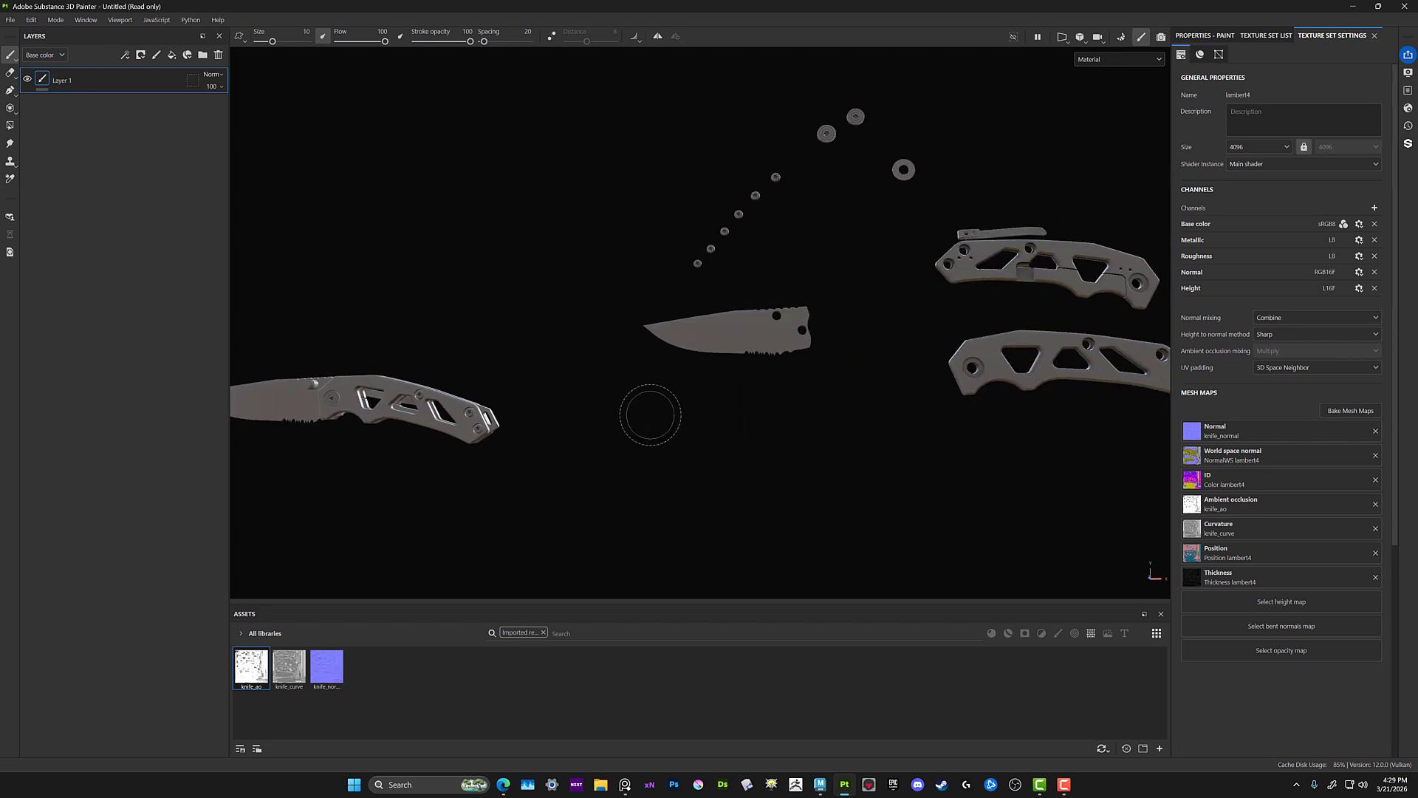
right_click_drag(713, 451, 547, 381, "alt")
middle_click_drag(728, 452, 794, 421, "alt")
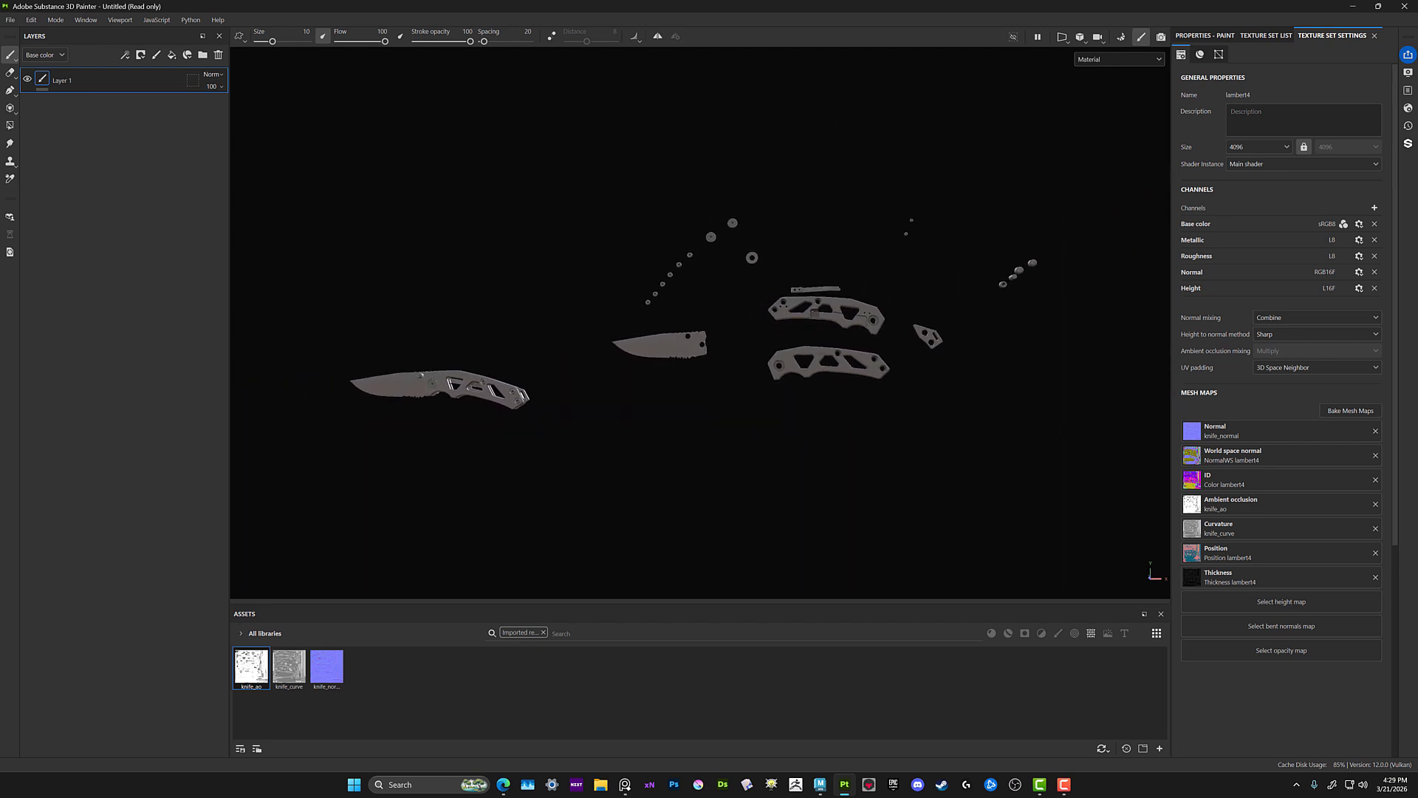
right_click_drag(754, 424, 700, 458, "alt")
left_click(543, 632)
middle_click_drag(701, 459, 751, 452, "alt")
mouse_move(702, 453)
right_mouse_down("alt")
mouse_move(713, 465)
mouse_move(725, 428)
right_mouse_up("alt")
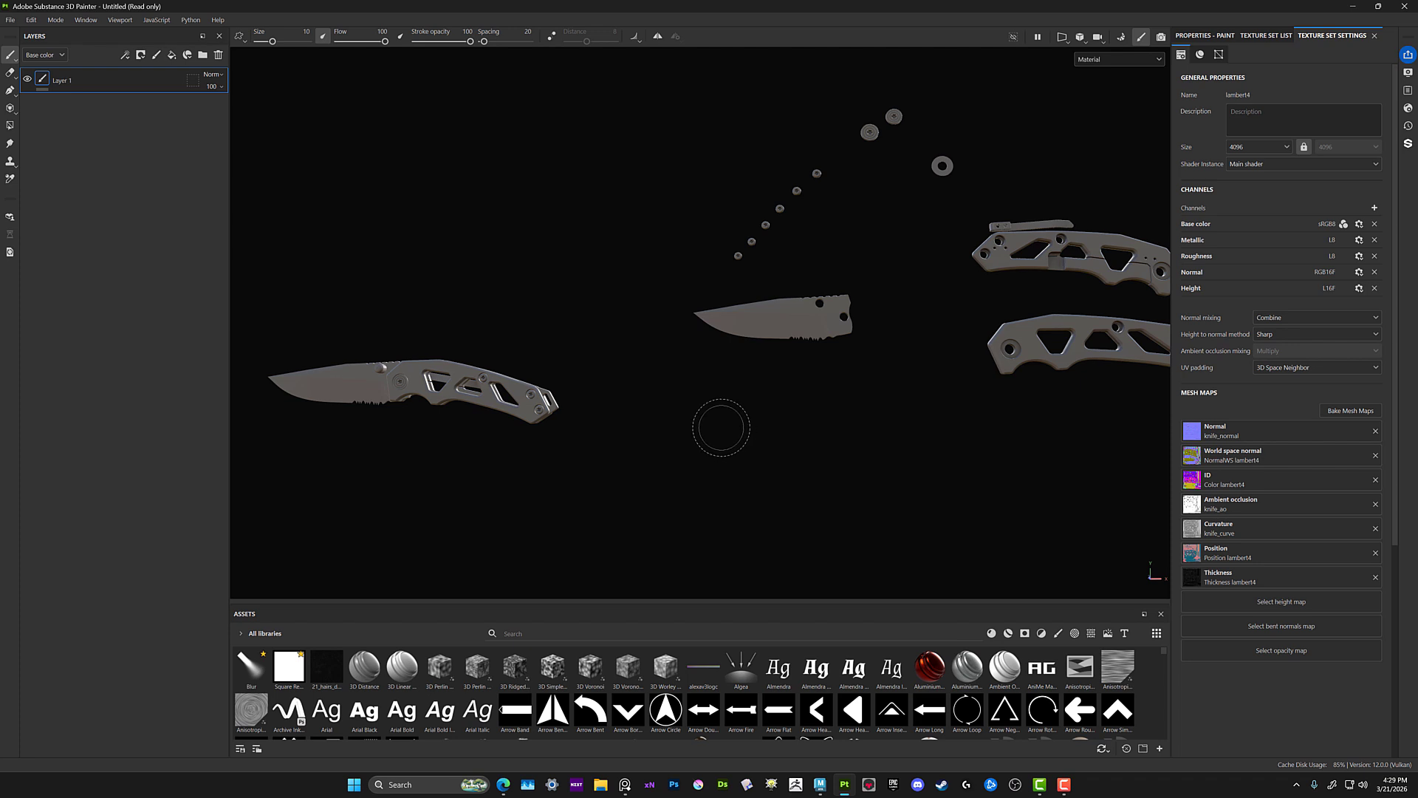
- Cycle the viewport through the individual channels, including Base color, Metallic and Normal+Height+Mesh, and return to the Material display
key("c")
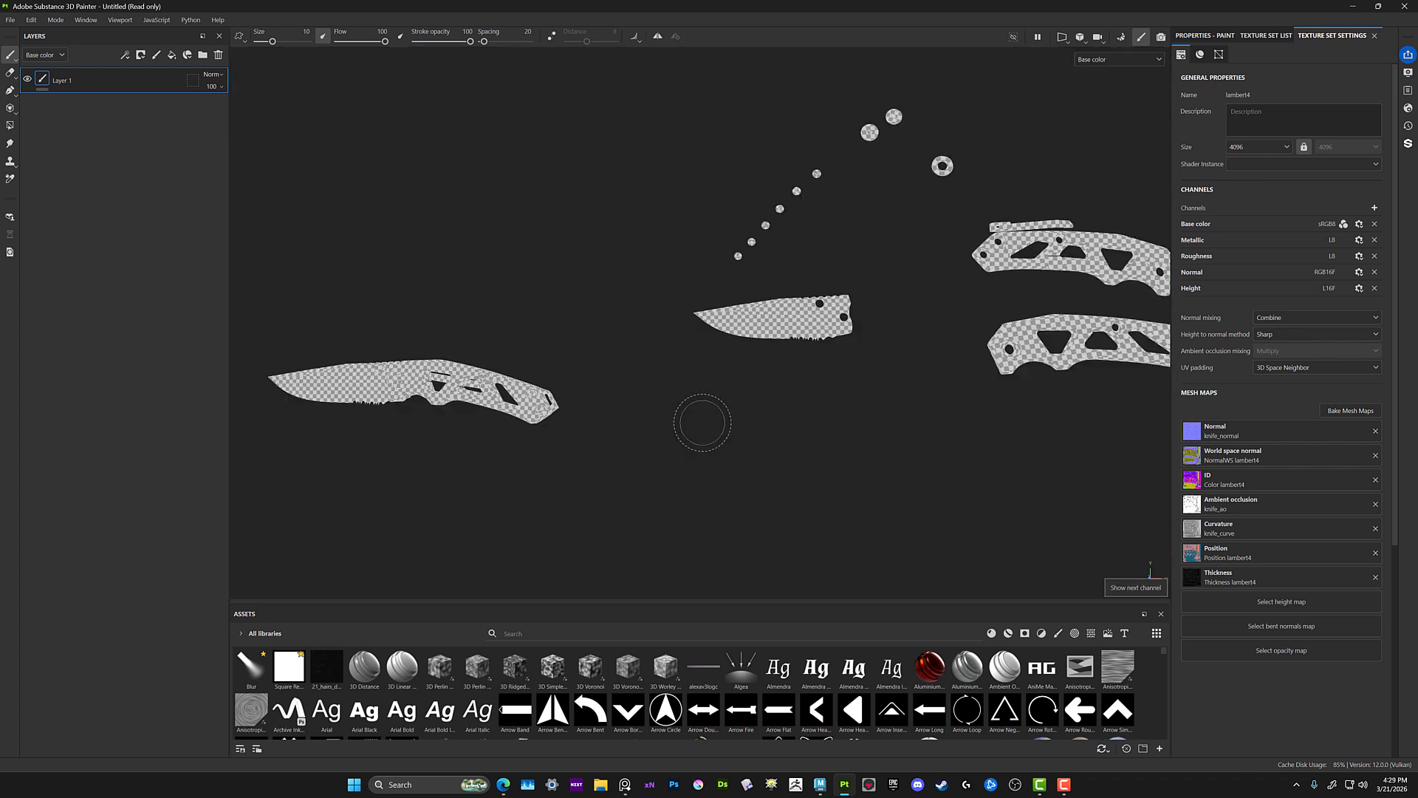
key("c")
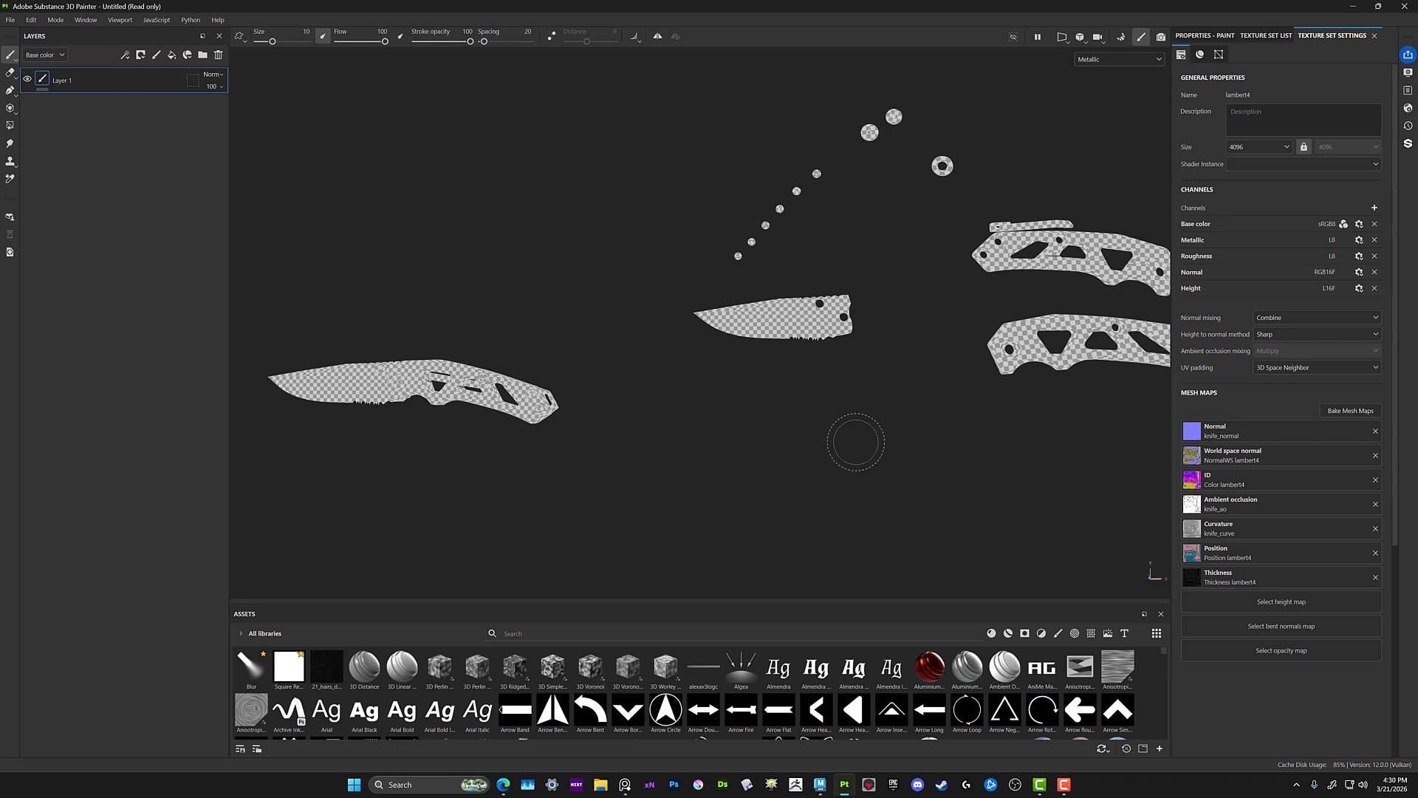
key("c")
key("c")
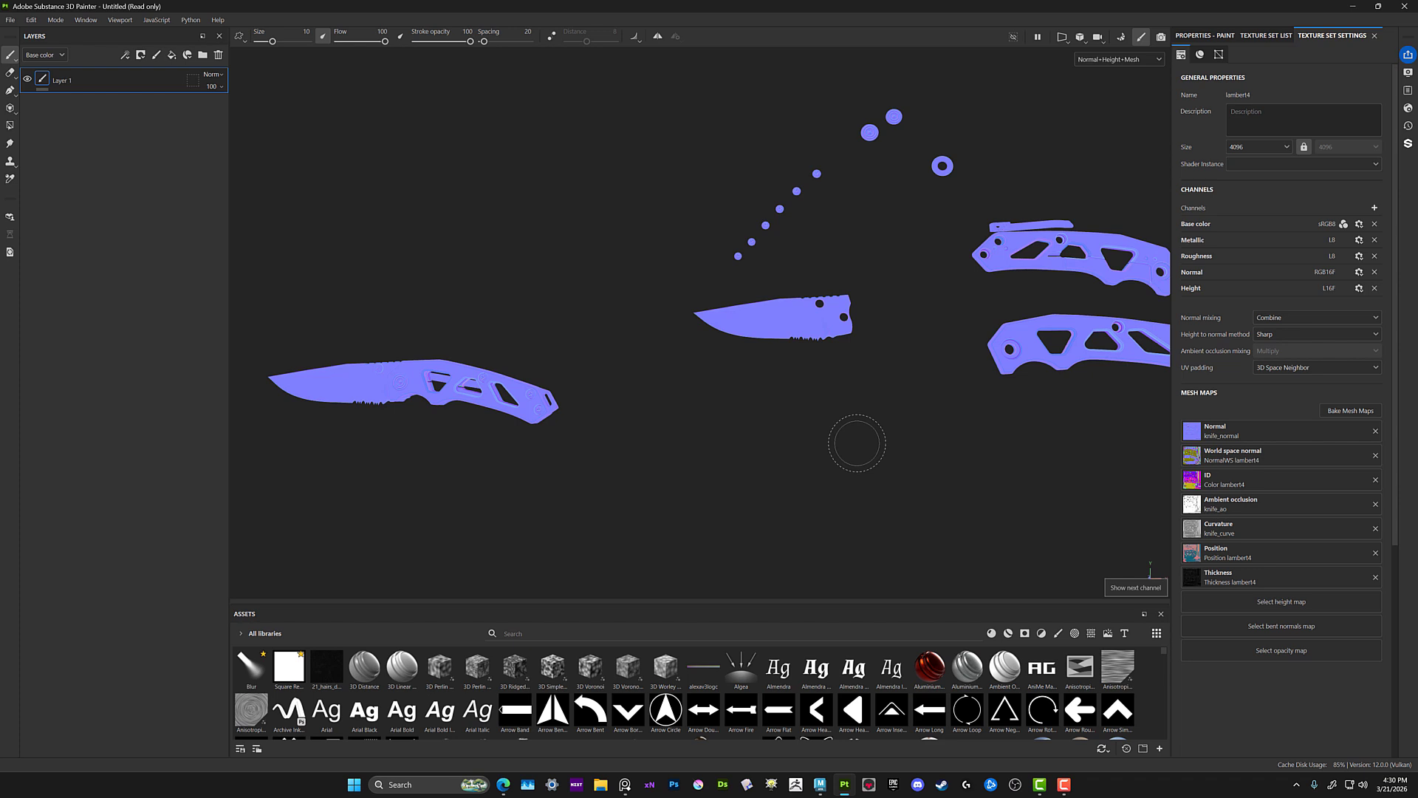
key("c")
key("m")
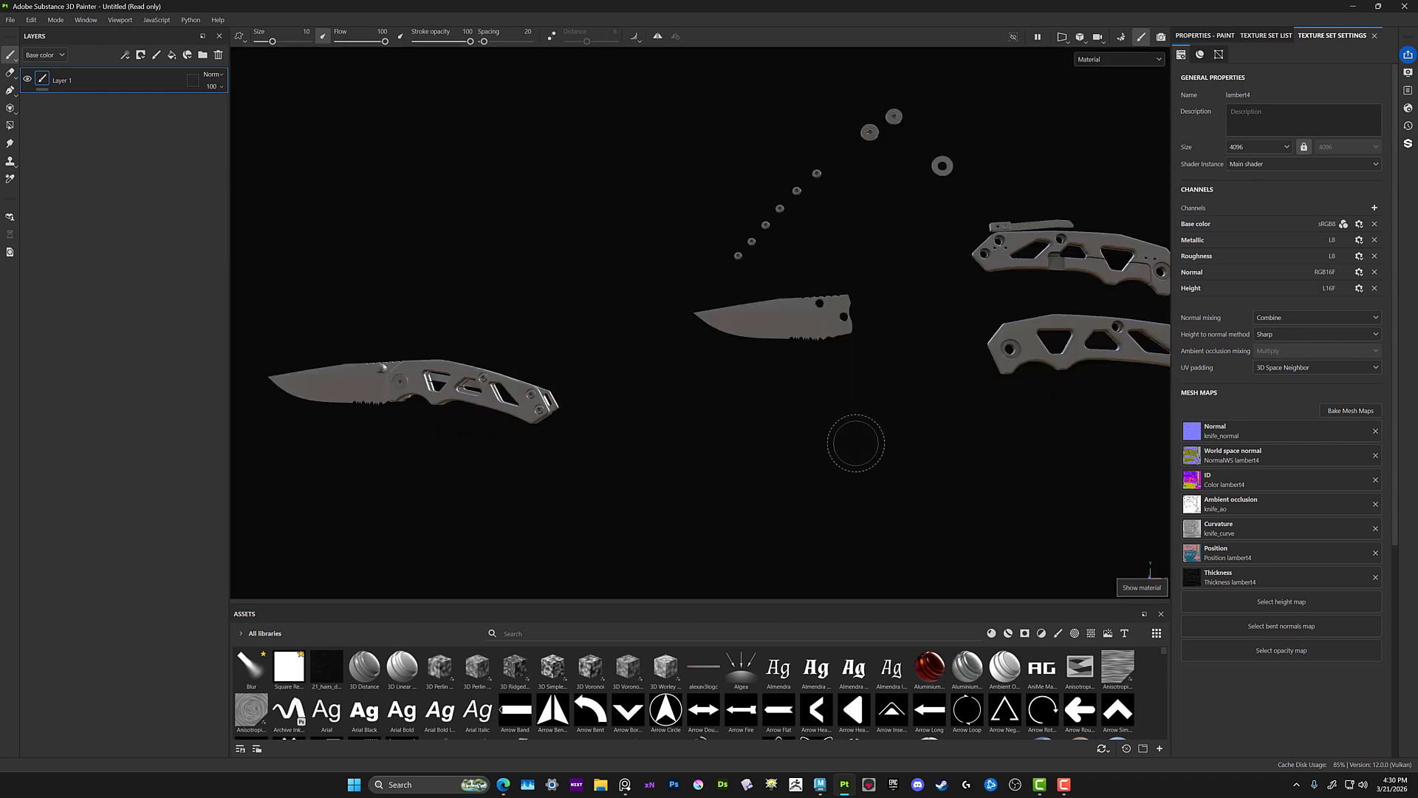
- Limit the asset library to the Project resources
left_click_drag(848, 441, 715, 399, "alt")
middle_click_drag(715, 399, 768, 404, "alt")
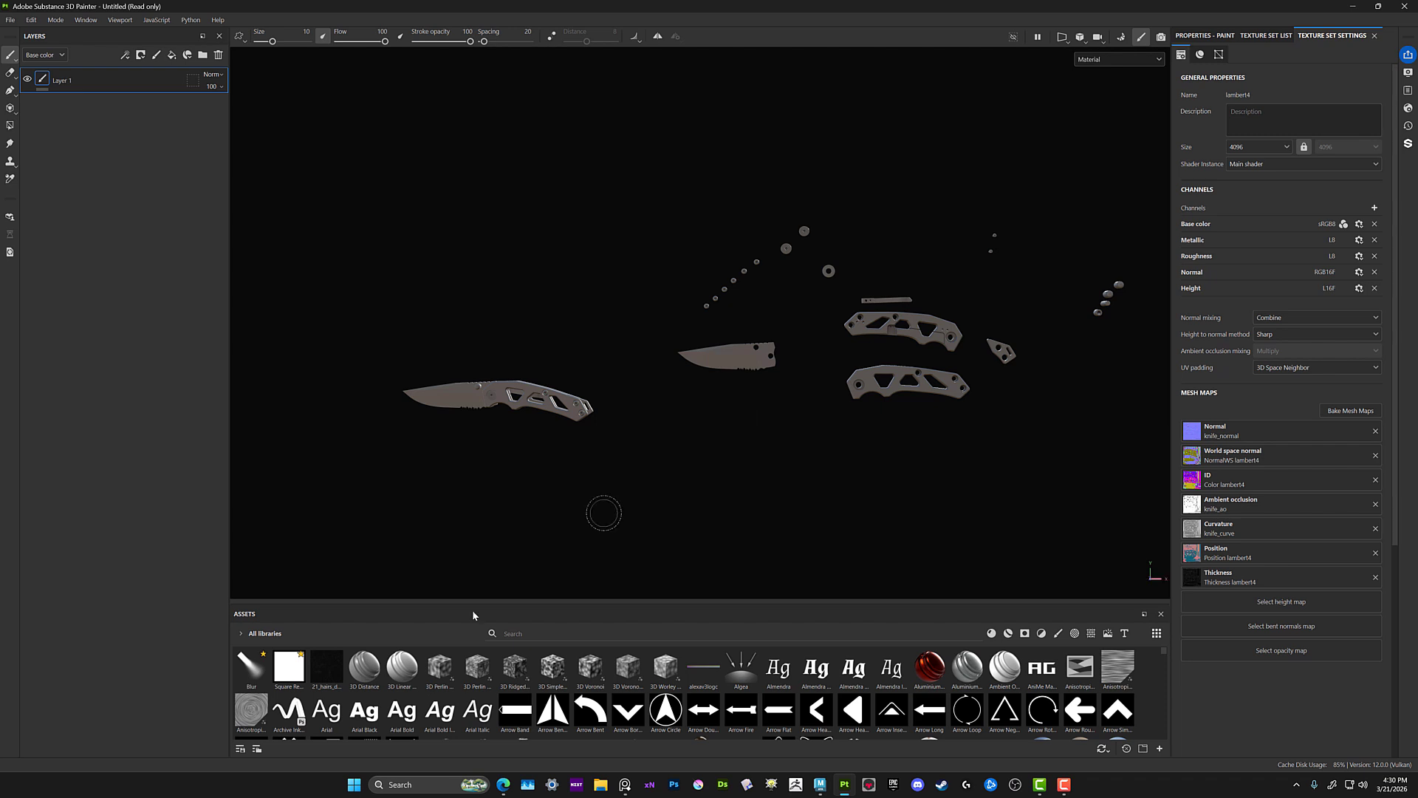
left_click(242, 635)
left_click(256, 662)
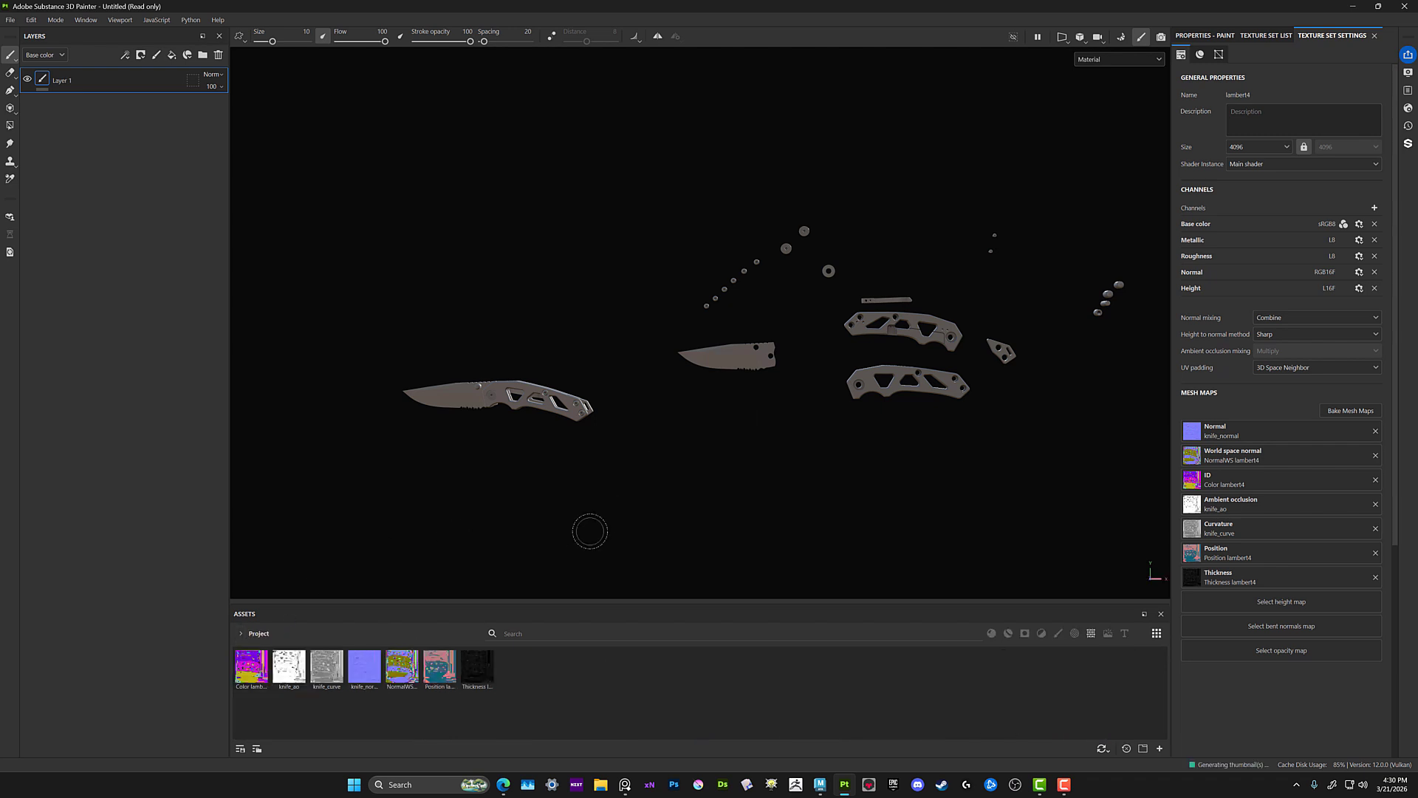